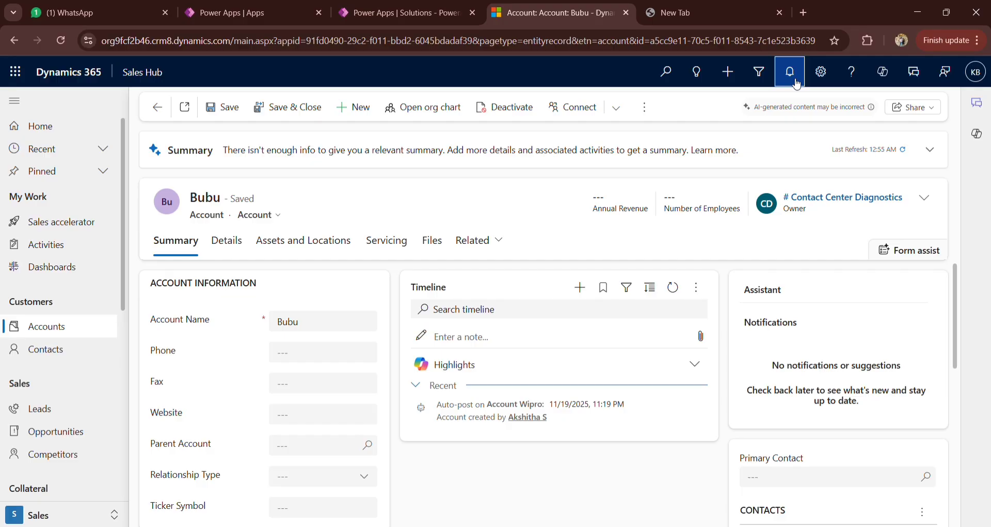
Step: View the account's in-app notifications, and switch to Power Apps to open the Sales Hub app for editing
{"action": "left_click", "coordinate": [790, 72]}
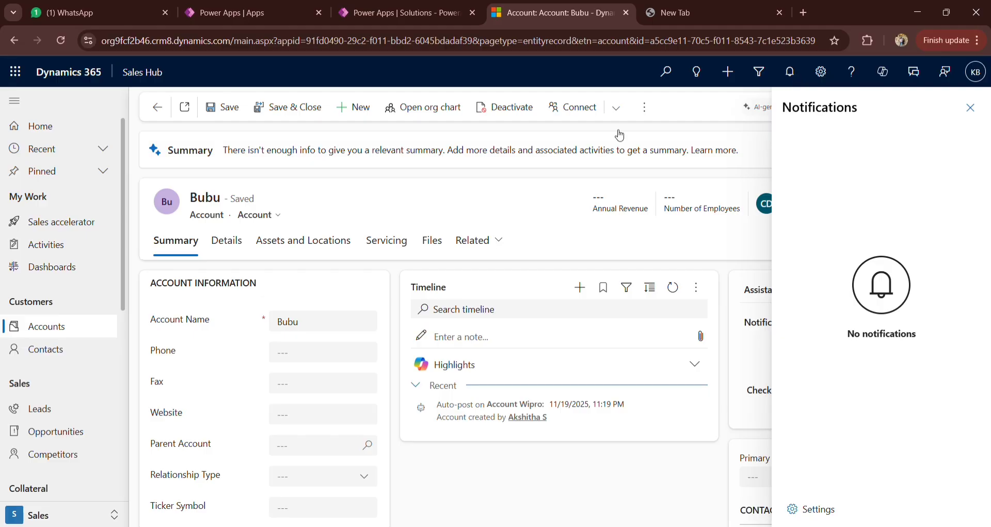
{"action": "left_click", "coordinate": [263, 5]}
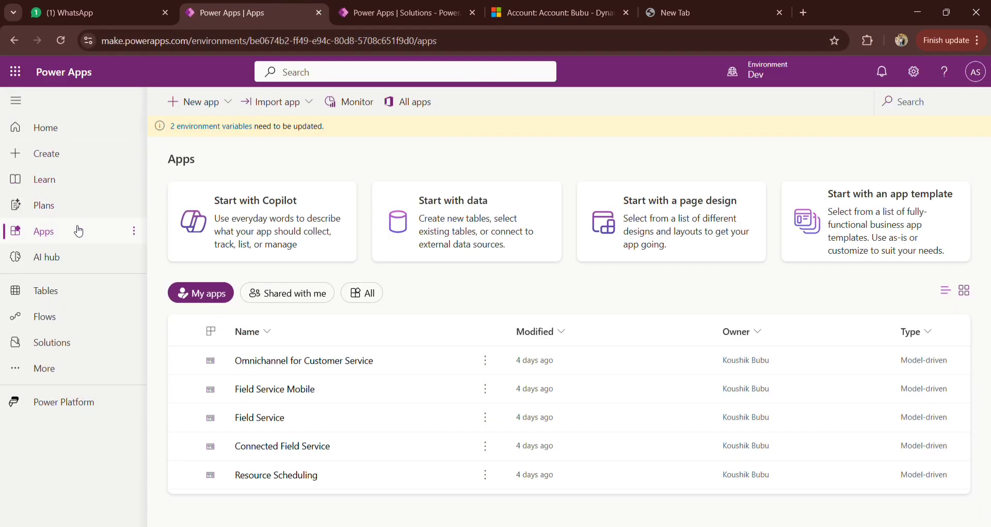
{"action": "left_click", "coordinate": [350, 303]}
{"action": "scroll", "coordinate": [315, 454], "scroll_direction": "down", "scroll_amount": 3}
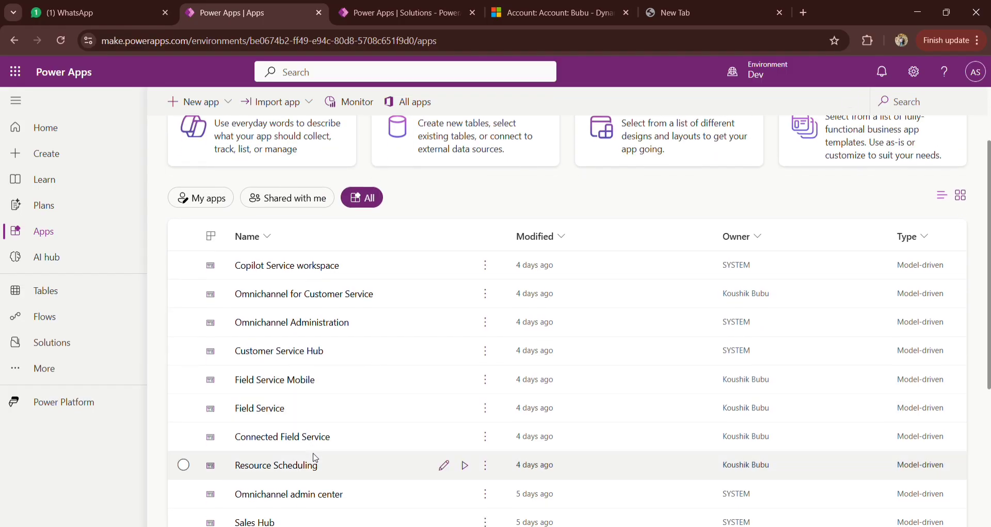
{"action": "left_click", "coordinate": [184, 465]}
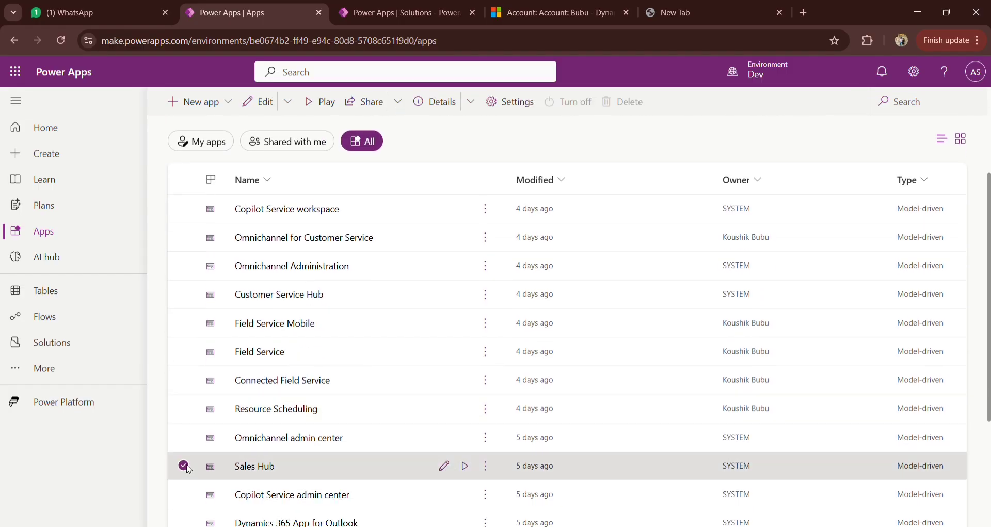
{"action": "left_click", "coordinate": [486, 466]}
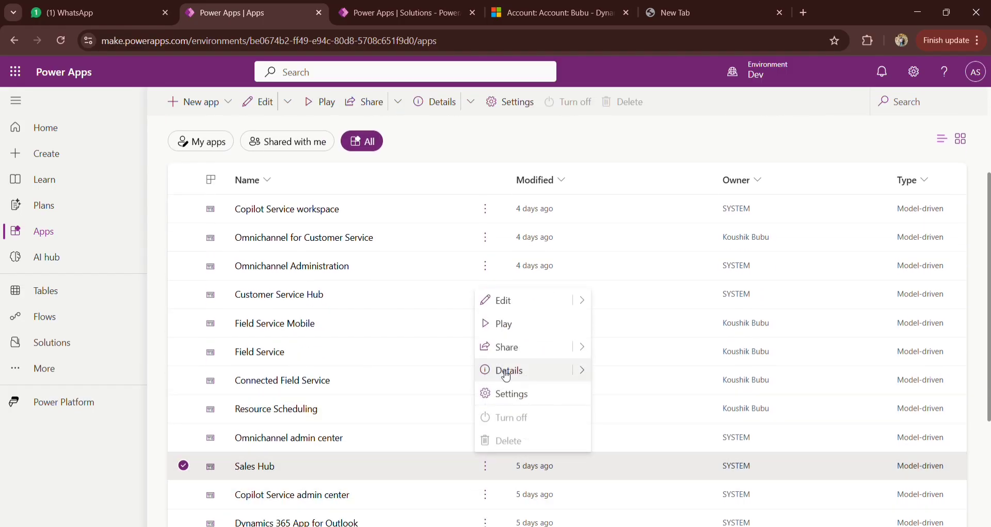
{"action": "left_click", "coordinate": [504, 301]}
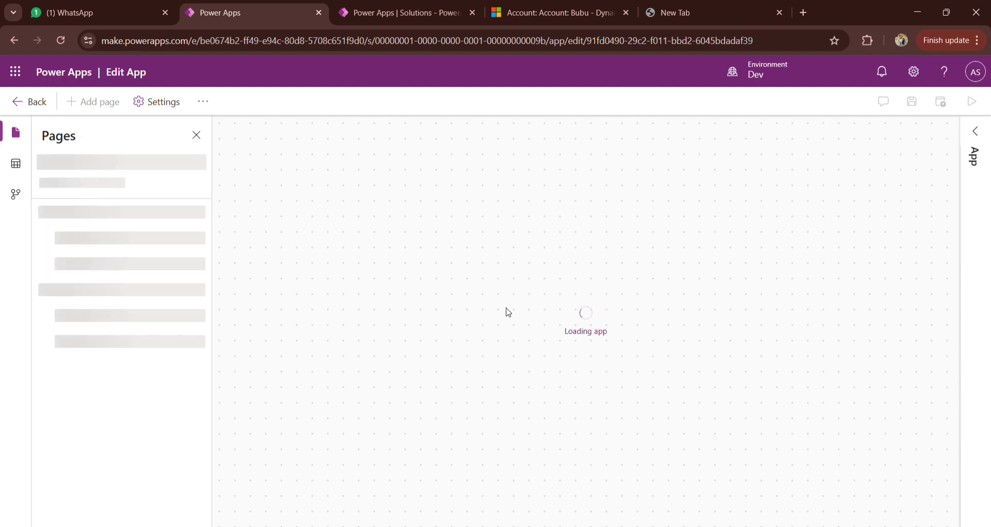
Step: Check the In-app notifications feature in the Sales Hub app settings by searching the features for "In-", and leave the settings
{"action": "left_click", "coordinate": [160, 102]}
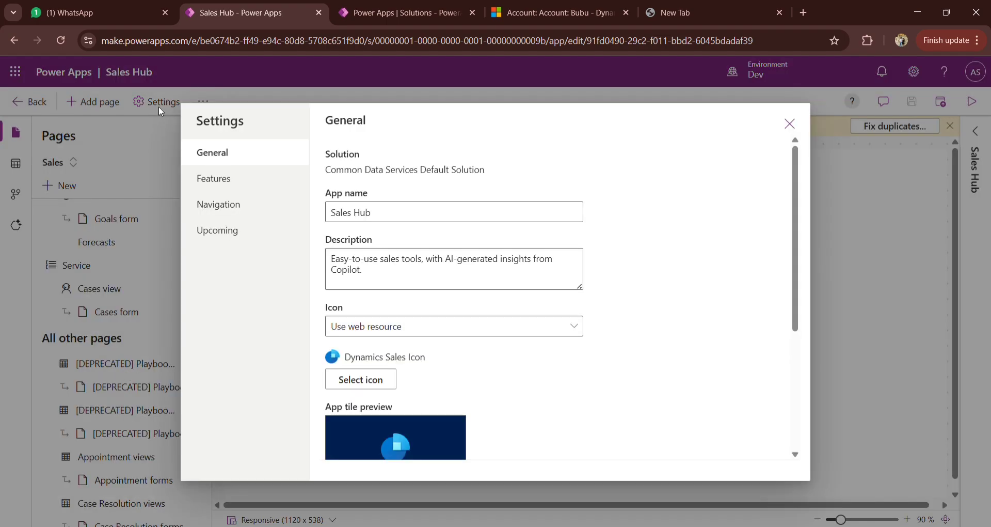
{"action": "left_click", "coordinate": [233, 184]}
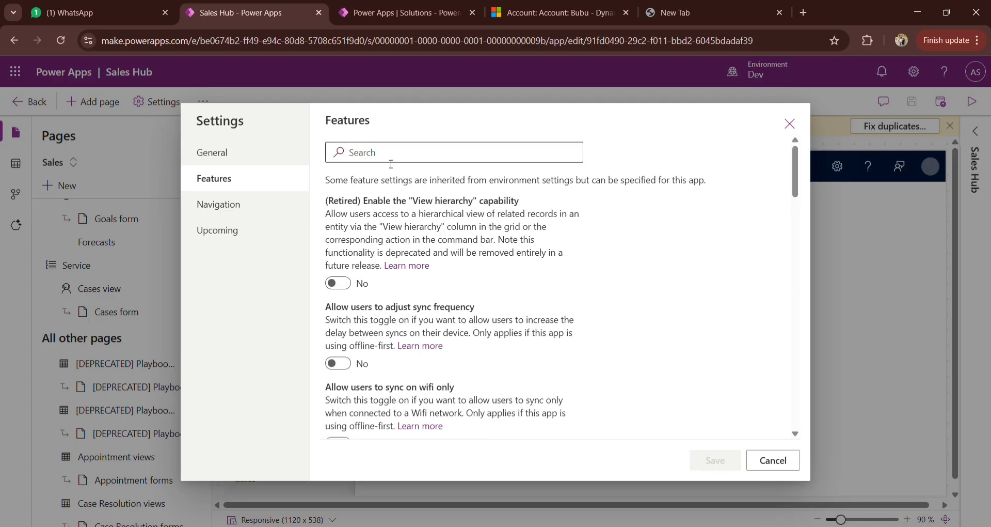
{"action": "left_click", "coordinate": [391, 163]}
{"action": "type", "text": "In"}
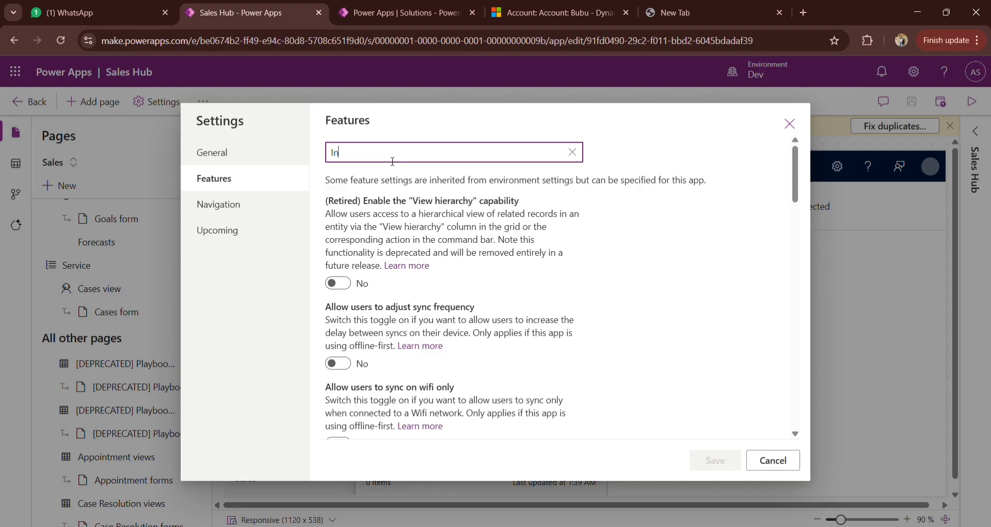
{"action": "type", "text": "-"}
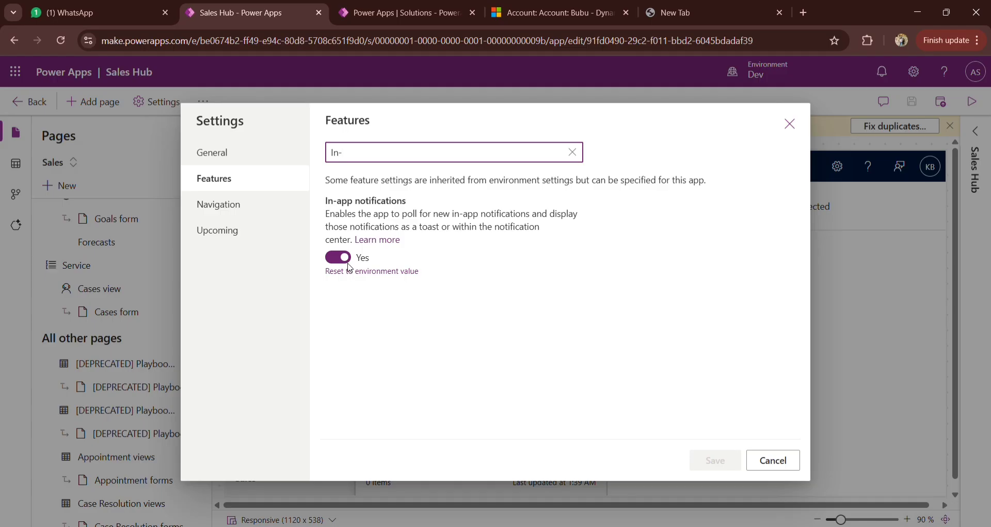
{"action": "left_click", "coordinate": [754, 458]}
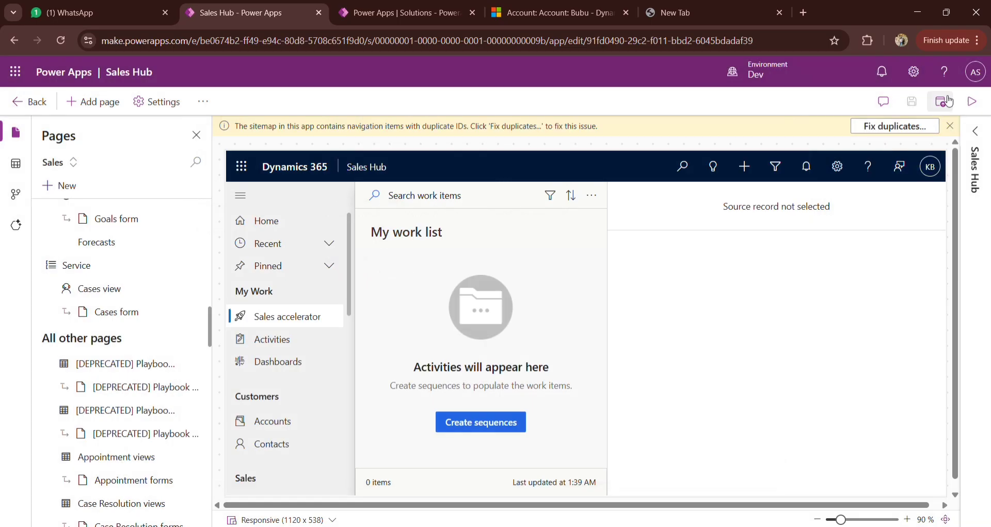
Step: Switch to Dynamics 365 and examine the notification center on the open account record, with a glance at the PowerAutomatedFlows solution
{"action": "left_click", "coordinate": [552, 12]}
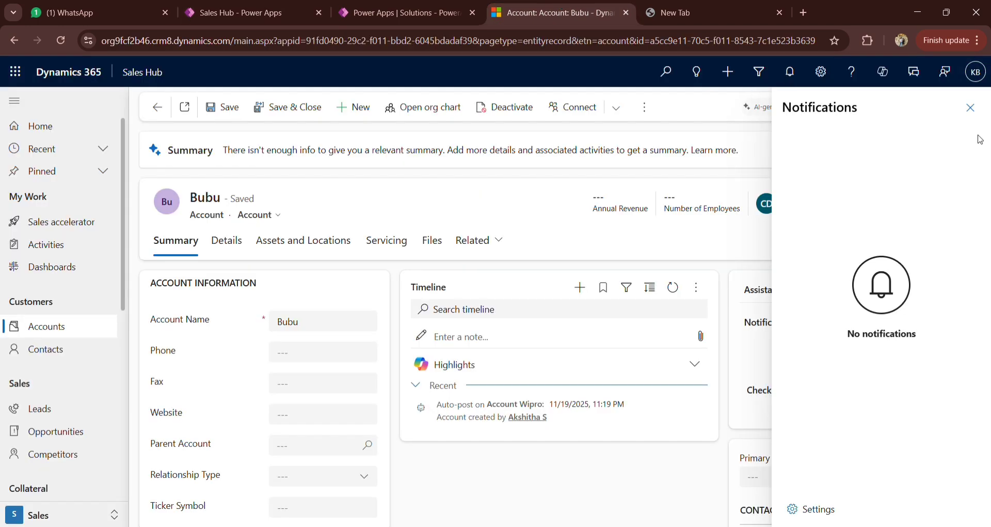
{"action": "left_click", "coordinate": [969, 108]}
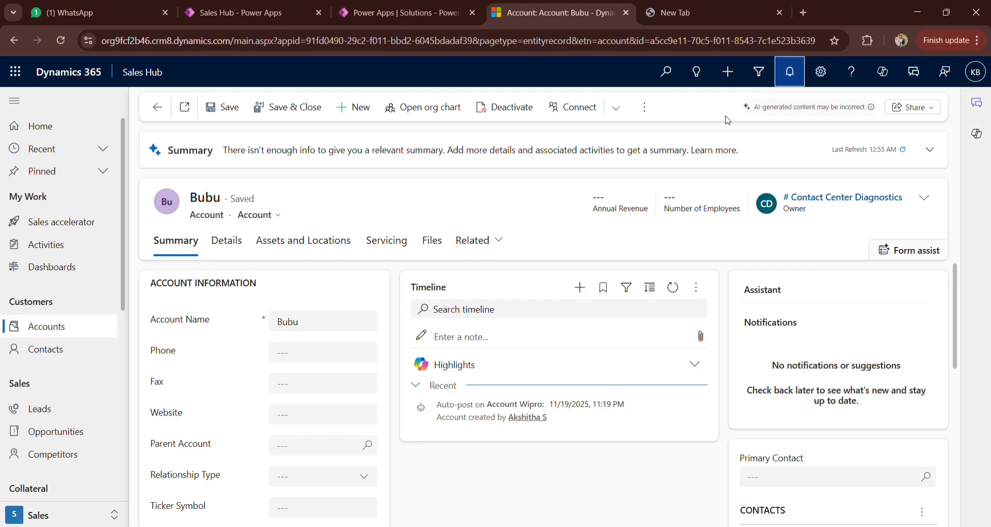
{"action": "left_click", "coordinate": [422, 5]}
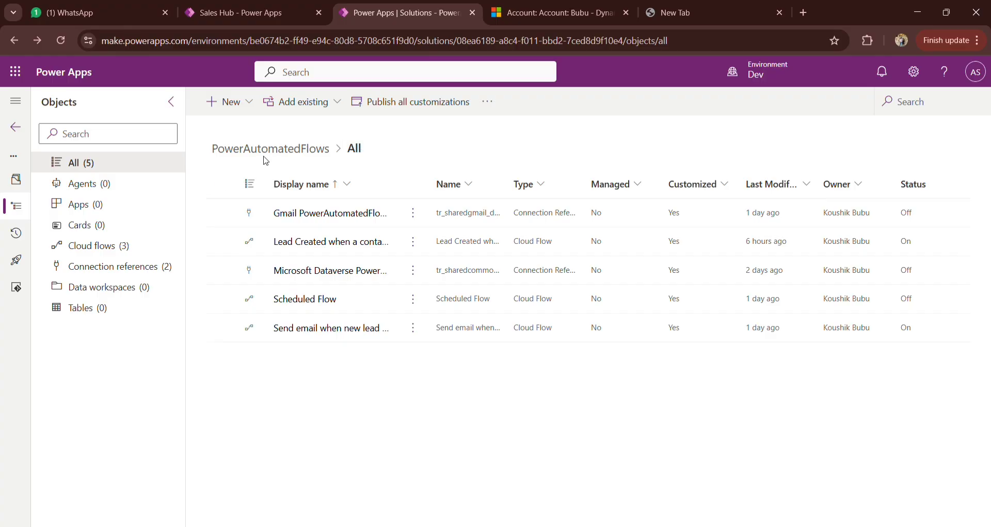
{"action": "left_click", "coordinate": [515, 8]}
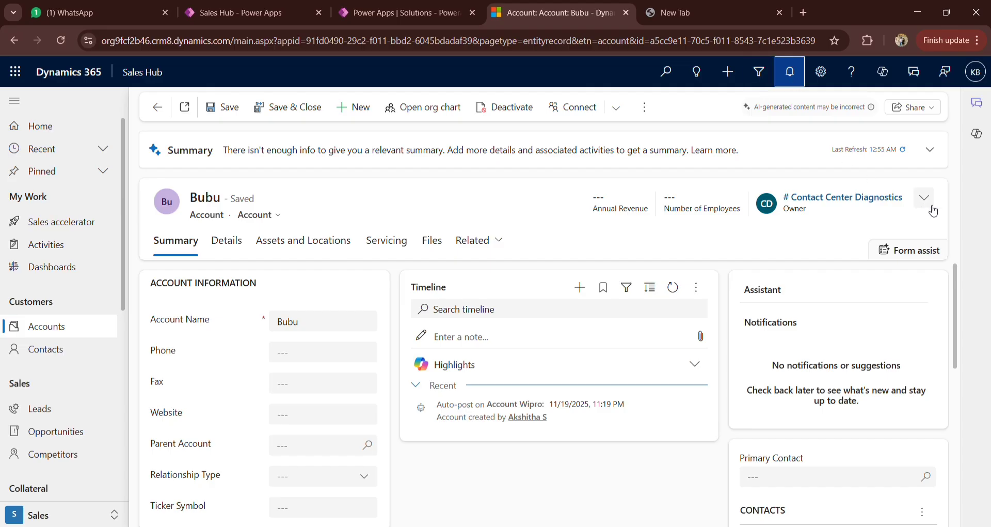
{"action": "left_click", "coordinate": [790, 71]}
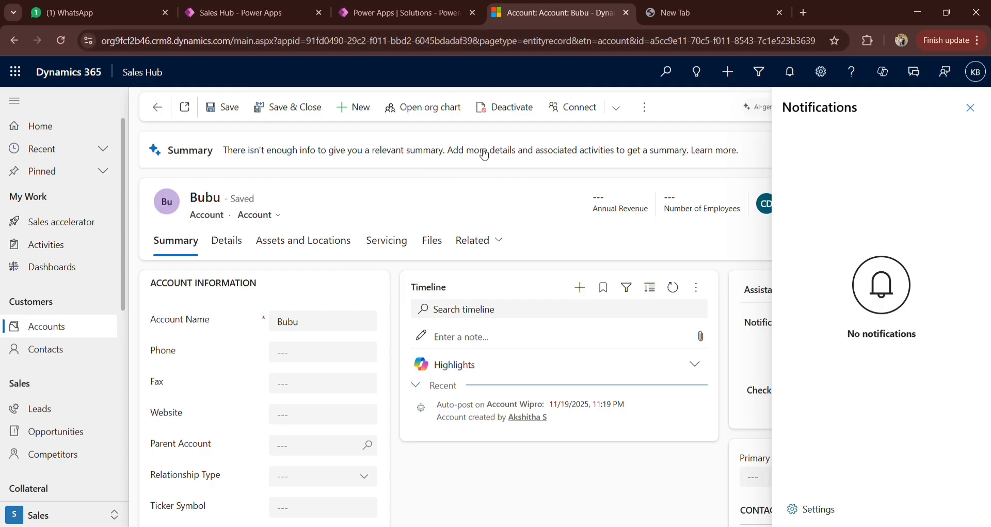
Step: Switch to the PowerAutomatedFlows solution in Power Apps and start building an automated cloud flow
{"action": "left_click", "coordinate": [408, 3]}
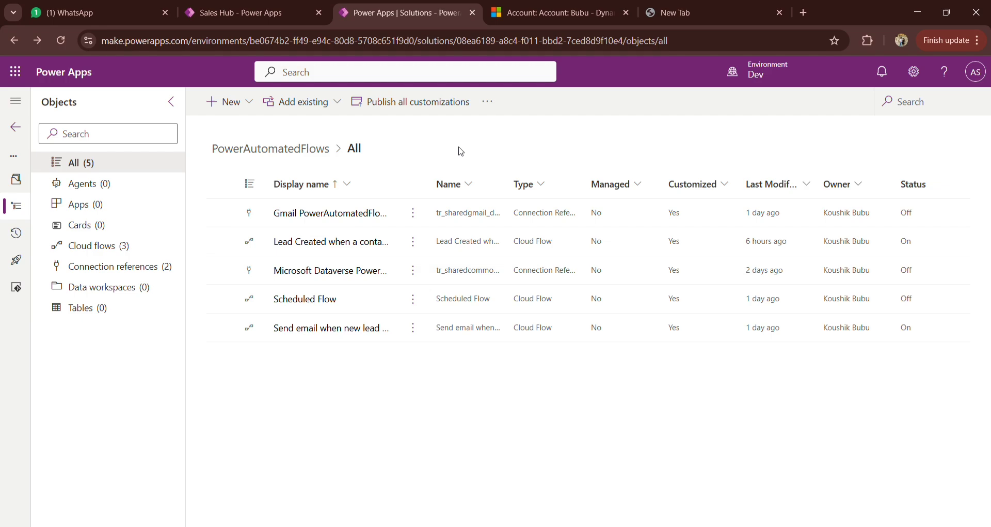
{"action": "left_click", "coordinate": [231, 112]}
{"action": "mouse_move", "coordinate": [281, 174]}
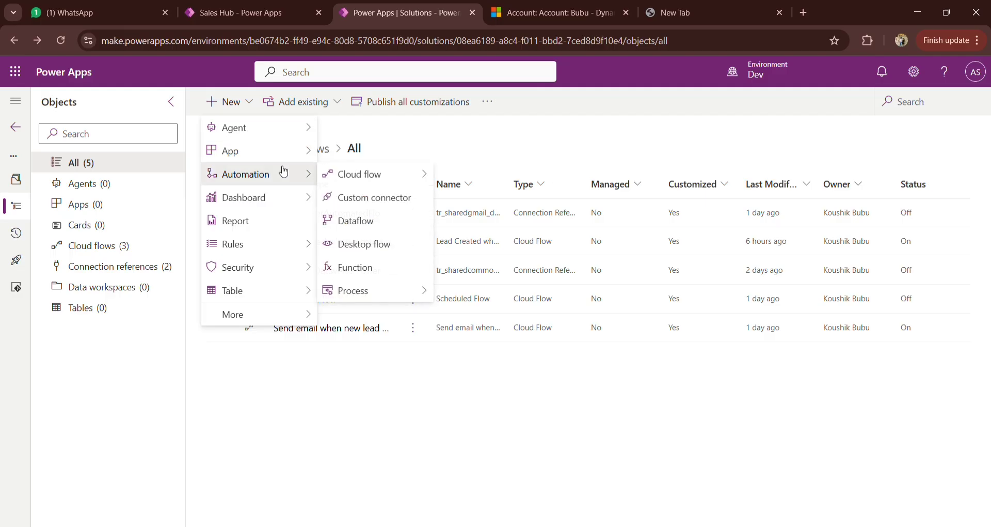
{"action": "mouse_move", "coordinate": [388, 181]}
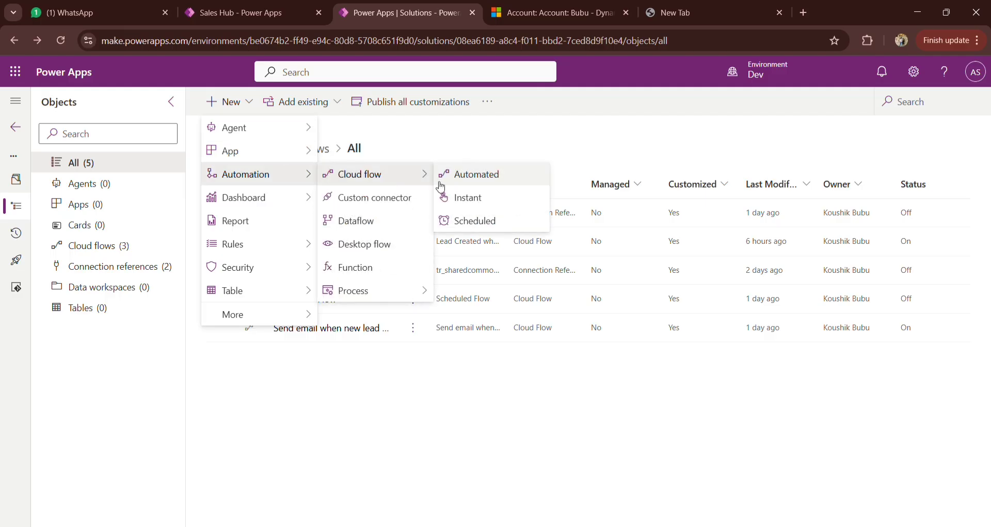
{"action": "left_click", "coordinate": [471, 185]}
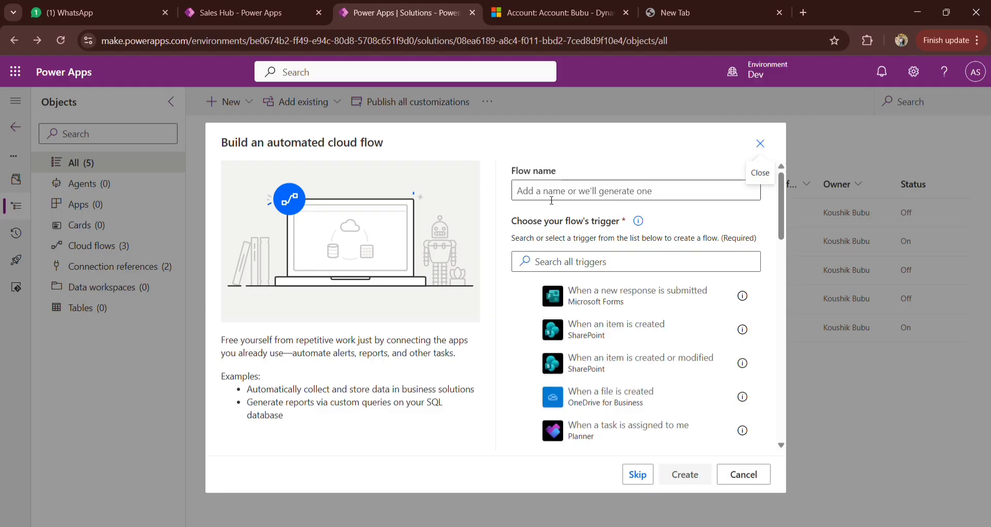
Step: Name the flow "Account Ownership Change Notification"
{"action": "left_click", "coordinate": [612, 192]}
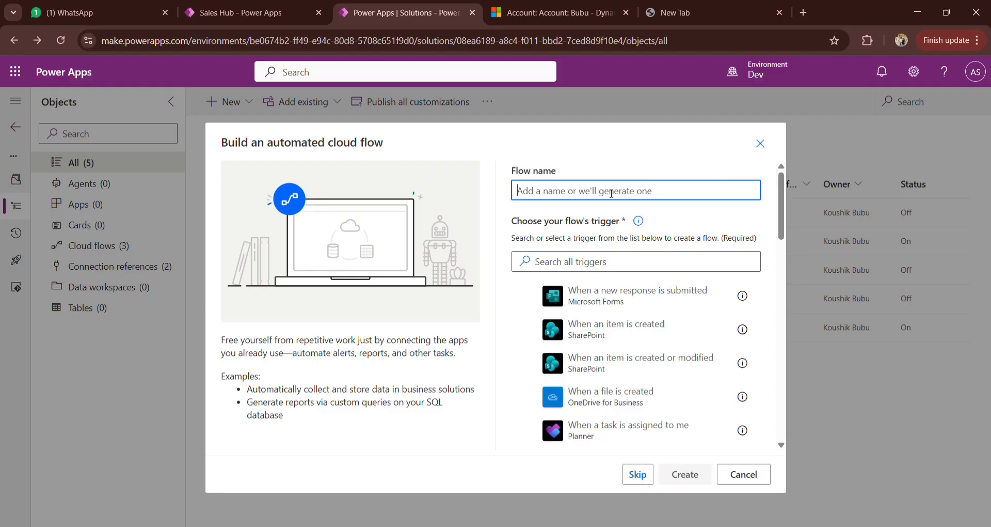
{"action": "type", "text": "Acco"}
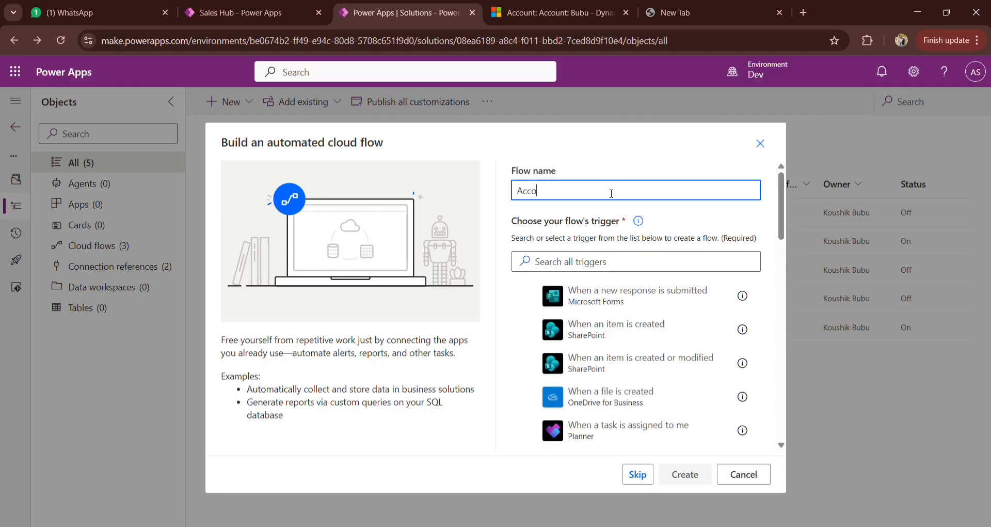
{"action": "type", "text": "unt Owne"}
{"action": "type", "text": "r"}
{"action": "type", "text": "ship Ch"}
{"action": "type", "text": "nage"}
{"action": "key", "text": "BackSpace"}
{"action": "key", "text": "BackSpace"}
{"action": "key", "text": "BackSpace"}
{"action": "key", "text": "BackSpace"}
{"action": "type", "text": "ange"}
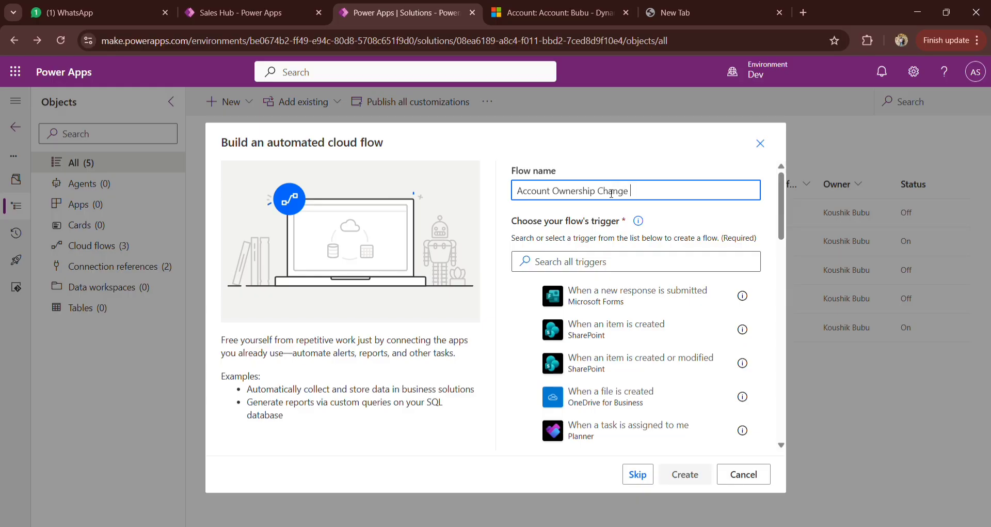
{"action": "type", "text": " Notification"}
Step: Find the Dataverse trigger "When a row is added, modified or deleted" with the search "when a row" and create the flow with it
{"action": "left_click", "coordinate": [638, 260]}
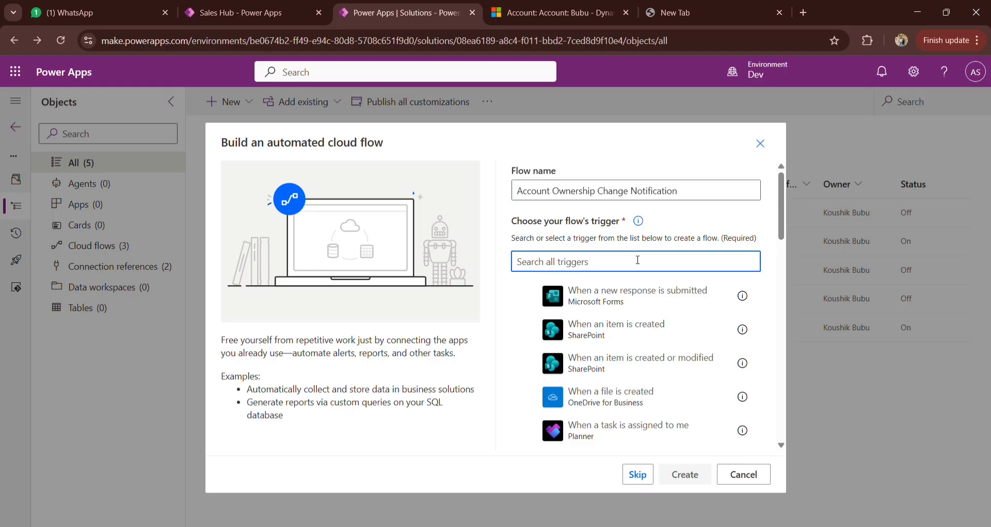
{"action": "type", "text": "when a row"}
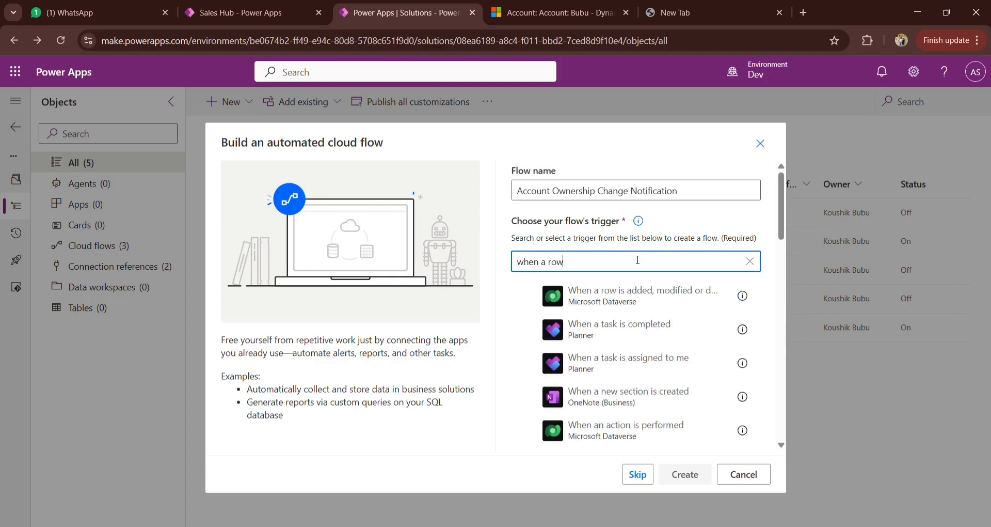
{"action": "left_click", "coordinate": [646, 299]}
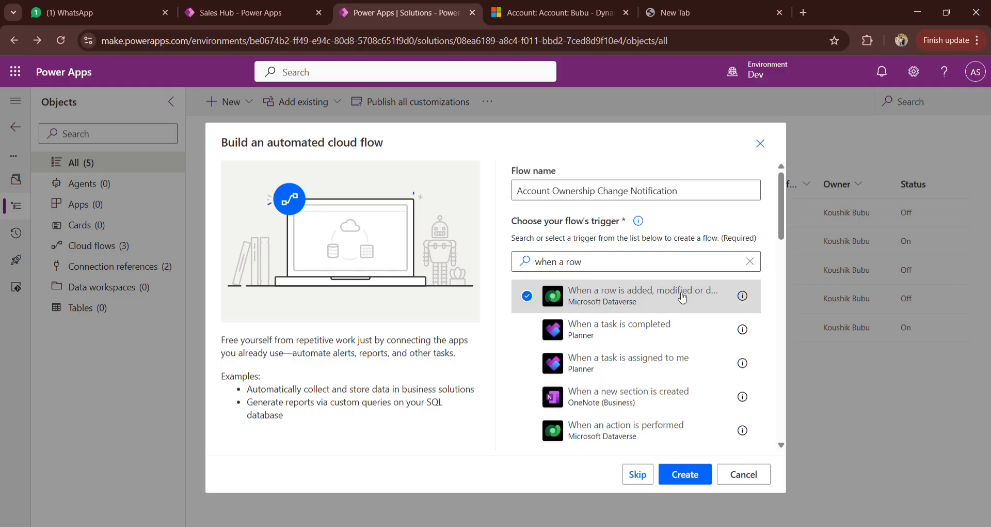
{"action": "left_click", "coordinate": [697, 481]}
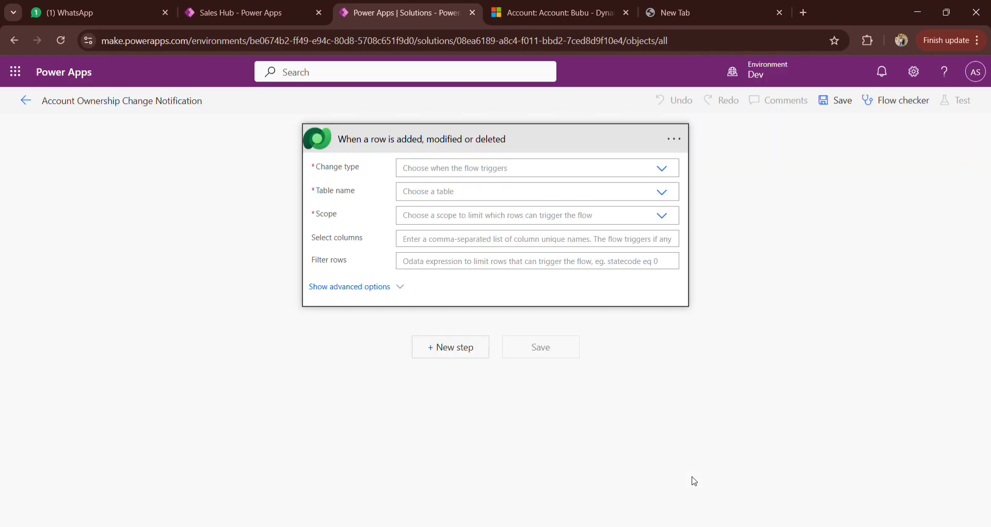
Step: Switch to Dynamics 365, close the notifications to examine the account's owner, and return to the flow in Power Apps
{"action": "left_click", "coordinate": [580, 13]}
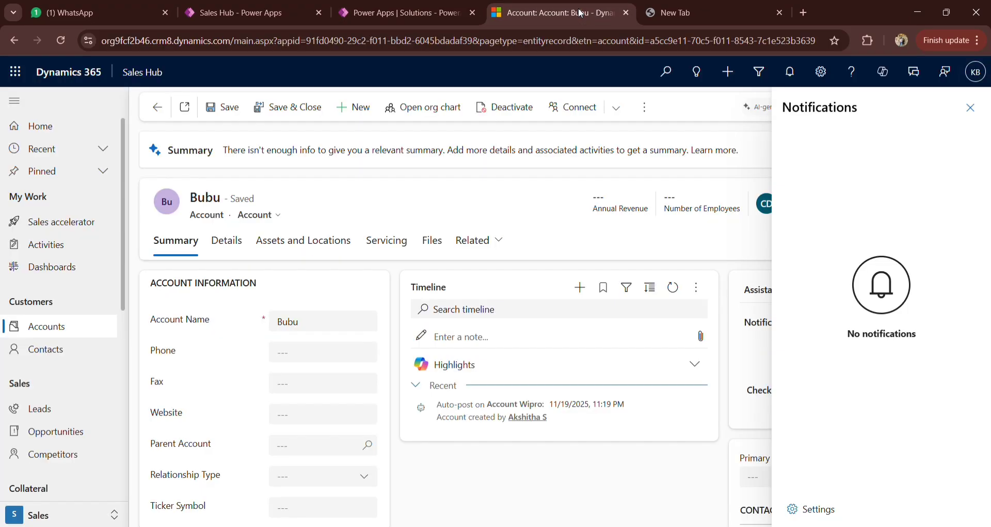
{"action": "left_click", "coordinate": [970, 108]}
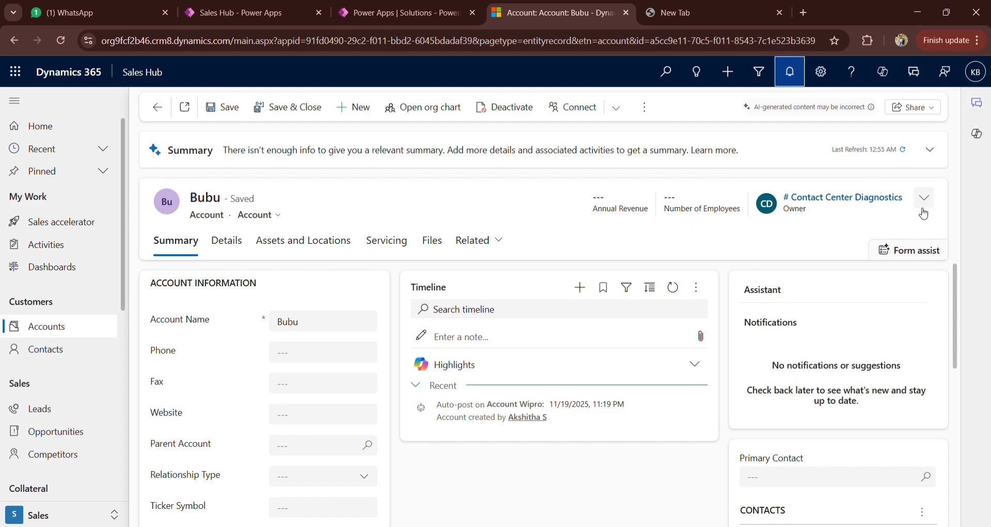
{"action": "left_click", "coordinate": [415, 11]}
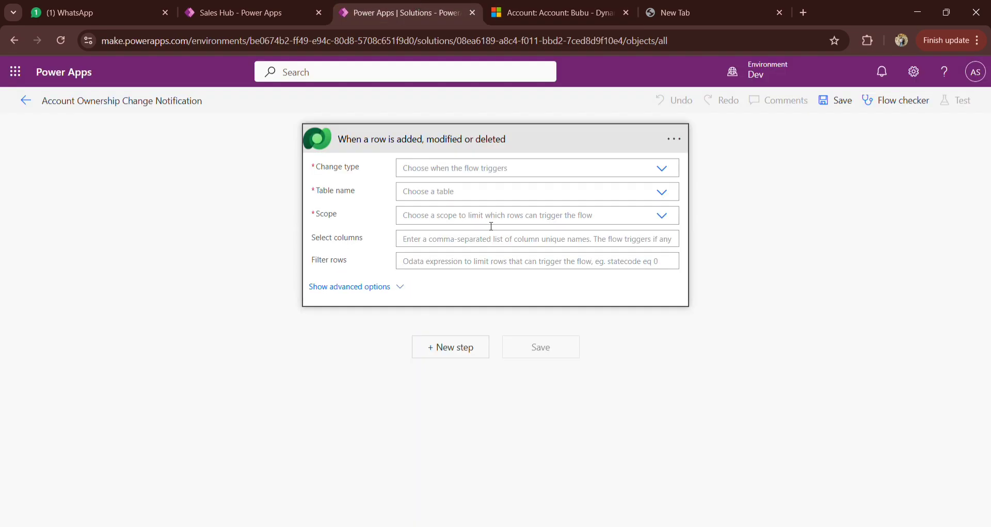
Step: Set the trigger's change type to Modified and its table name to Accounts
{"action": "left_click", "coordinate": [501, 177]}
{"action": "type", "text": "mo"}
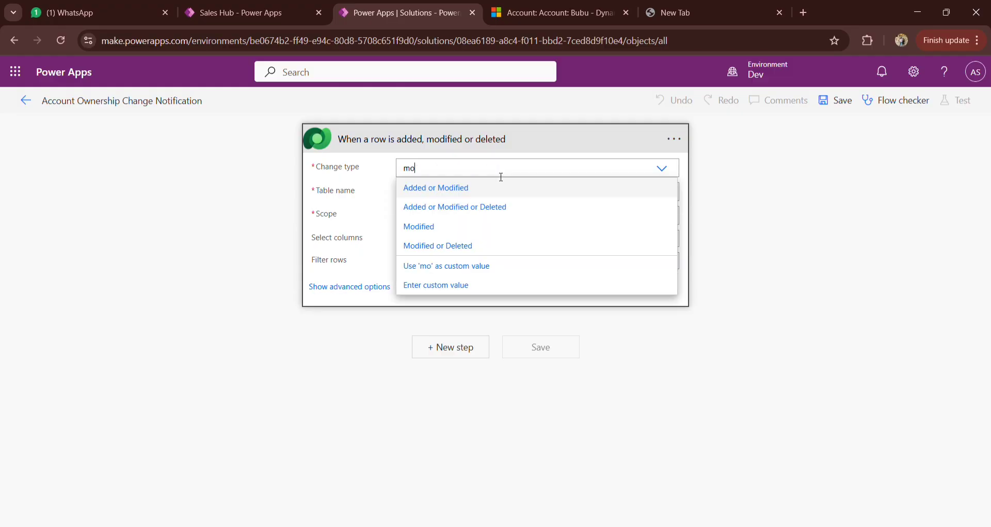
{"action": "left_click", "coordinate": [429, 227]}
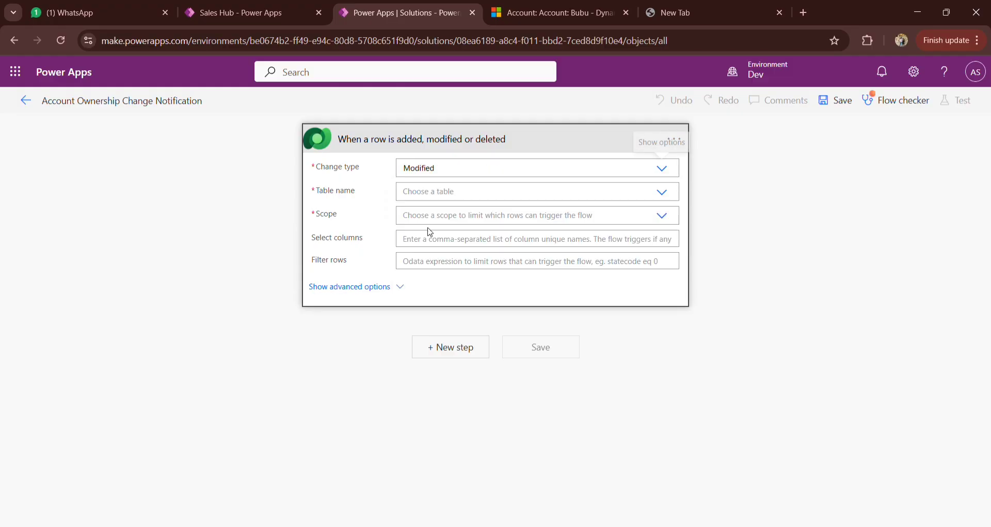
{"action": "left_click", "coordinate": [465, 198]}
{"action": "type", "text": "A"}
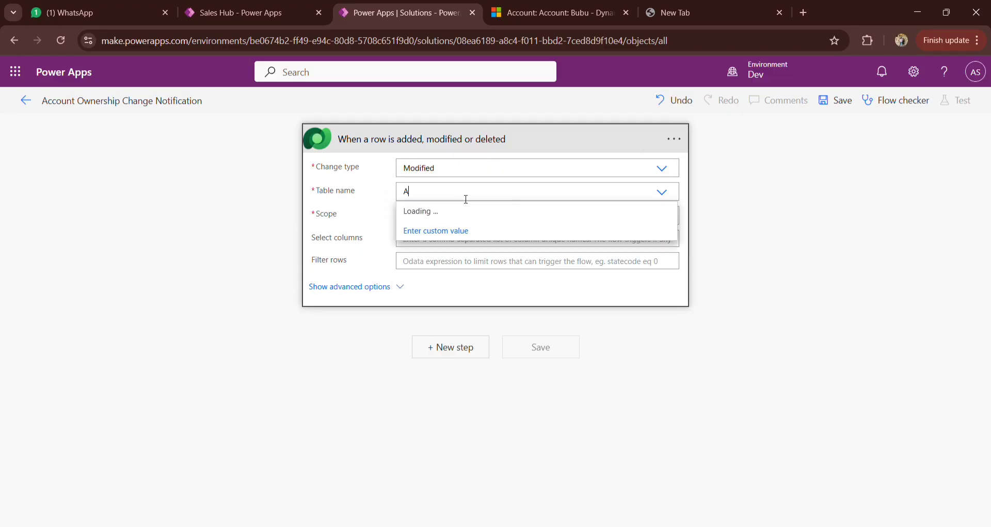
{"action": "type", "text": "cco"}
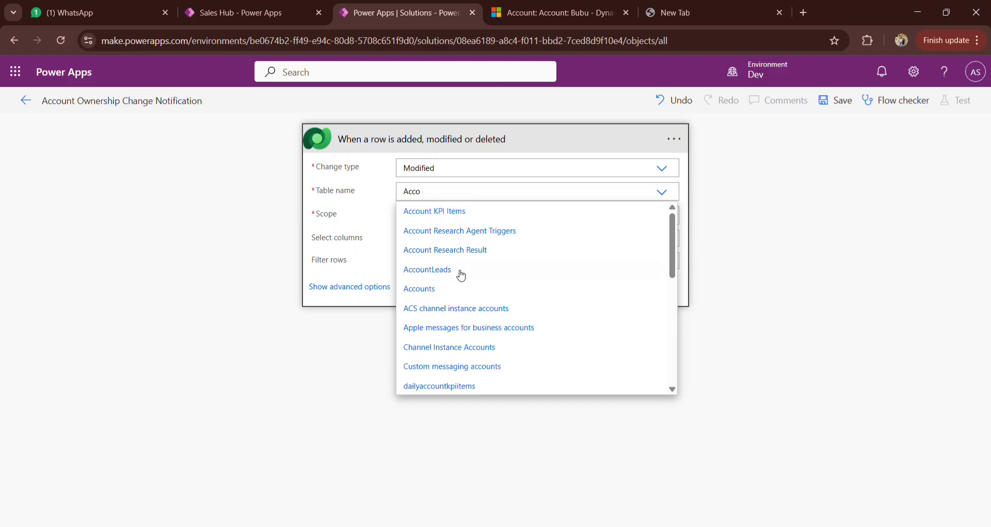
{"action": "left_click", "coordinate": [444, 291]}
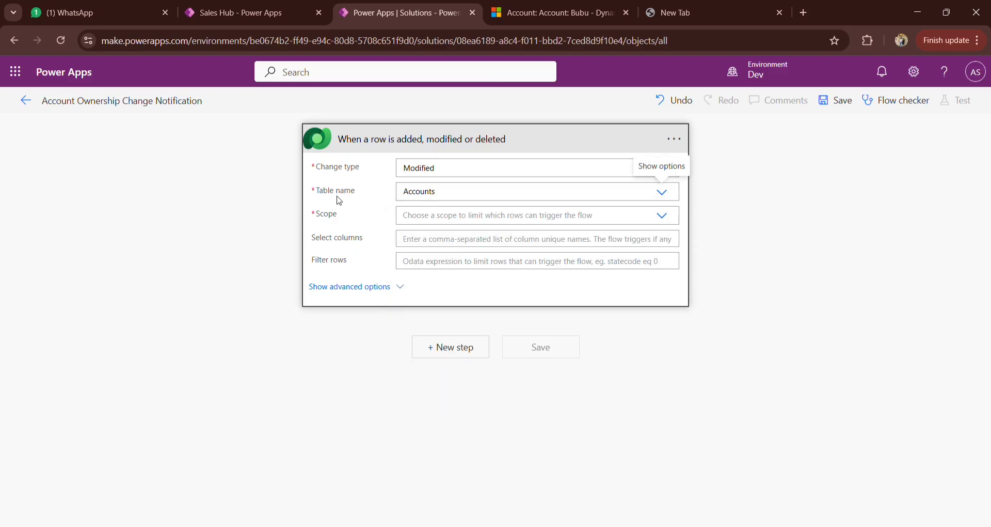
Step: Set the trigger's scope to Organization
{"action": "left_click", "coordinate": [671, 216]}
{"action": "left_click", "coordinate": [472, 256]}
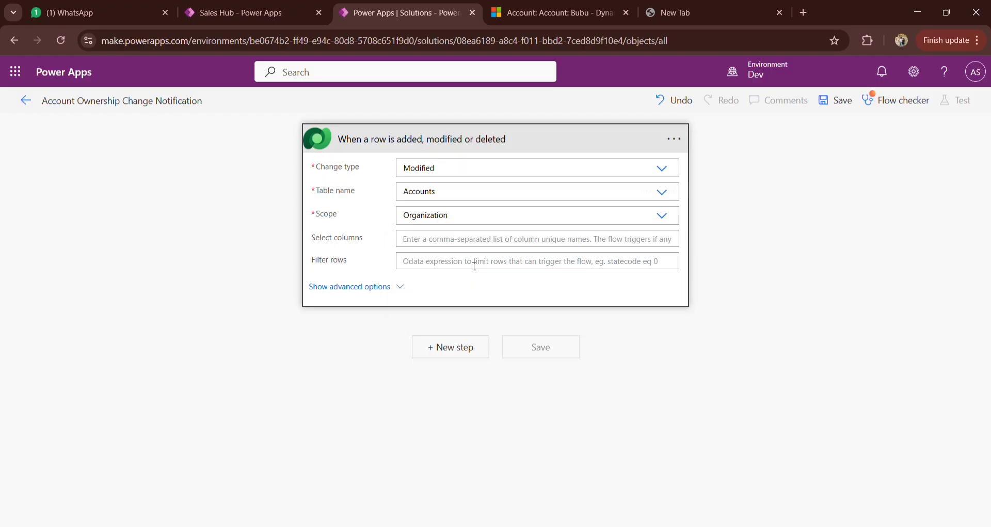
{"action": "left_click", "coordinate": [462, 245]}
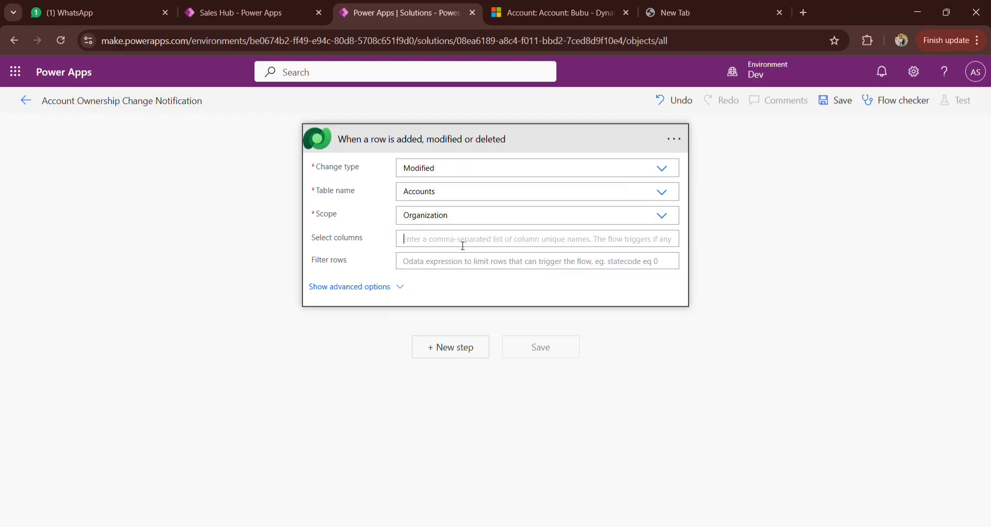
Step: Switch to Dynamics 365 and examine the account form's fields and the owner in its header
{"action": "left_click", "coordinate": [532, 15]}
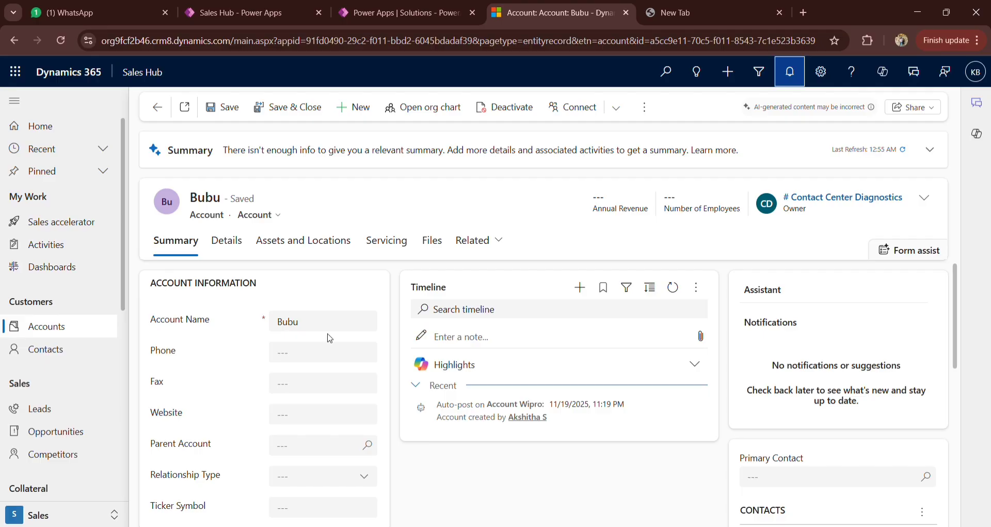
{"action": "scroll", "coordinate": [328, 338], "scroll_direction": "down", "scroll_amount": 2}
{"action": "scroll", "coordinate": [484, 348], "scroll_direction": "up", "scroll_amount": 2}
{"action": "scroll", "coordinate": [309, 289], "scroll_direction": "down", "scroll_amount": 2}
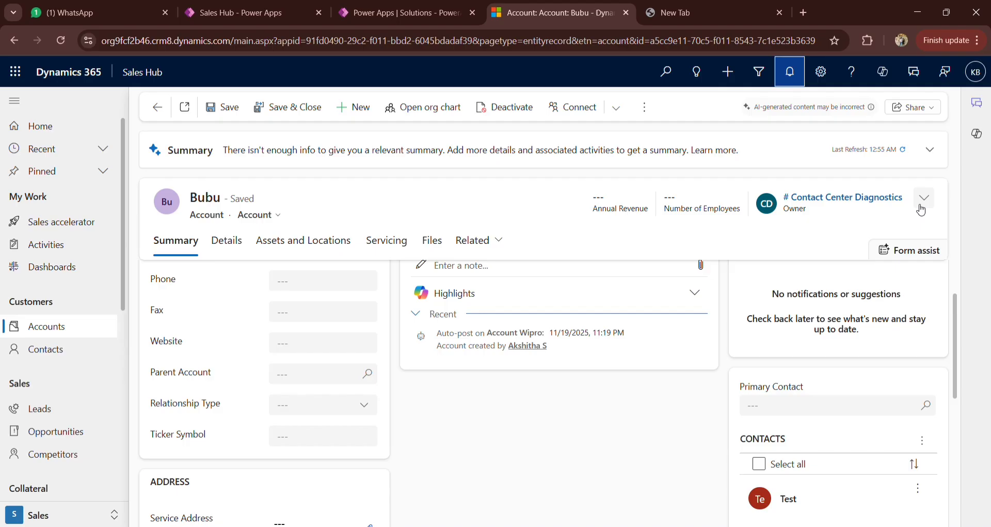
{"action": "scroll", "coordinate": [420, 374], "scroll_direction": "up", "scroll_amount": 2}
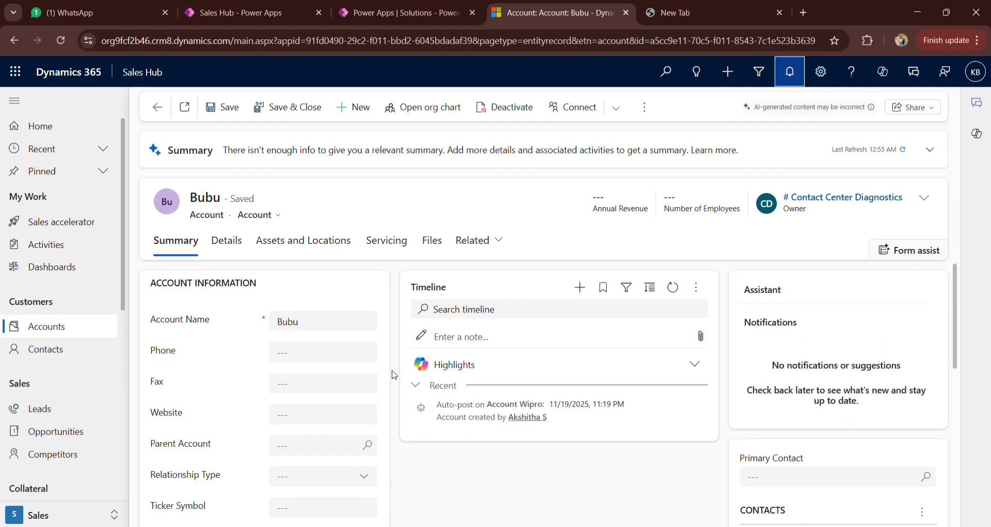
{"action": "scroll", "coordinate": [316, 364], "scroll_direction": "down", "scroll_amount": 1}
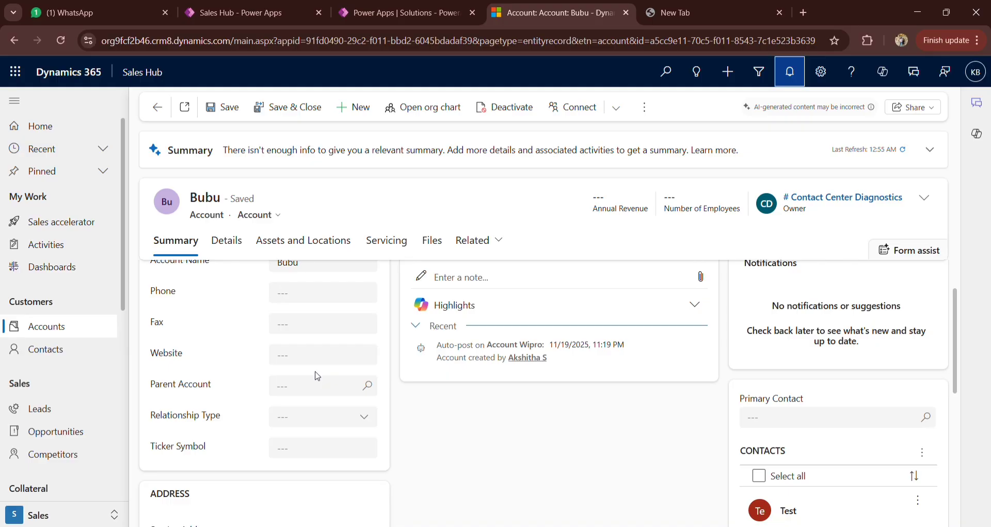
Step: Return to the flow in Power Apps and limit the trigger's selected columns to ownerid
{"action": "left_click", "coordinate": [361, 16]}
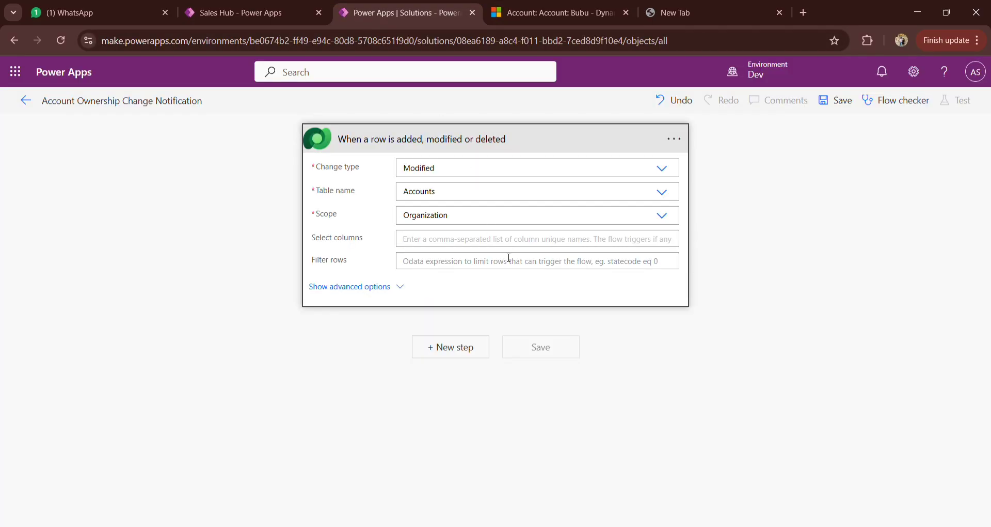
{"action": "type", "text": "owne"}
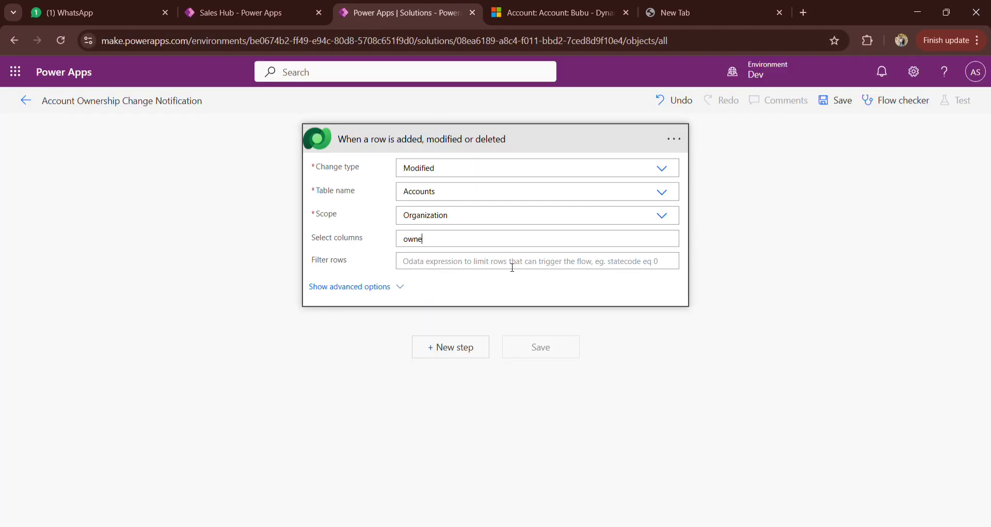
{"action": "type", "text": "rid"}
Step: Add a Parse JSON action below the trigger, finding it with the search "parse json"
{"action": "left_click", "coordinate": [444, 347]}
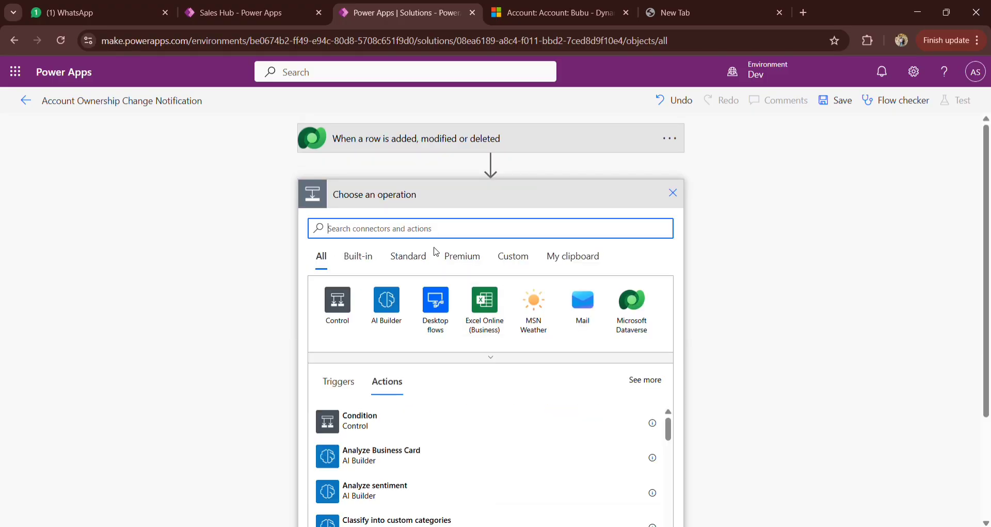
{"action": "type", "text": "pa"}
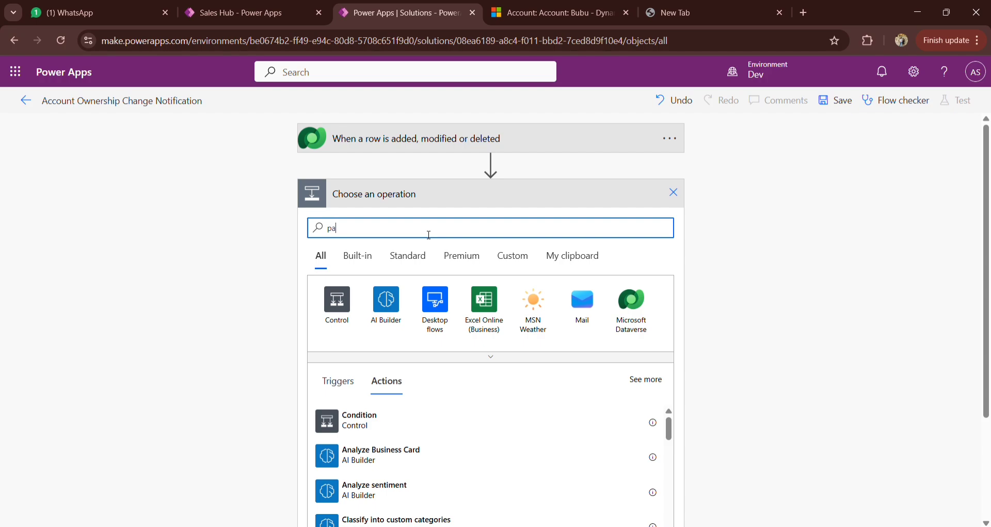
{"action": "type", "text": "rse json"}
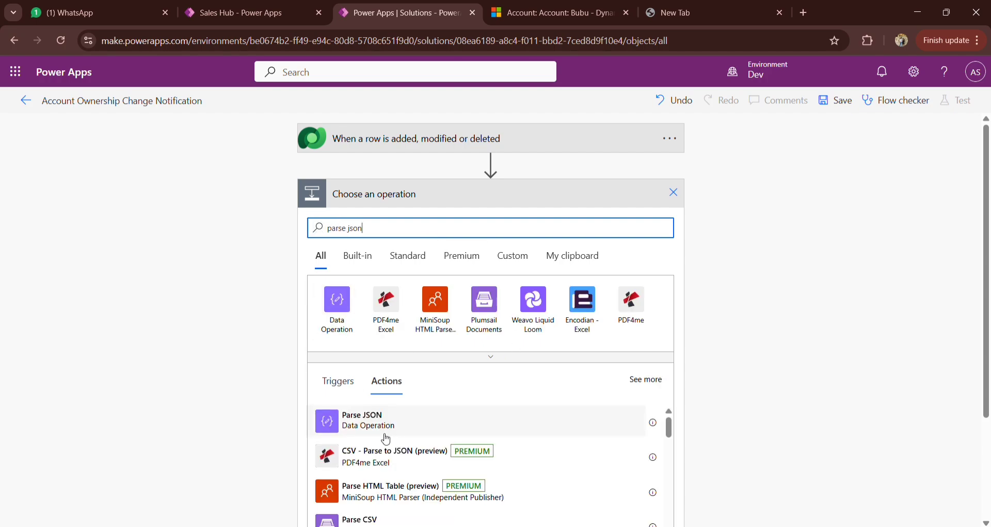
{"action": "left_click", "coordinate": [390, 424]}
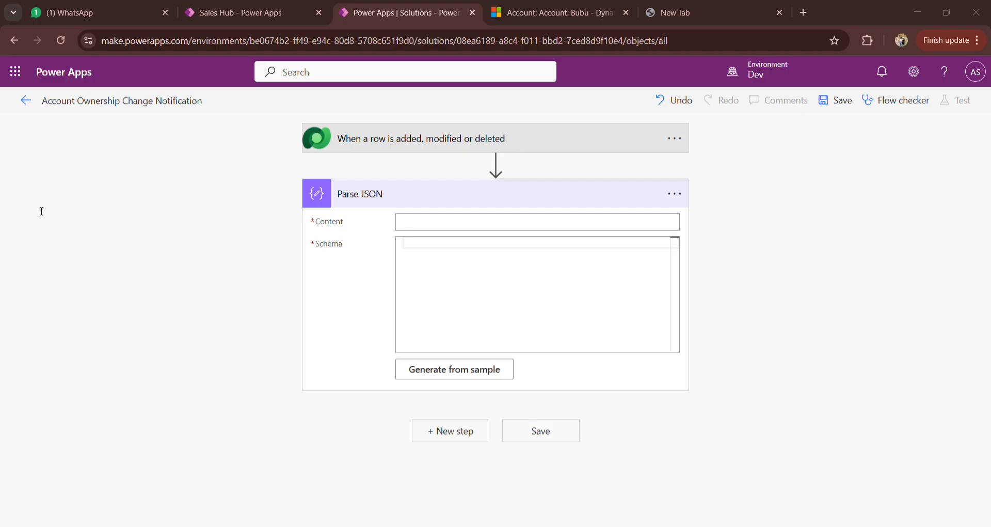
Step: Paste the link JSON with a "View record" action, an account record URL and navigationTarget "dialog" as the Parse JSON content
{"action": "left_click", "coordinate": [41, 84]}
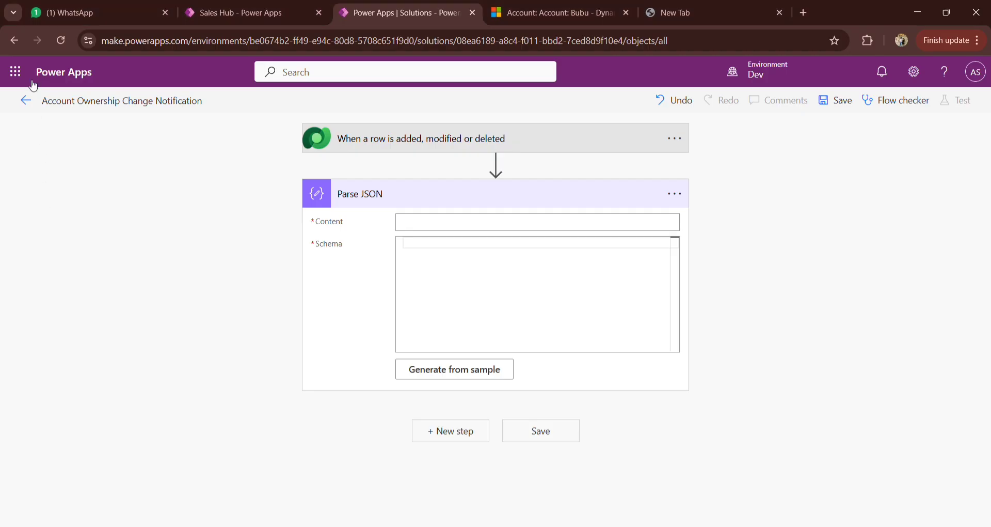
{"action": "left_click", "coordinate": [430, 226]}
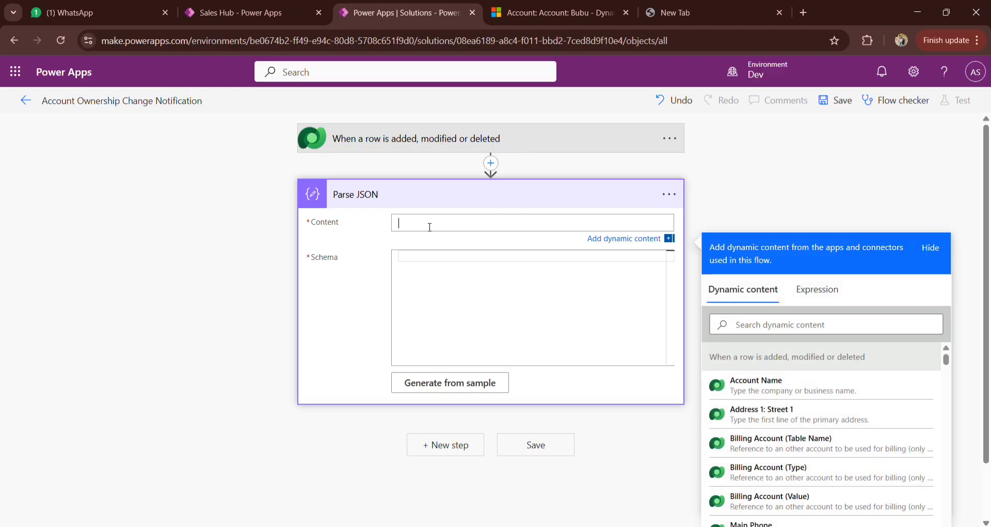
{"action": "type", "text": "{   \"link\": {     \"actions\": [       {         \"title\": \"View record\",         \"data\": {           \"url\": \"?pagetype=entityrecord&etn=account&id= (Account)\",           \"navigationTarget\": \"dialog\"         }       }     ]   } }"}
{"action": "left_click", "coordinate": [770, 309]}
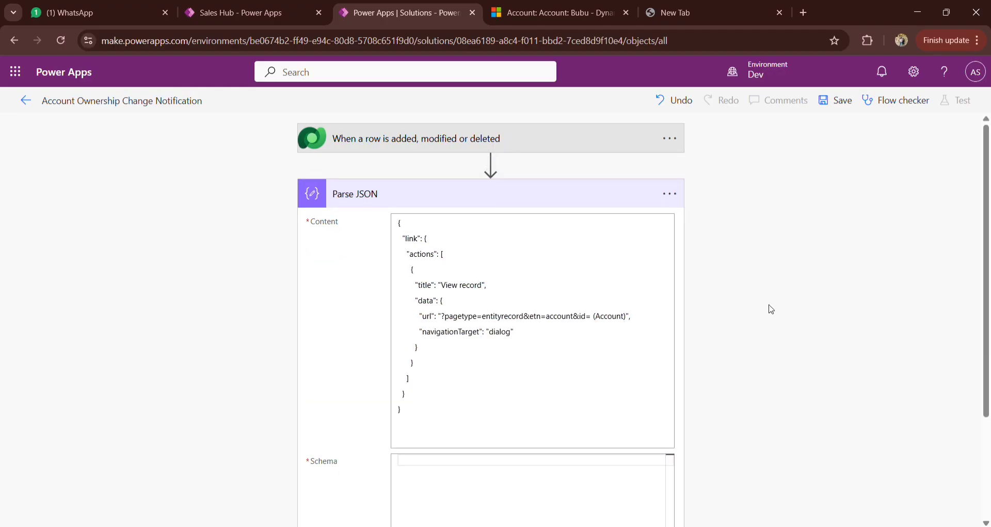
{"action": "scroll", "coordinate": [748, 310], "scroll_direction": "down", "scroll_amount": 2}
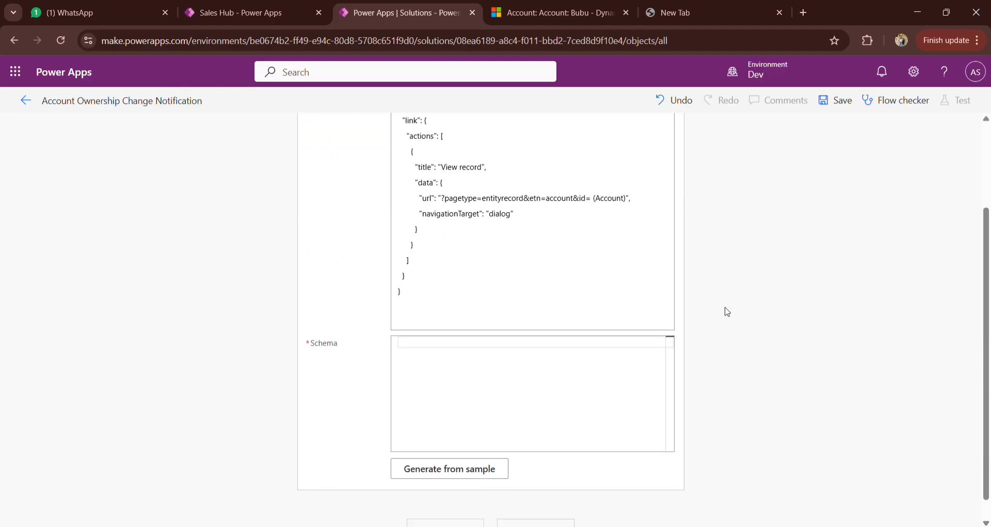
Step: Replace the "(Account)" placeholder in the content's URL with the trigger's Account unique identifier, found by searching dynamic content for "account"
{"action": "left_click", "coordinate": [630, 201]}
{"action": "key", "text": "BackSpace"}
{"action": "key", "text": "BackSpace"}
{"action": "key", "text": "BackSpace"}
{"action": "key", "text": "BackSpace"}
{"action": "key", "text": "BackSpace"}
{"action": "key", "text": "BackSpace"}
{"action": "key", "text": "BackSpace"}
{"action": "key", "text": "BackSpace"}
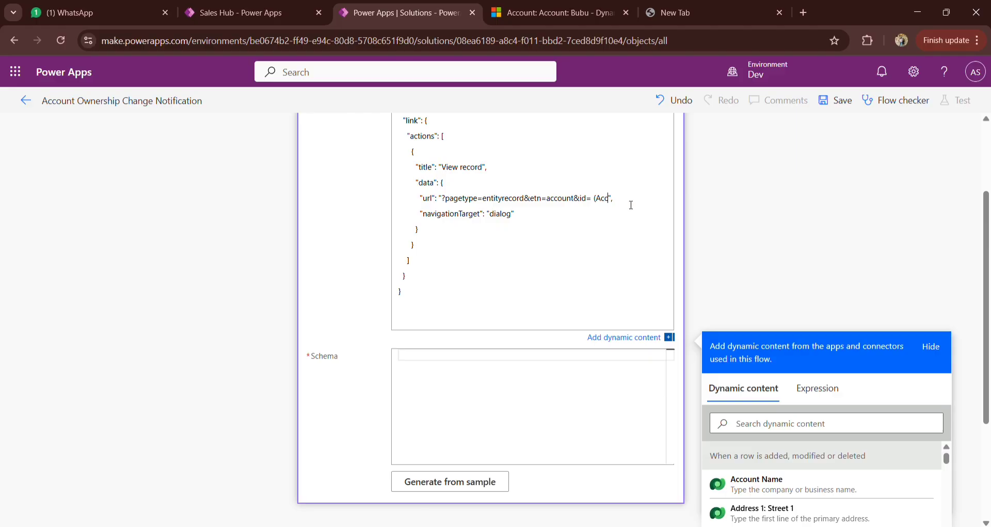
{"action": "key", "text": "BackSpace"}
{"action": "scroll", "coordinate": [669, 198], "scroll_direction": "down", "scroll_amount": 1}
{"action": "left_click", "coordinate": [775, 358]}
{"action": "type", "text": "a"}
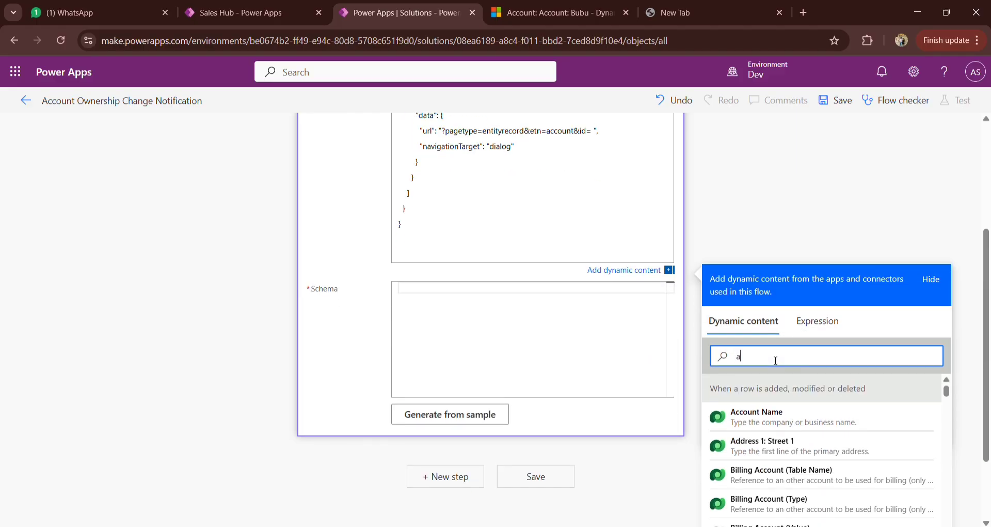
{"action": "type", "text": "ccount"}
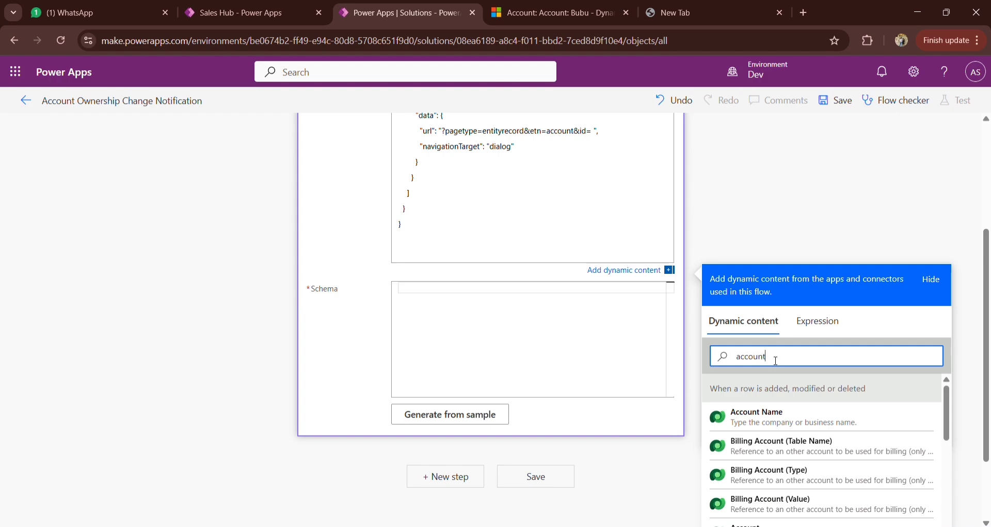
{"action": "scroll", "coordinate": [795, 439], "scroll_direction": "down", "scroll_amount": 2}
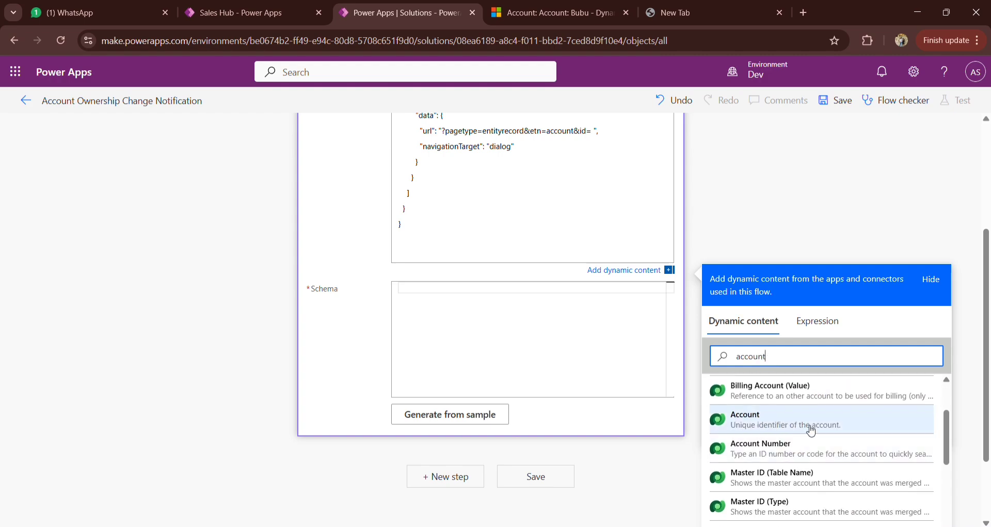
{"action": "left_click", "coordinate": [811, 430]}
{"action": "scroll", "coordinate": [761, 235], "scroll_direction": "up", "scroll_amount": 1}
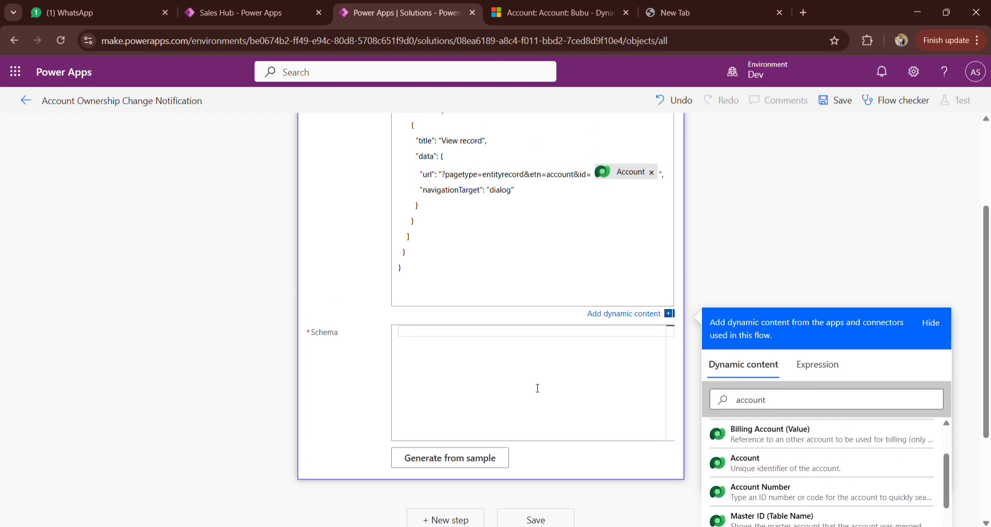
Step: Paste the prepared JSON schema, with object items holding a "title" string property, as the Parse JSON schema
{"action": "left_click", "coordinate": [537, 387]}
{"action": "scroll", "coordinate": [733, 285], "scroll_direction": "up", "scroll_amount": 3}
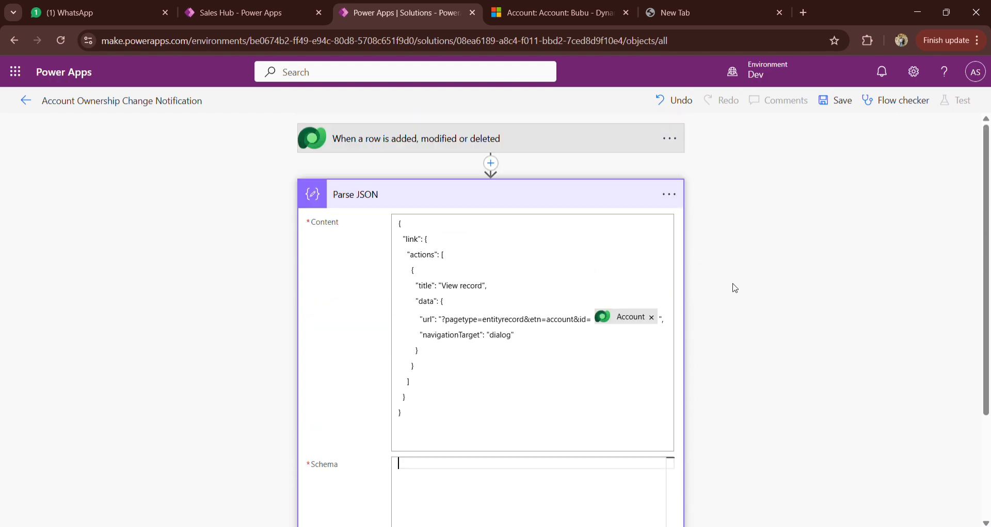
{"action": "left_click", "coordinate": [508, 199]}
{"action": "left_click", "coordinate": [508, 199]}
{"action": "scroll", "coordinate": [739, 347], "scroll_direction": "down", "scroll_amount": 2}
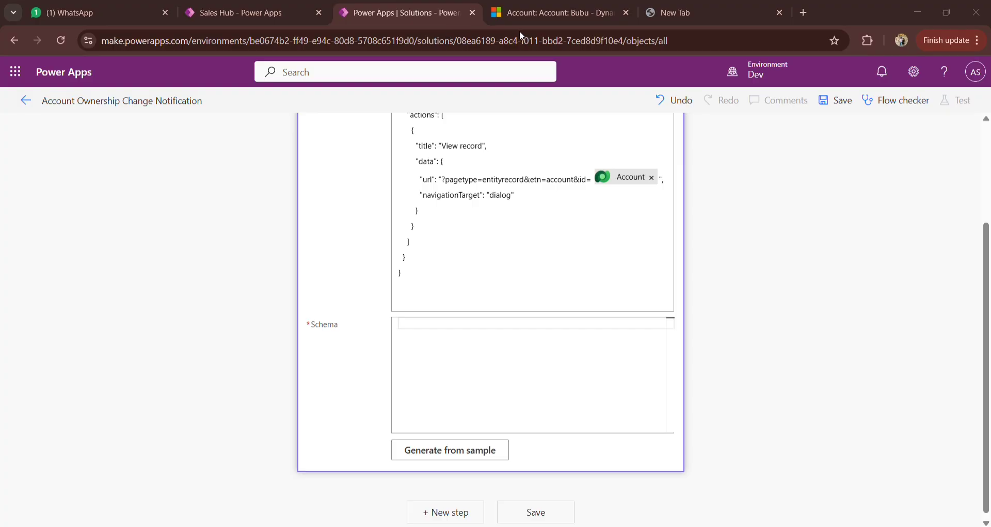
{"action": "left_click", "coordinate": [135, 204]}
{"action": "left_click", "coordinate": [395, 330]}
{"action": "key", "text": "ctrl+v"}
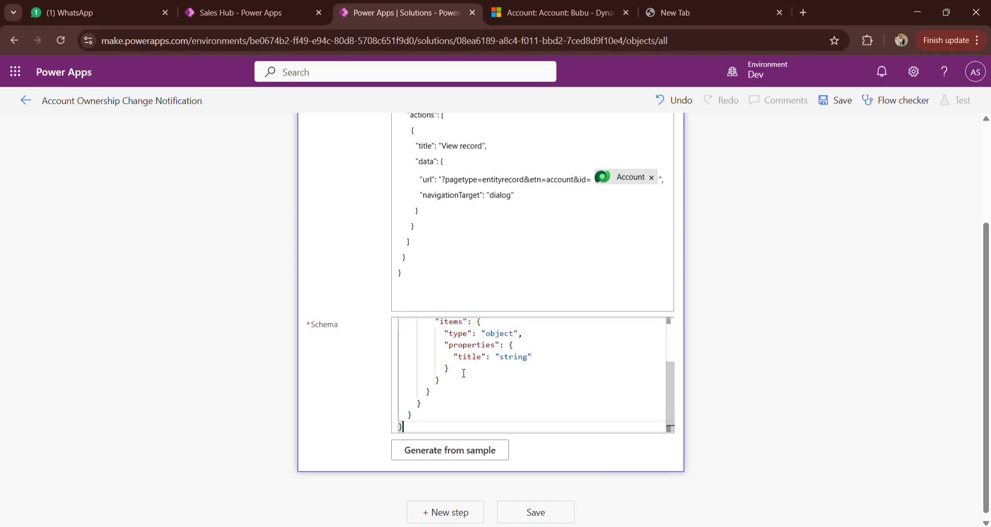
{"action": "scroll", "coordinate": [720, 318], "scroll_direction": "up", "scroll_amount": 2}
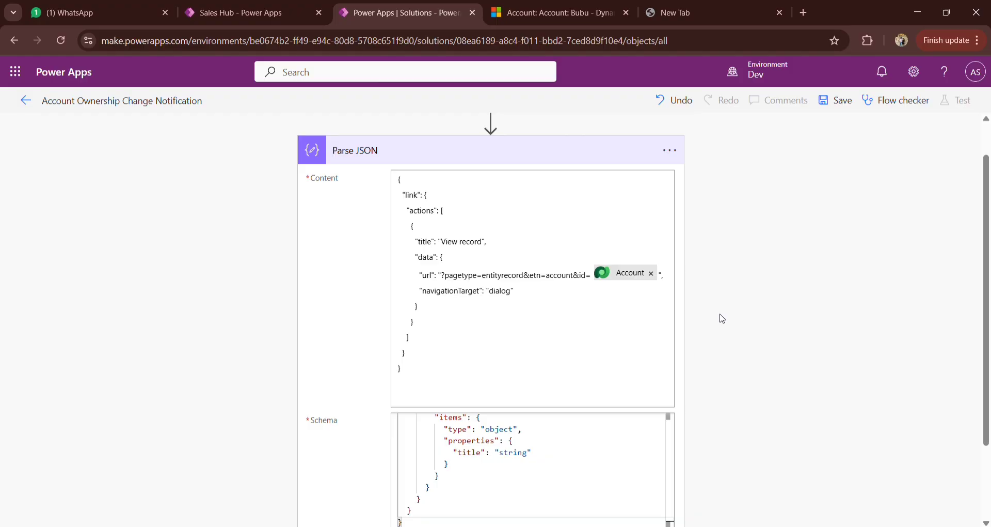
Step: Open the notifications in Dynamics 365 and compare them and the account record with the flow's Parse JSON title, URL and navigation target
{"action": "left_click", "coordinate": [527, 13]}
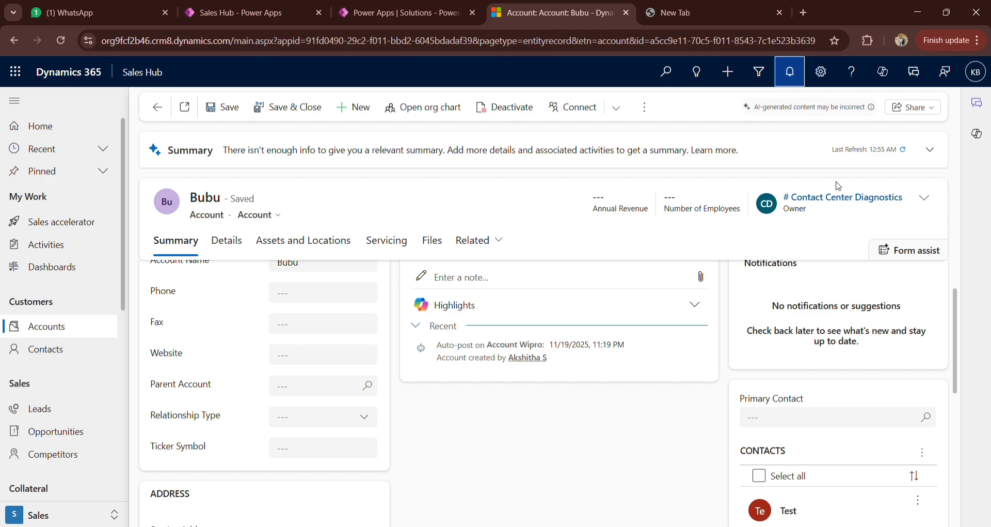
{"action": "left_click", "coordinate": [790, 75]}
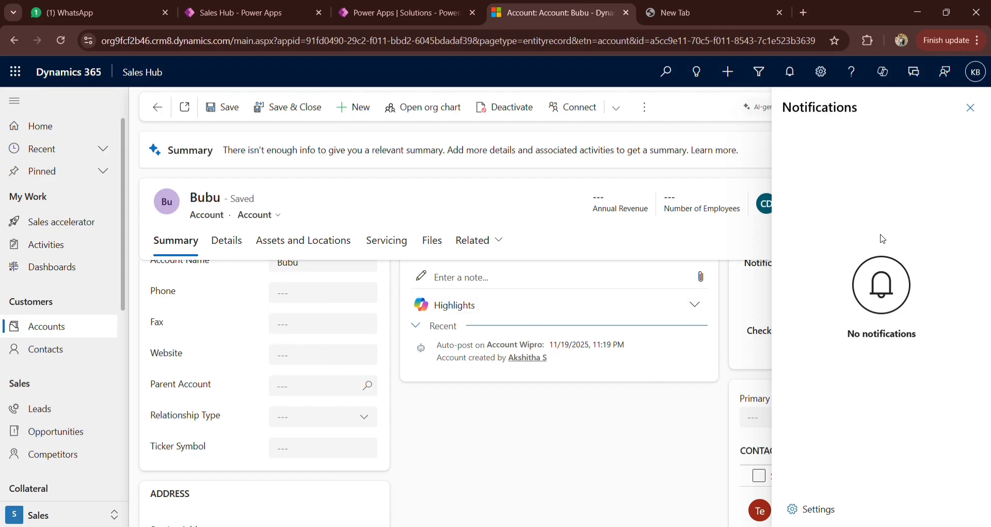
{"action": "left_click", "coordinate": [394, 4]}
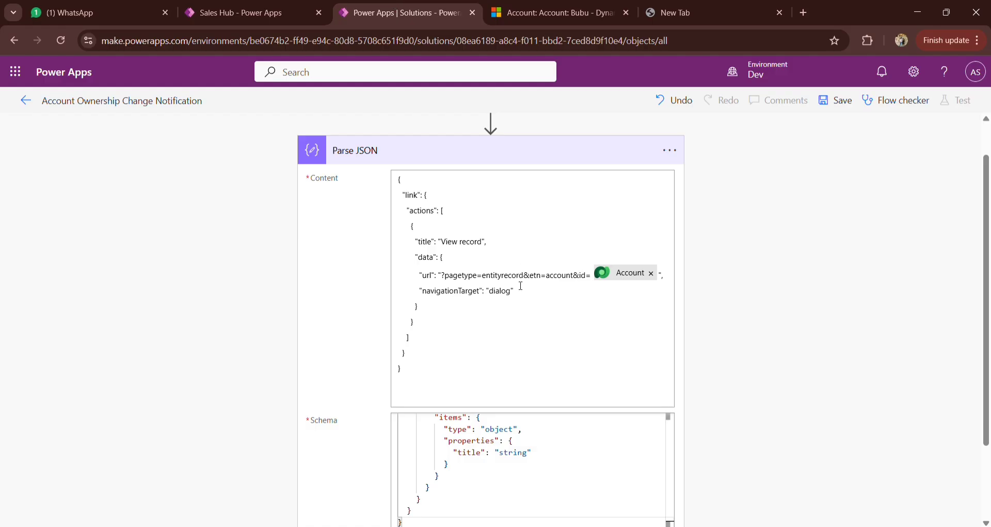
{"action": "left_click", "coordinate": [419, 282]}
{"action": "scroll", "coordinate": [728, 260], "scroll_direction": "up", "scroll_amount": 3}
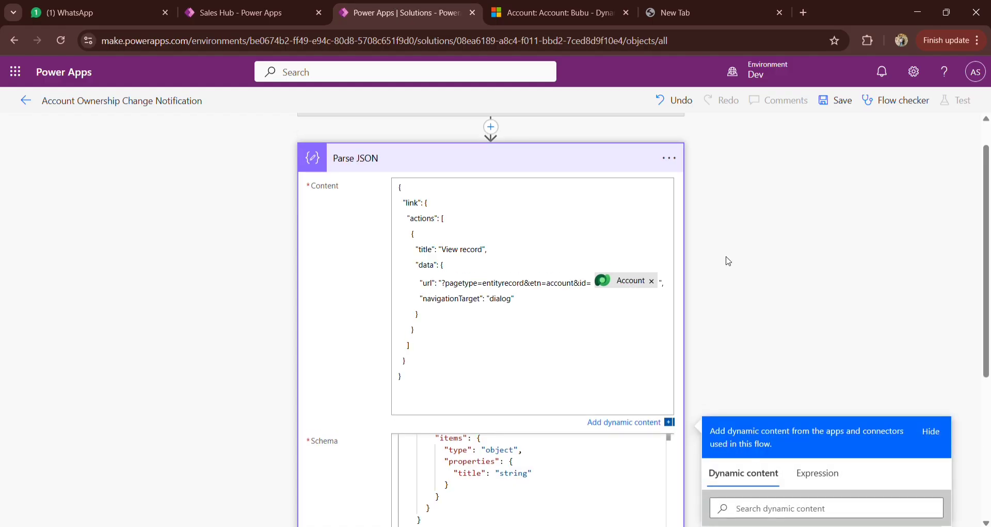
{"action": "left_click", "coordinate": [552, 13]}
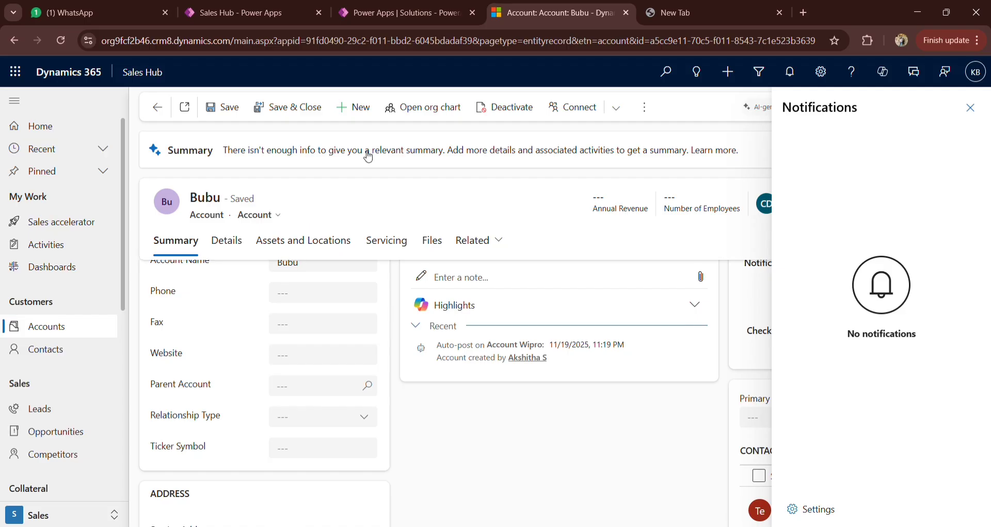
{"action": "left_click", "coordinate": [416, 11]}
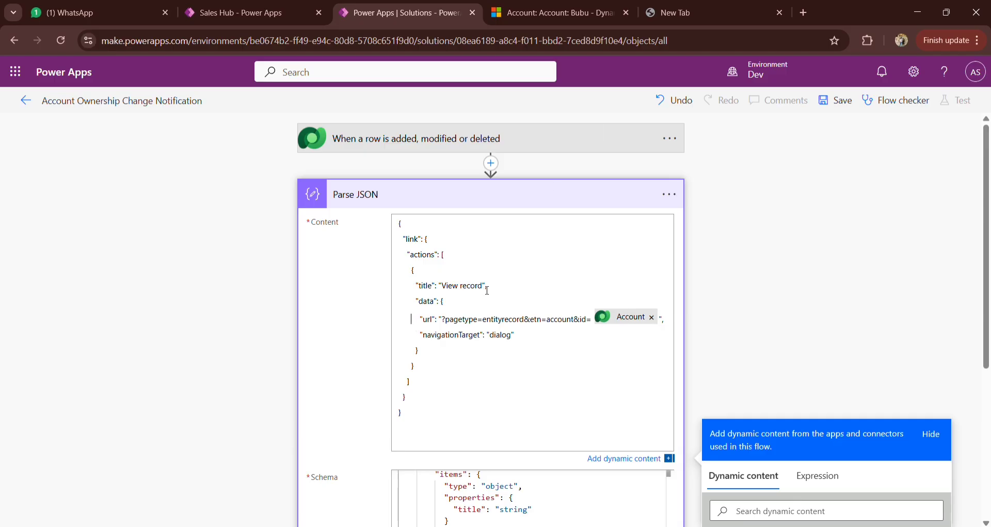
{"action": "left_click", "coordinate": [547, 22]}
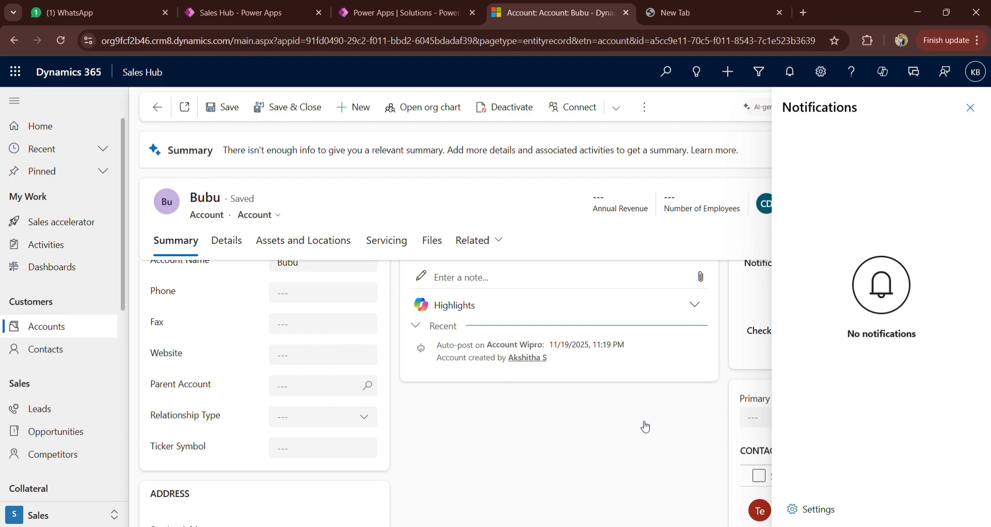
{"action": "left_click", "coordinate": [413, 12]}
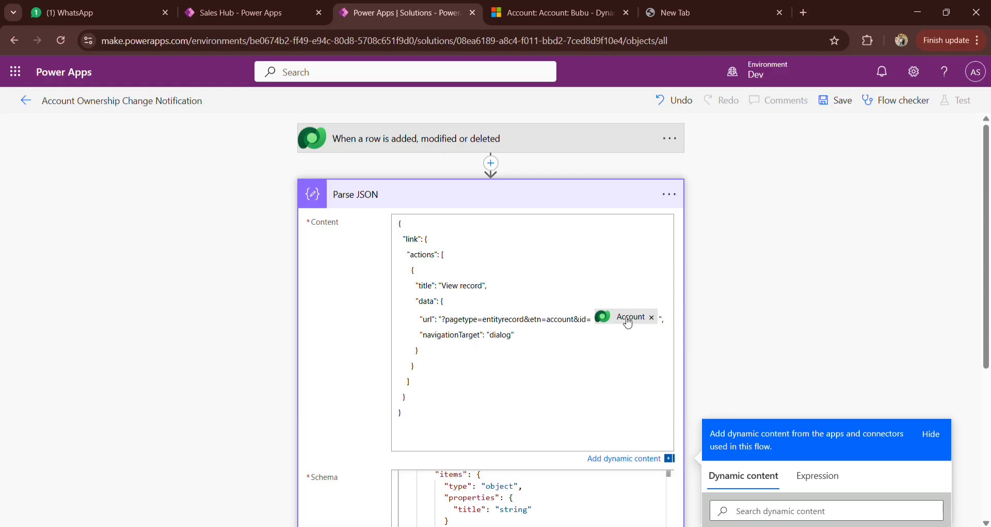
{"action": "left_click", "coordinate": [542, 6]}
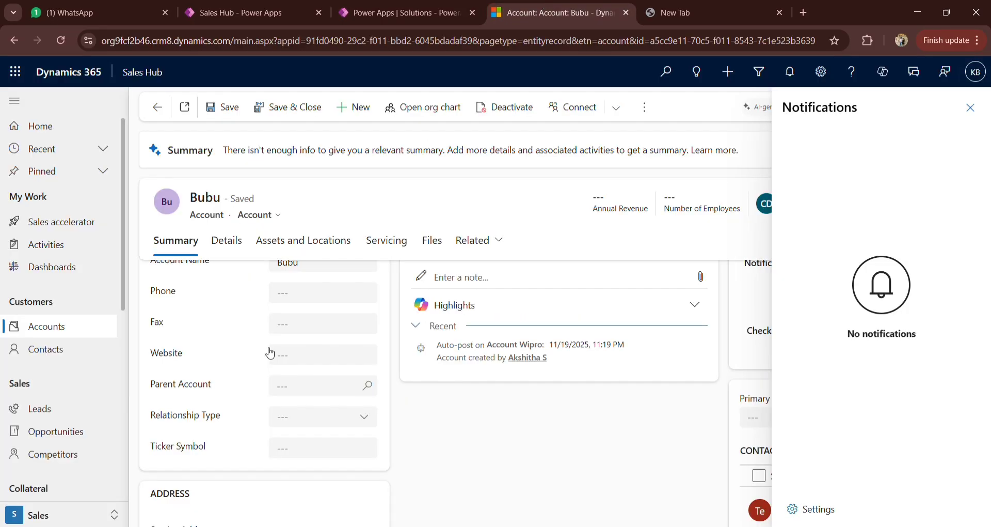
{"action": "left_click", "coordinate": [404, 5]}
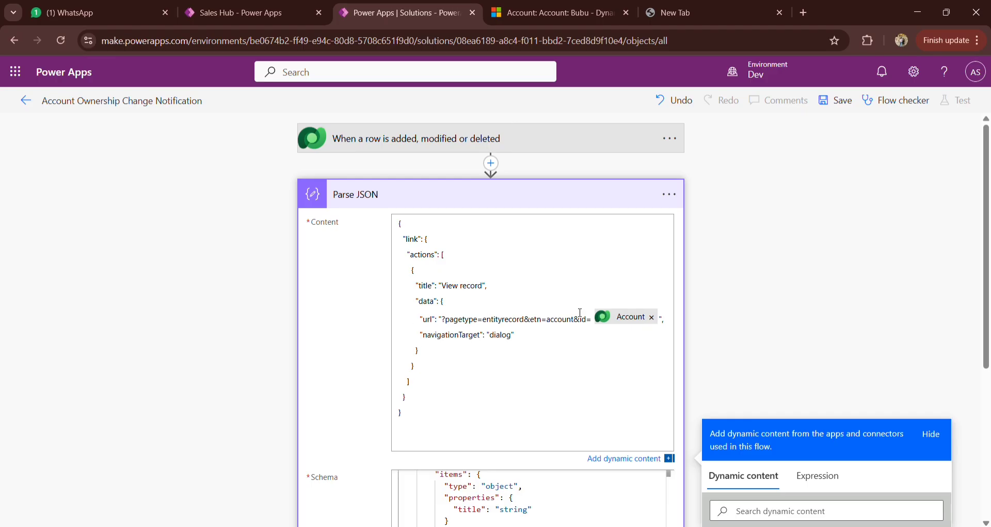
Step: Start a new action after the Parse JSON step in the flow
{"action": "scroll", "coordinate": [581, 312], "scroll_direction": "down", "scroll_amount": 5}
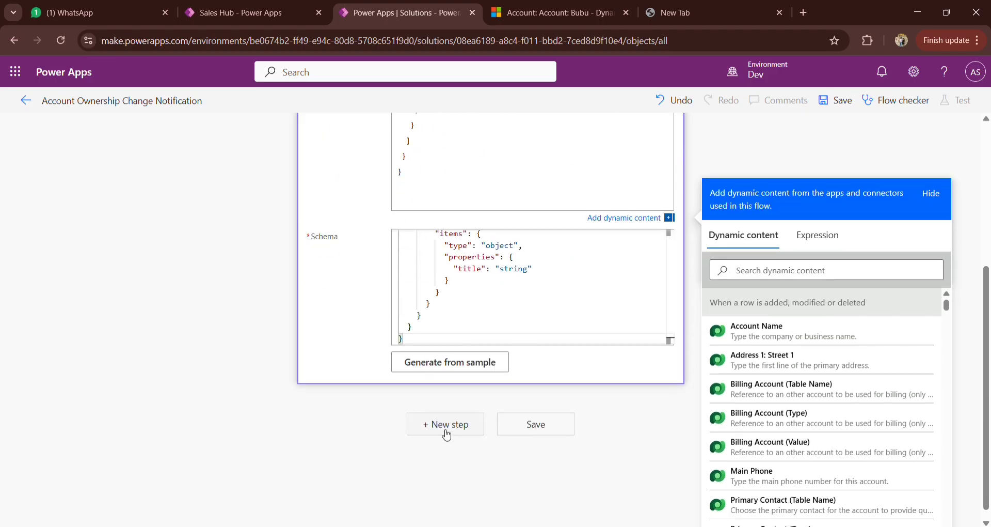
{"action": "left_click", "coordinate": [447, 432]}
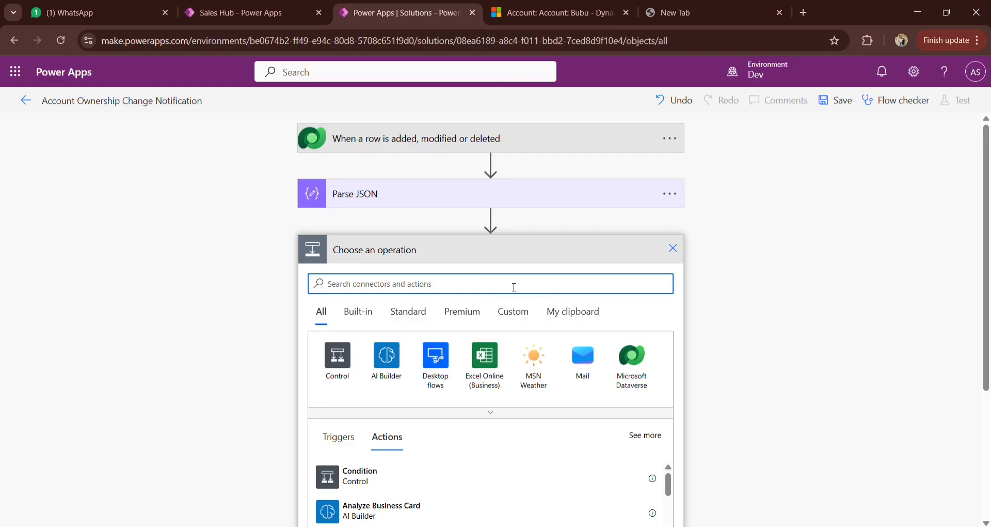
{"action": "type", "text": "get th"}
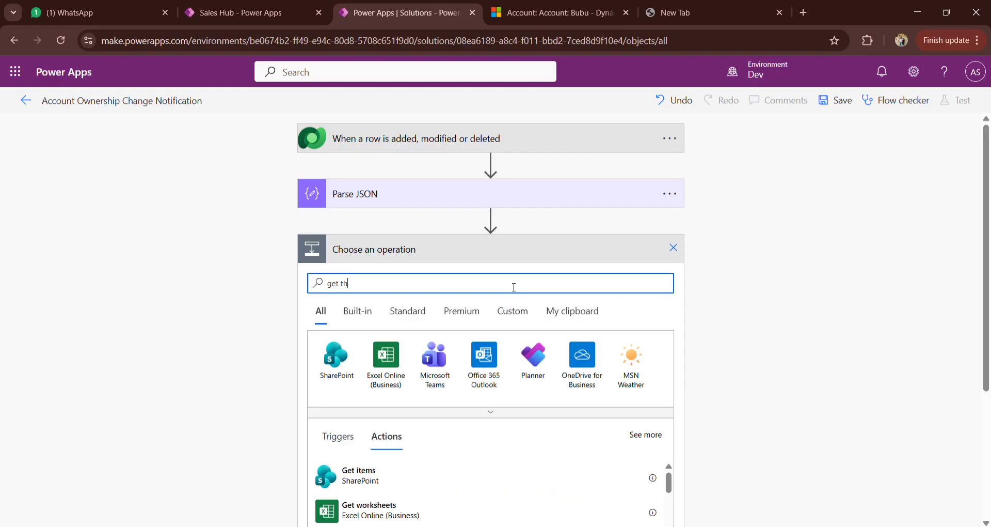
{"action": "key", "text": "BackSpace"}
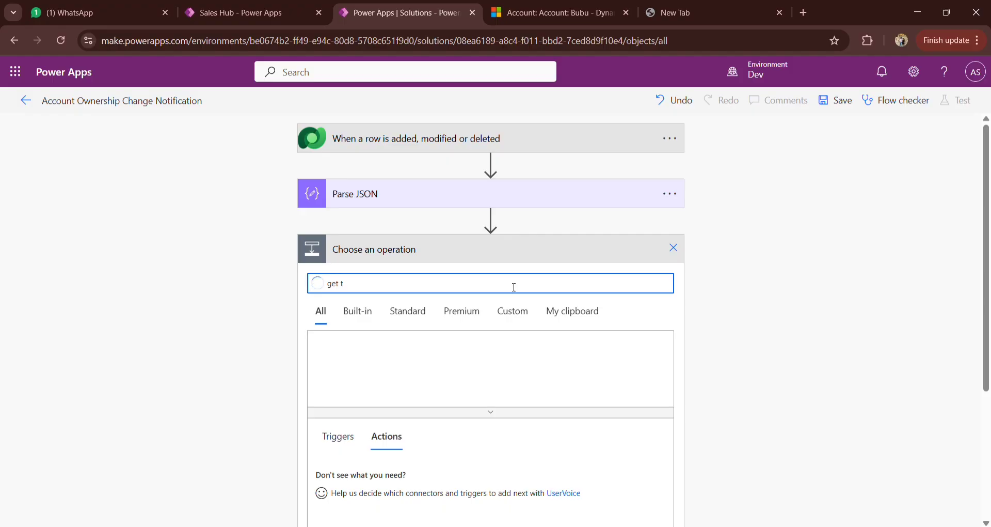
{"action": "key", "text": "BackSpace"}
{"action": "type", "text": "a"}
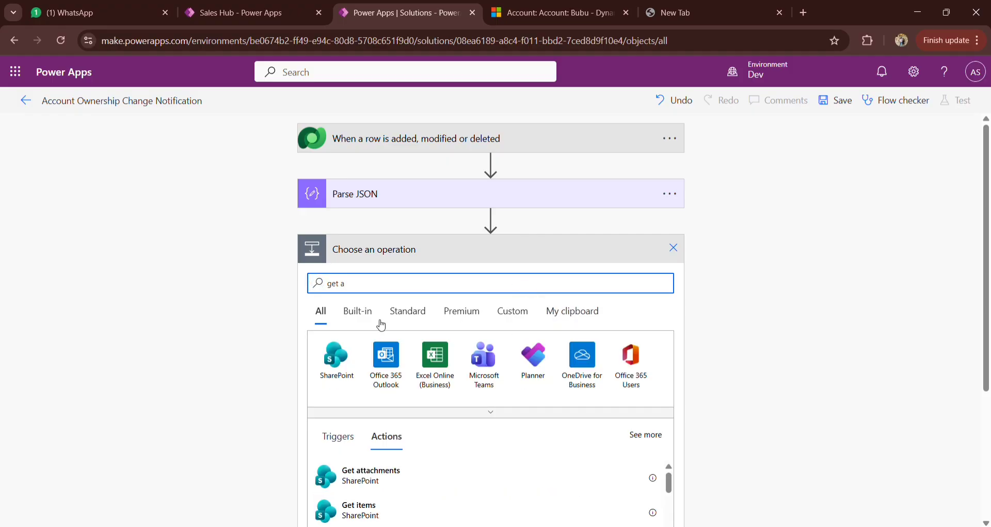
{"action": "key", "text": "BackSpace"}
{"action": "key", "text": "BackSpace"}
{"action": "key", "text": "BackSpace"}
{"action": "key", "text": "BackSpace"}
{"action": "key", "text": "BackSpace"}
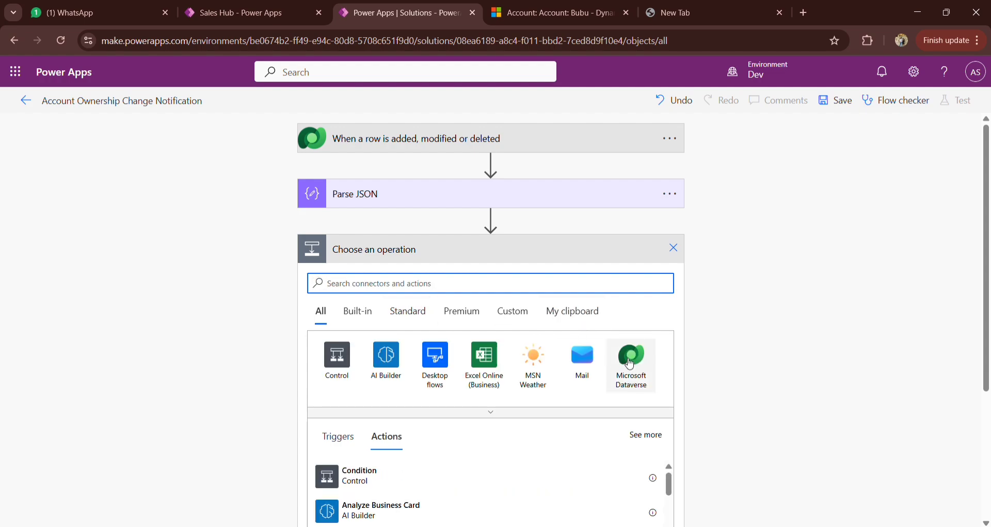
Step: Add the Microsoft Dataverse "Get a row by ID" action to the new flow step
{"action": "left_click", "coordinate": [630, 363]}
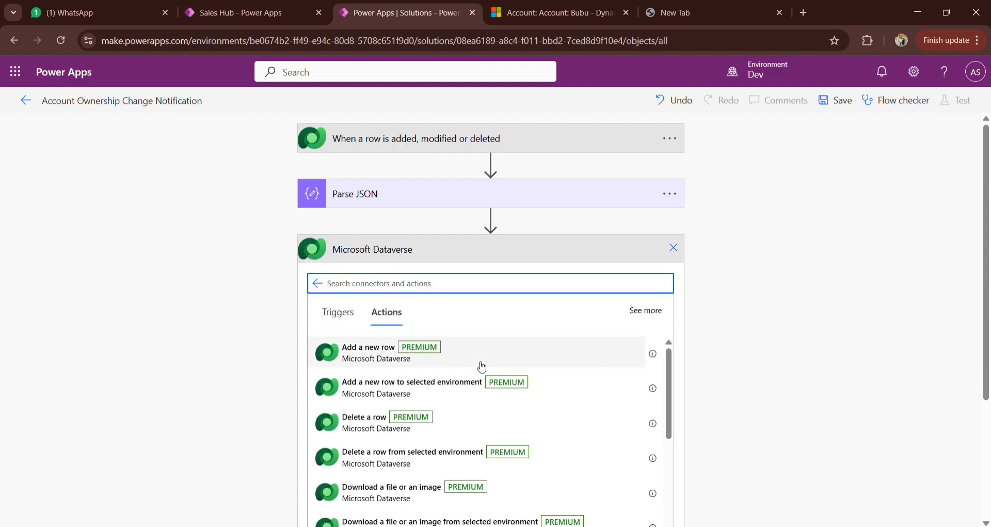
{"action": "scroll", "coordinate": [443, 461], "scroll_direction": "down", "scroll_amount": 3}
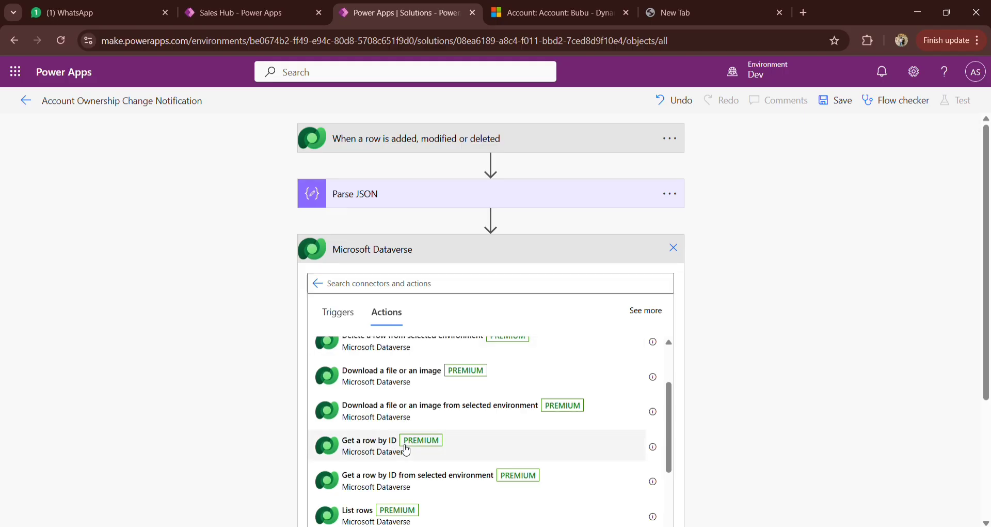
{"action": "left_click", "coordinate": [406, 450]}
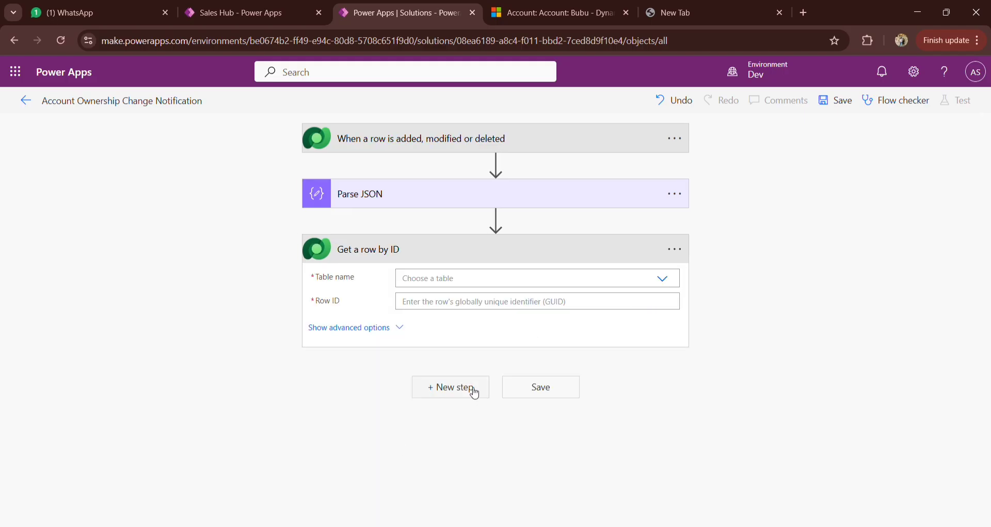
Step: Rename the "Get a row by ID" action to "Get the Owner"
{"action": "left_click", "coordinate": [676, 251]}
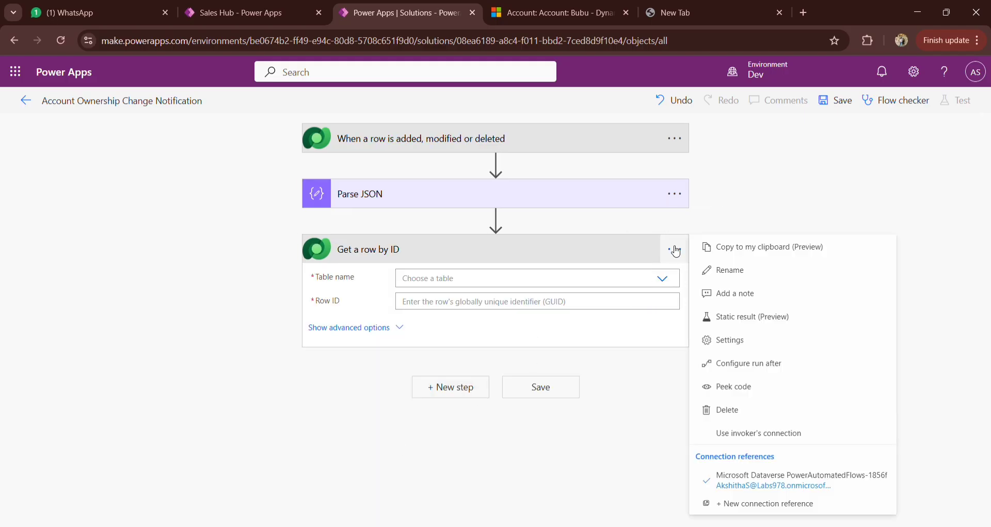
{"action": "left_click", "coordinate": [739, 281]}
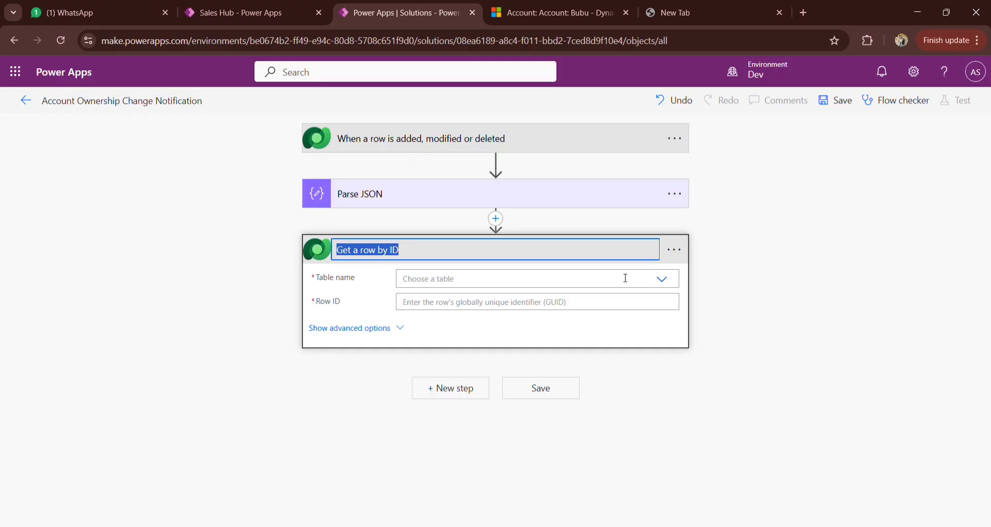
{"action": "type", "text": "G"}
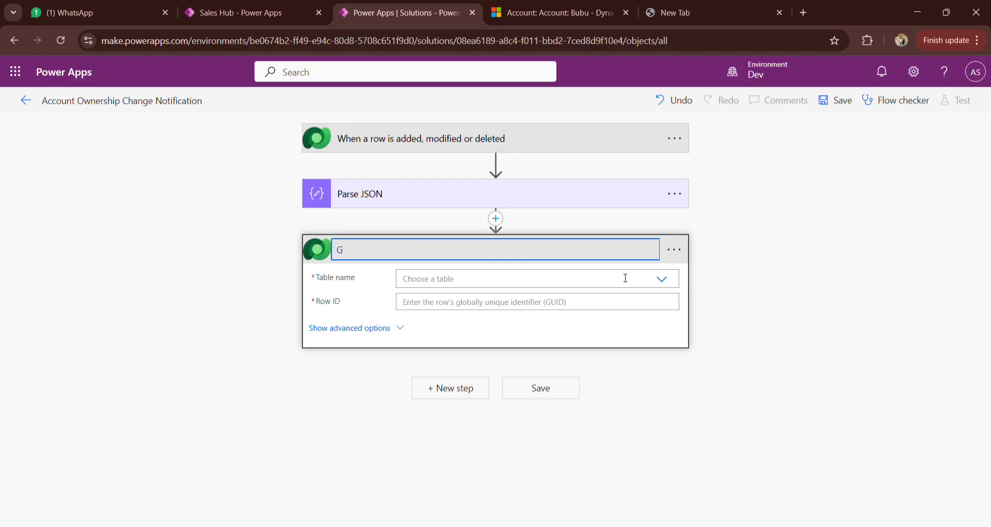
{"action": "type", "text": "et the Owner"}
{"action": "key", "text": "Return"}
Step: Set the table name of the Get the Owner action to Users
{"action": "left_click", "coordinate": [529, 286]}
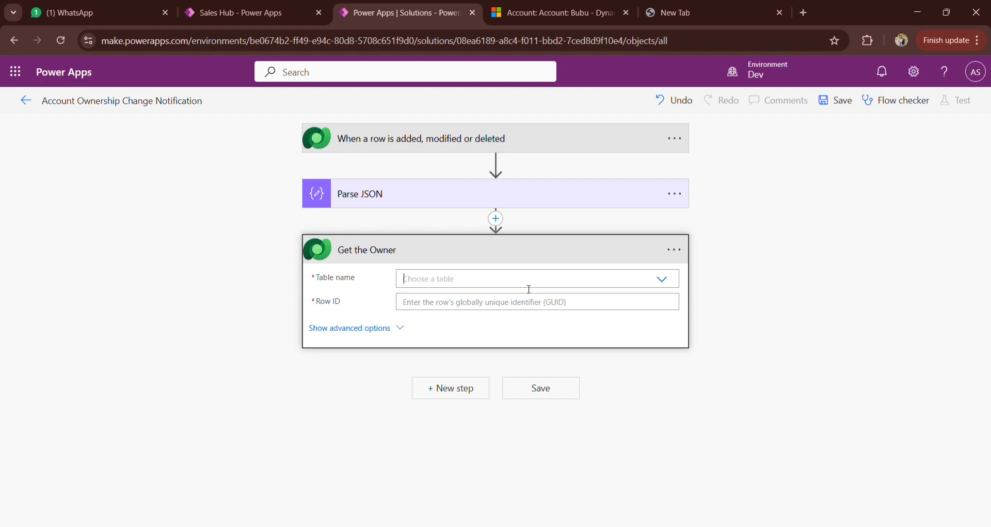
{"action": "type", "text": "user"}
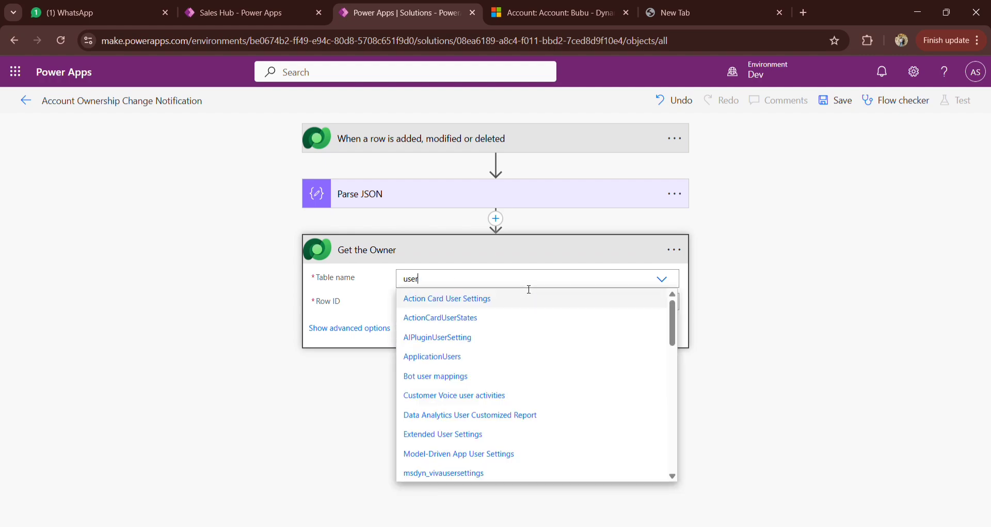
{"action": "type", "text": "s"}
{"action": "left_click", "coordinate": [412, 375]}
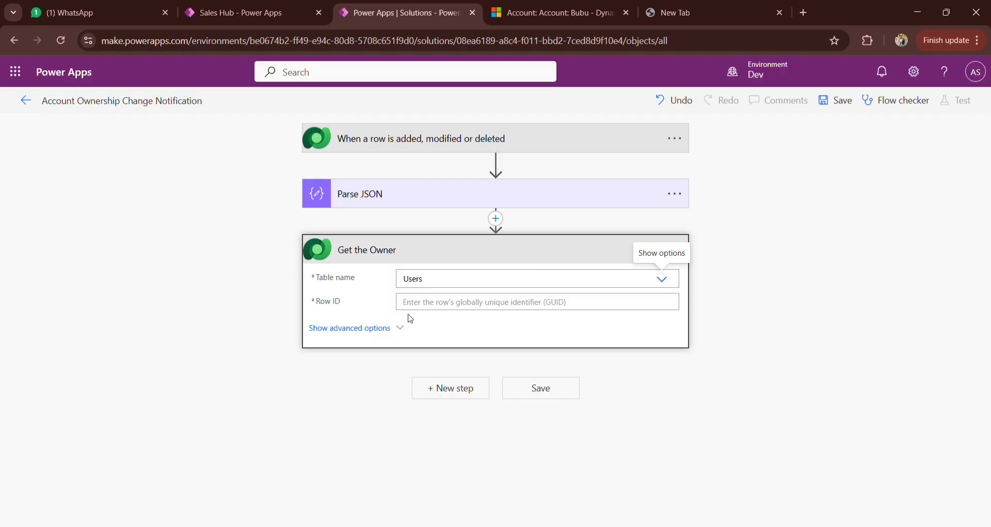
Step: Set Get the Owner's Row ID to the trigger's Owner (Value), found by searching dynamic content for "owner", and start a new action after it
{"action": "left_click", "coordinate": [427, 306]}
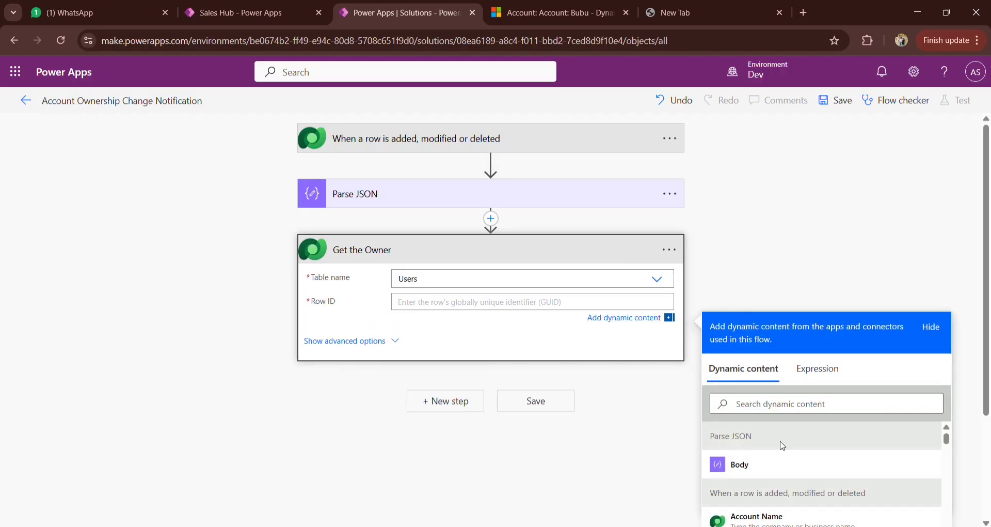
{"action": "scroll", "coordinate": [780, 450], "scroll_direction": "down", "scroll_amount": 1}
{"action": "scroll", "coordinate": [799, 459], "scroll_direction": "down", "scroll_amount": 2}
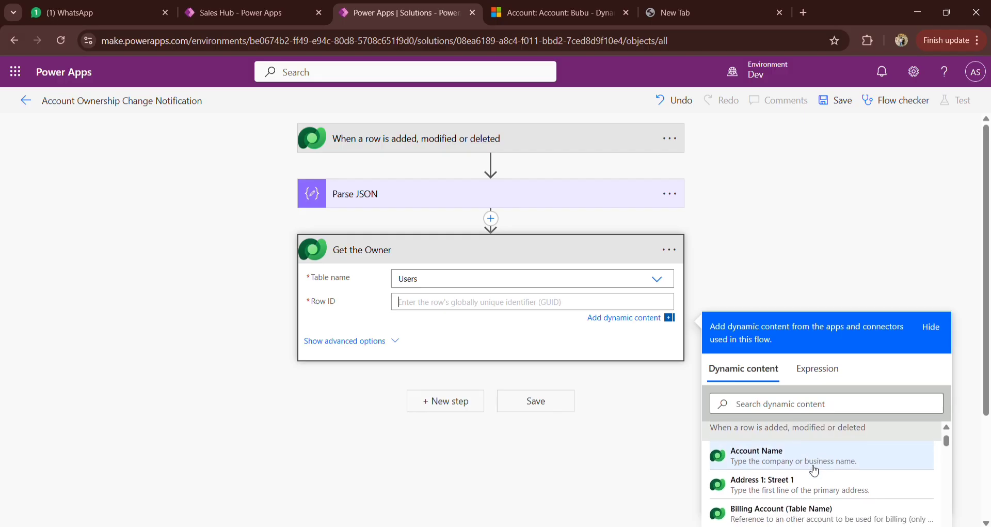
{"action": "left_click", "coordinate": [803, 408]}
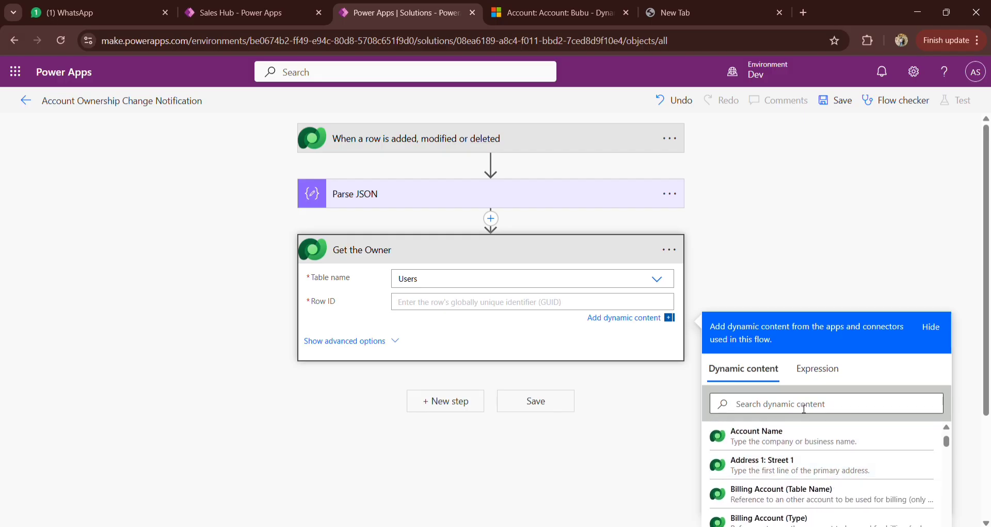
{"action": "type", "text": "owner"}
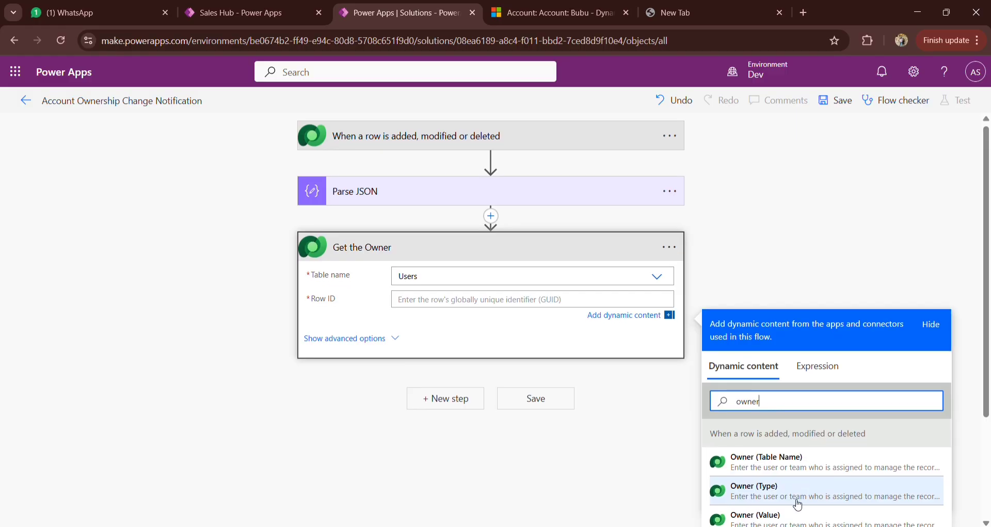
{"action": "scroll", "coordinate": [798, 505], "scroll_direction": "down", "scroll_amount": 1}
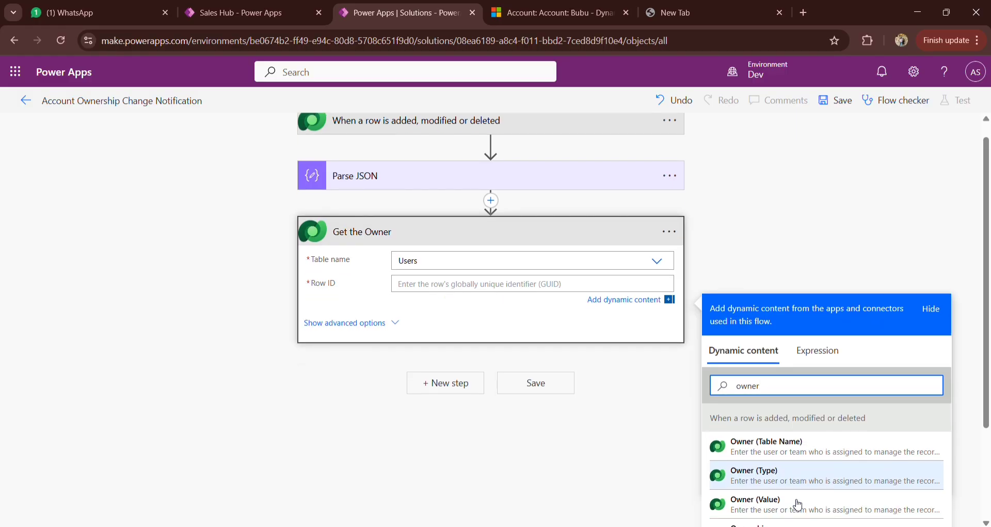
{"action": "left_click", "coordinate": [784, 509]}
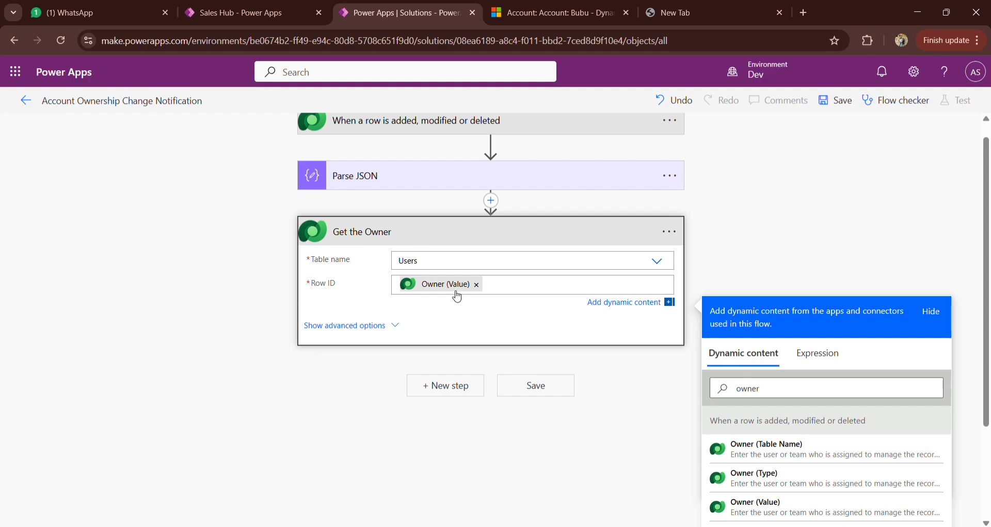
{"action": "scroll", "coordinate": [769, 214], "scroll_direction": "up", "scroll_amount": 1}
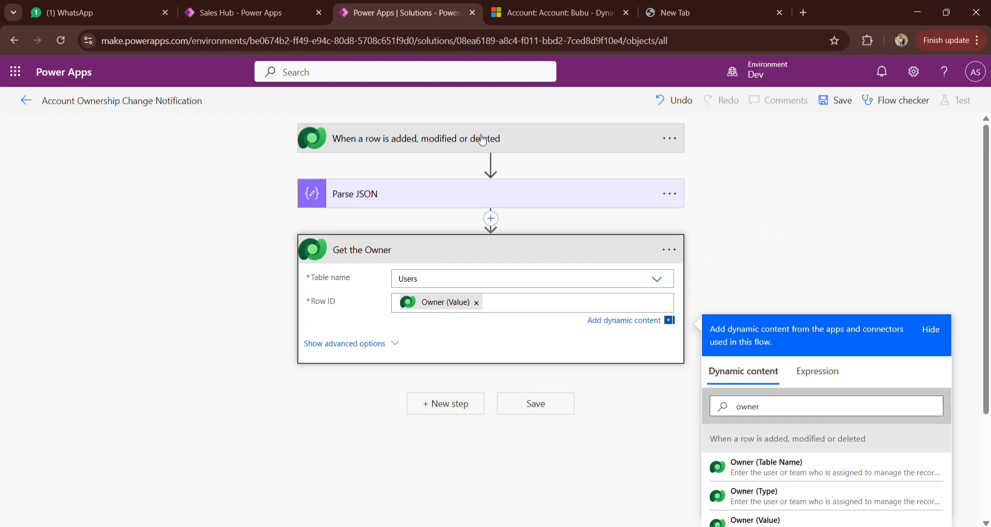
{"action": "left_click", "coordinate": [384, 262]}
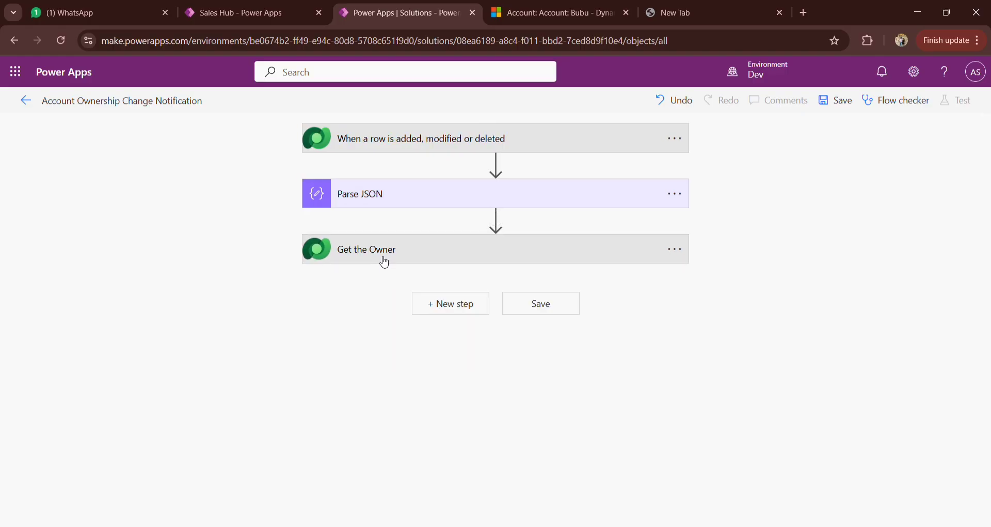
{"action": "left_click", "coordinate": [454, 310]}
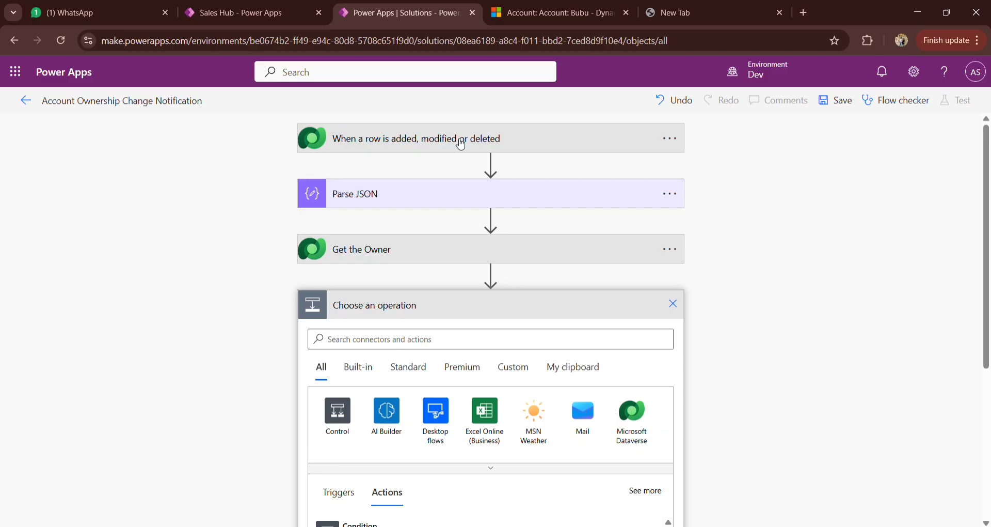
Step: Show the advanced options of the "When a row is added, modified or deleted" trigger and review its Run as choices
{"action": "left_click", "coordinate": [460, 140]}
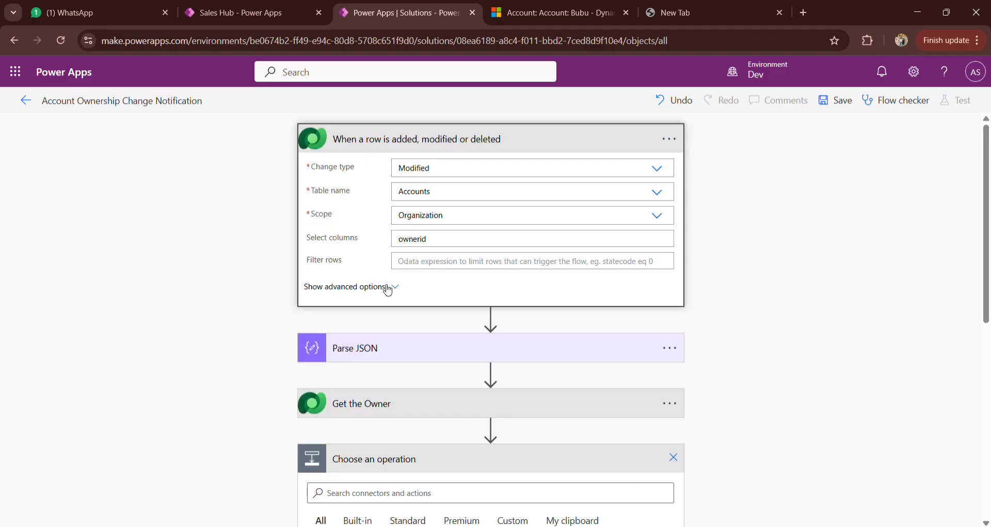
{"action": "left_click", "coordinate": [389, 286]}
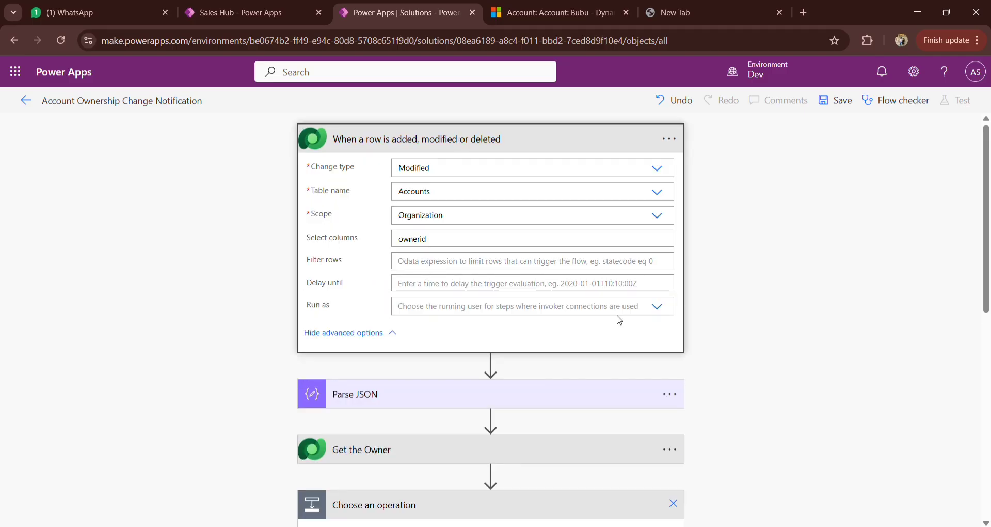
{"action": "left_click", "coordinate": [658, 308]}
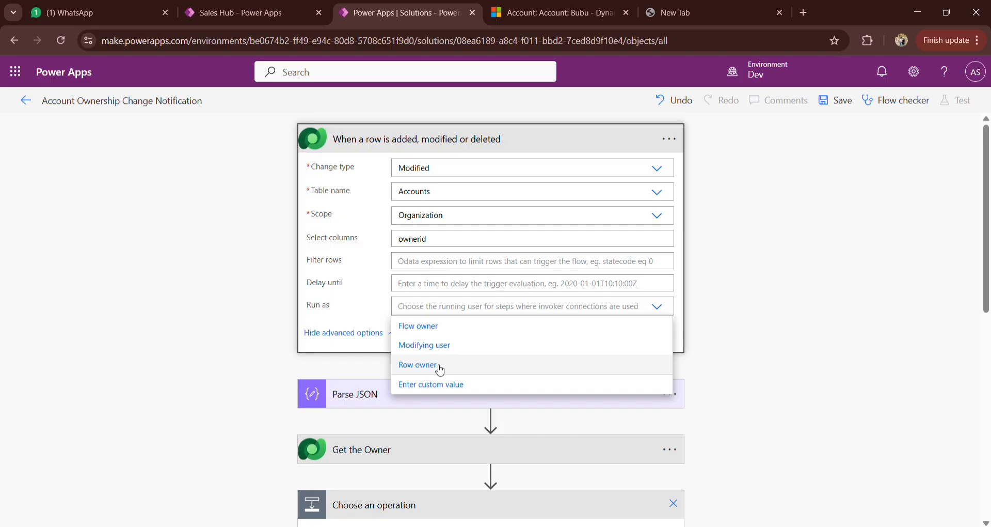
{"action": "left_click", "coordinate": [862, 234]}
Step: Switch to the account record in Dynamics 365, close the notifications pane and examine the record's owner
{"action": "left_click", "coordinate": [552, 13]}
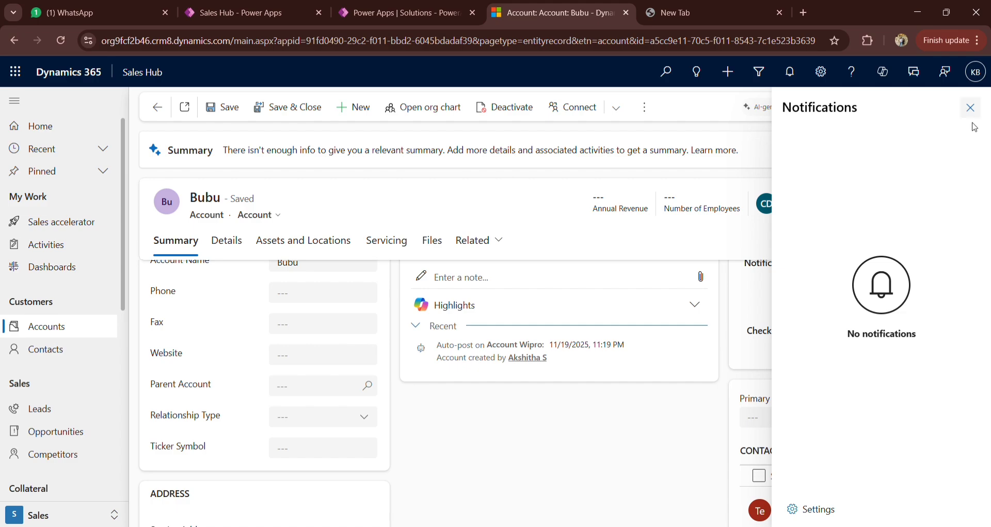
{"action": "left_click", "coordinate": [422, 5]}
{"action": "left_click", "coordinate": [553, 13]}
{"action": "left_click", "coordinate": [966, 108]}
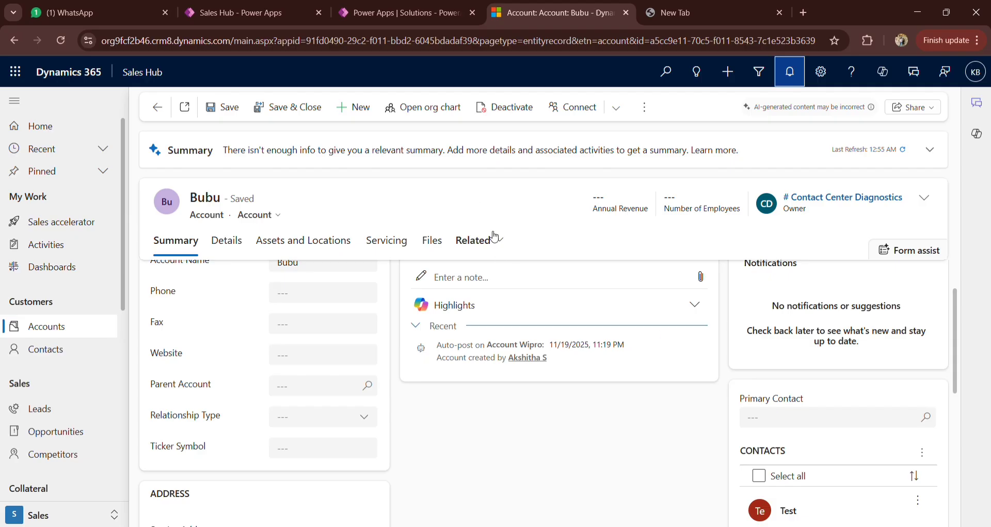
Step: Return to the flow in Power Apps and set the trigger's Run as option to Modifying user
{"action": "left_click", "coordinate": [407, 12]}
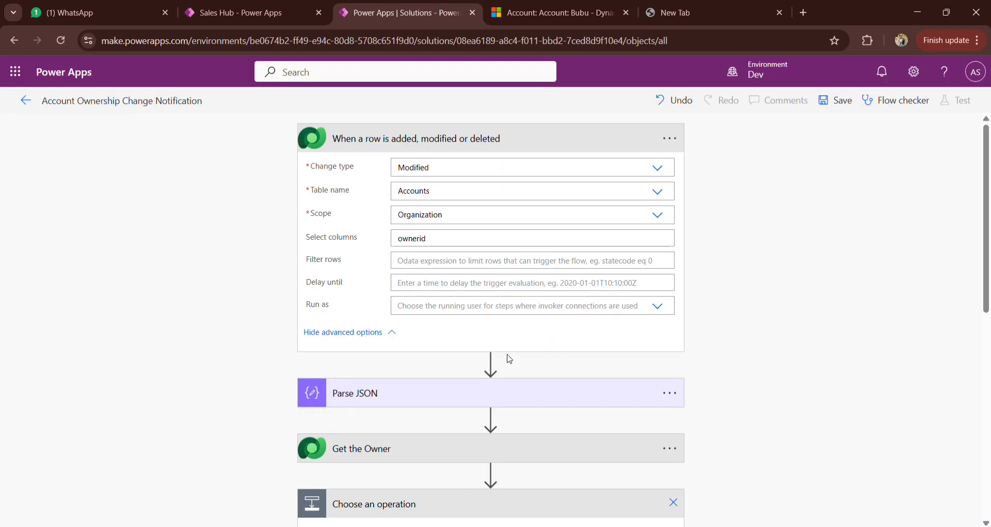
{"action": "left_click", "coordinate": [657, 305]}
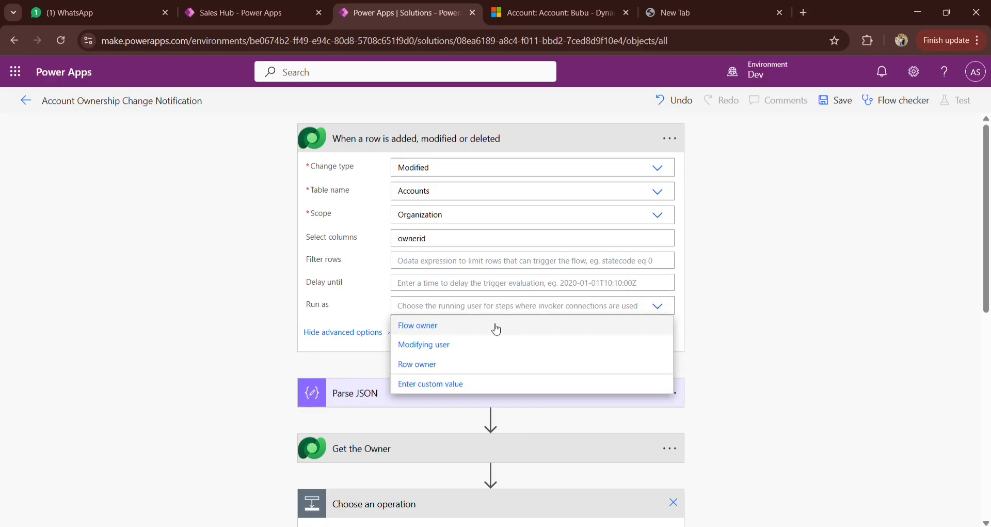
{"action": "left_click", "coordinate": [760, 237]}
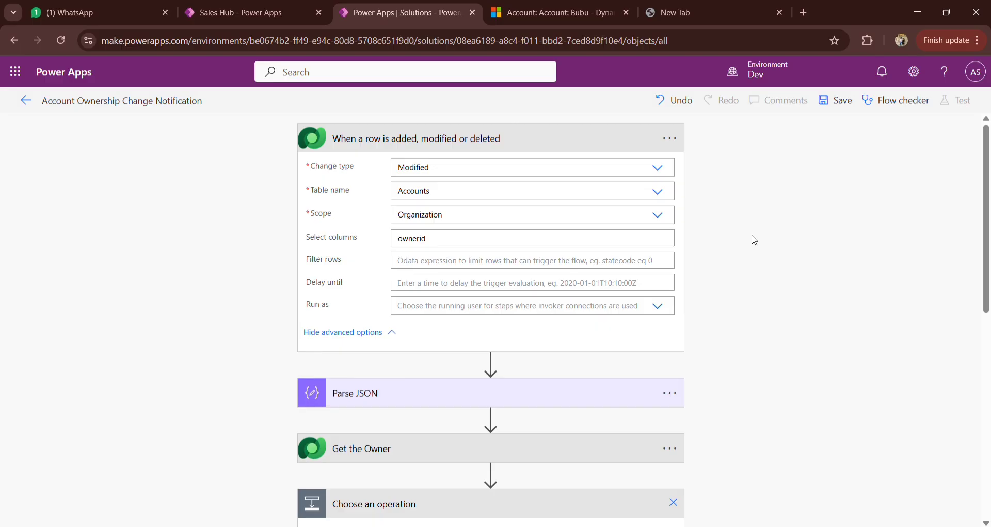
{"action": "left_click", "coordinate": [657, 305]}
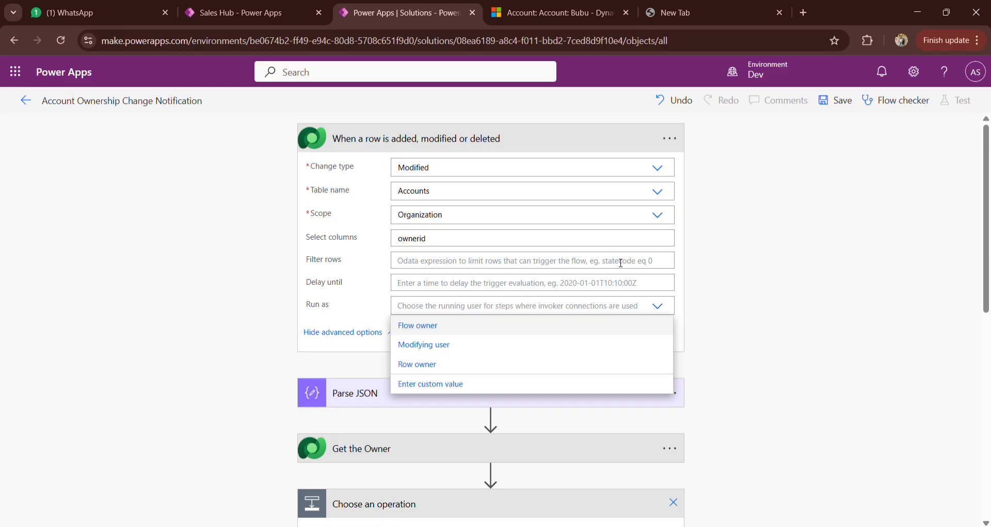
{"action": "left_click", "coordinate": [558, 7]}
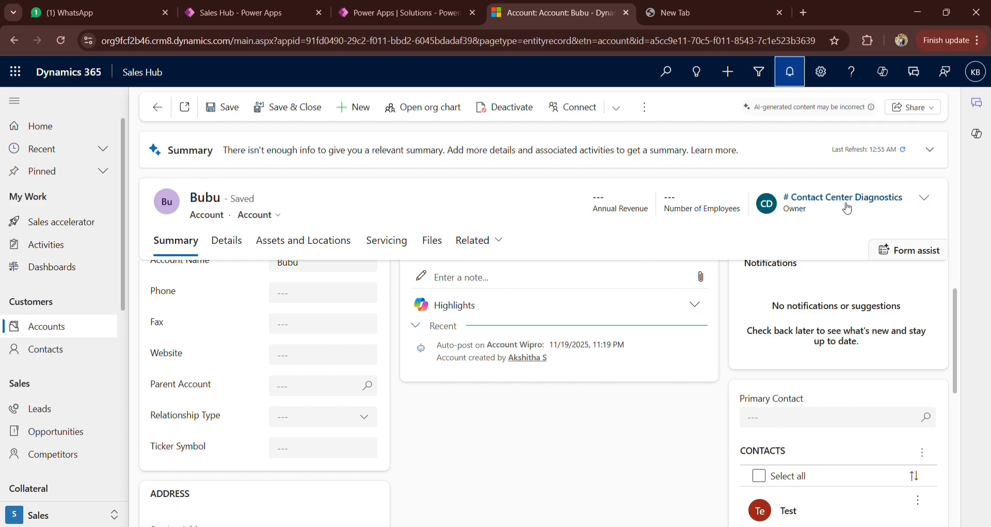
{"action": "left_click", "coordinate": [388, 12]}
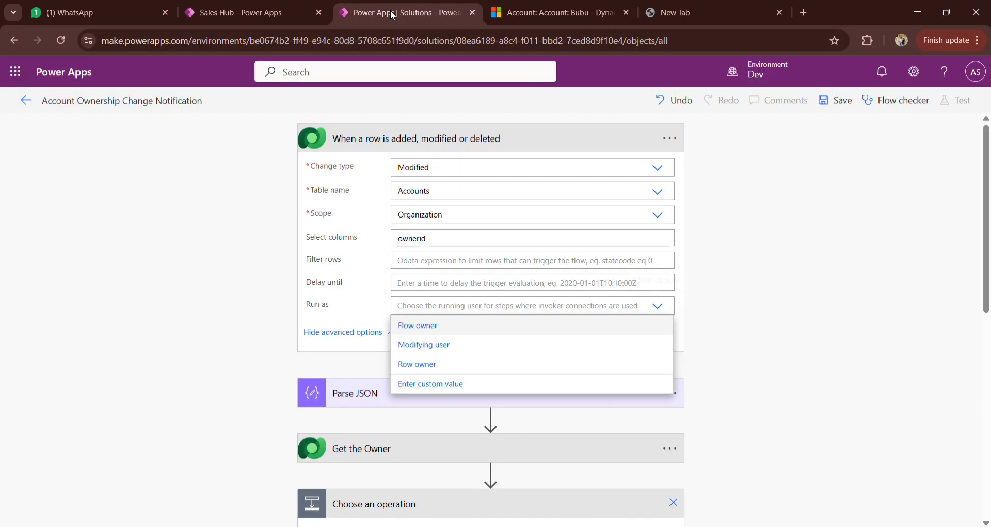
{"action": "left_click", "coordinate": [450, 346]}
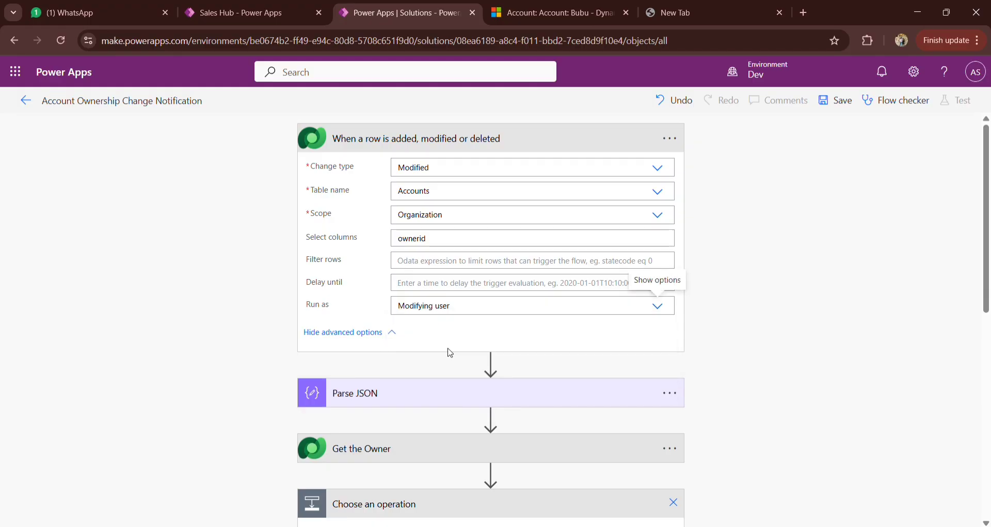
Step: View the notifications pane on the Dynamics 365 account record, then recheck the trigger's Run as choices in Power Apps, keeping Modifying user
{"action": "left_click", "coordinate": [560, 15]}
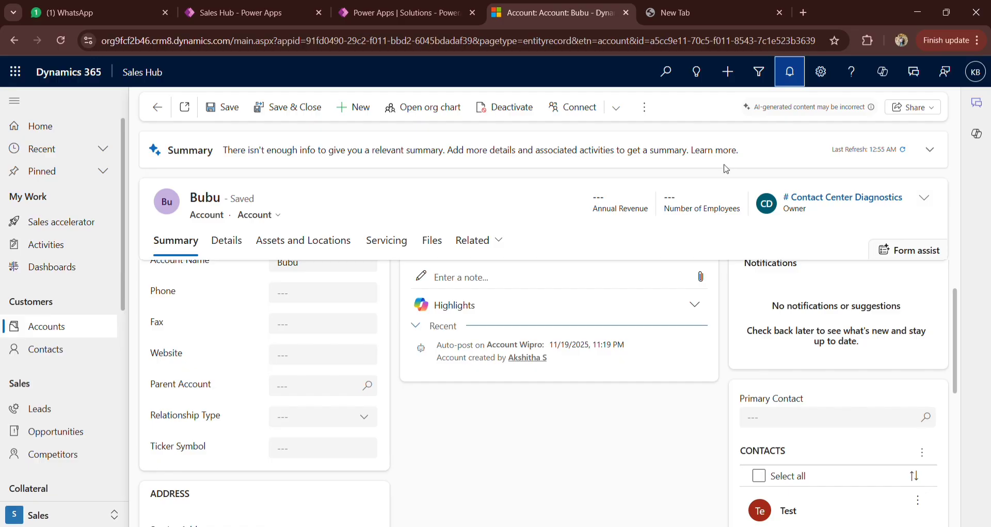
{"action": "left_click", "coordinate": [790, 72]}
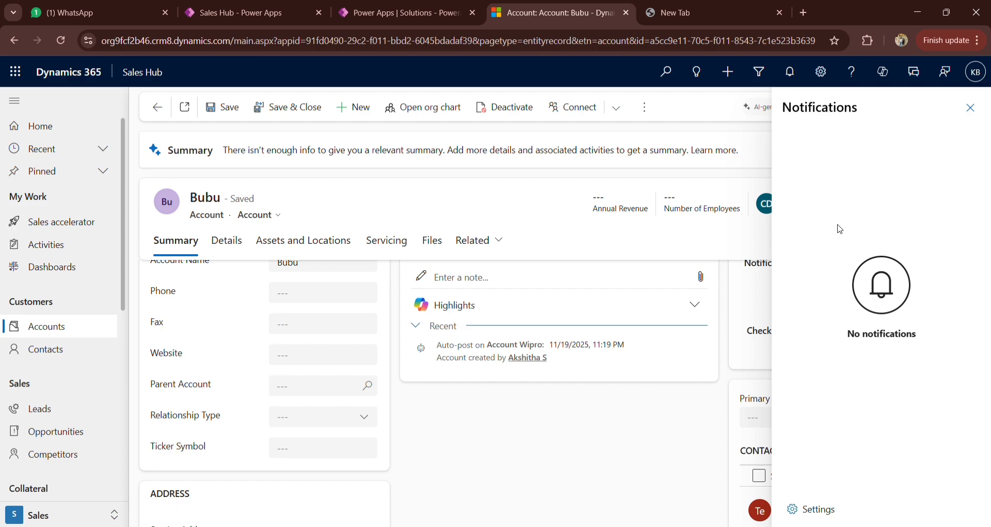
{"action": "left_click", "coordinate": [393, 14]}
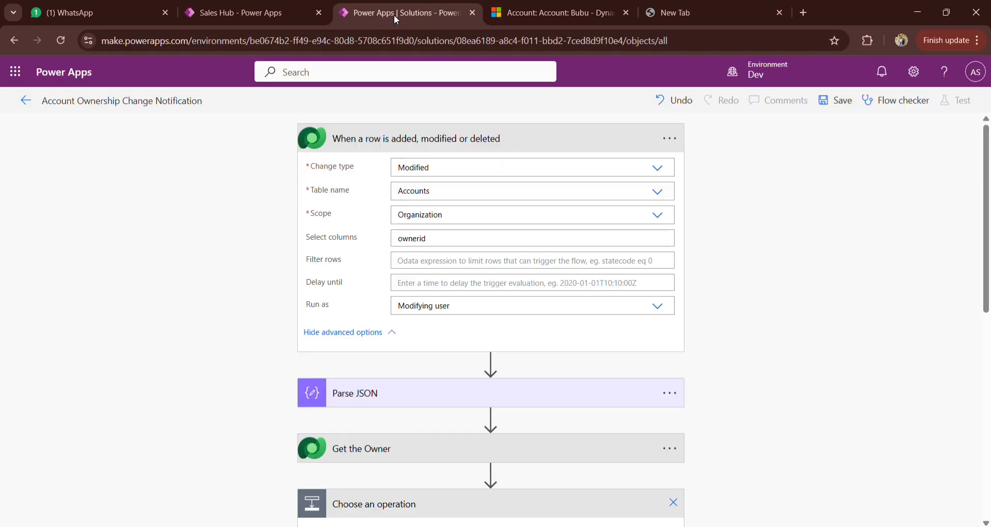
{"action": "left_click", "coordinate": [656, 307]}
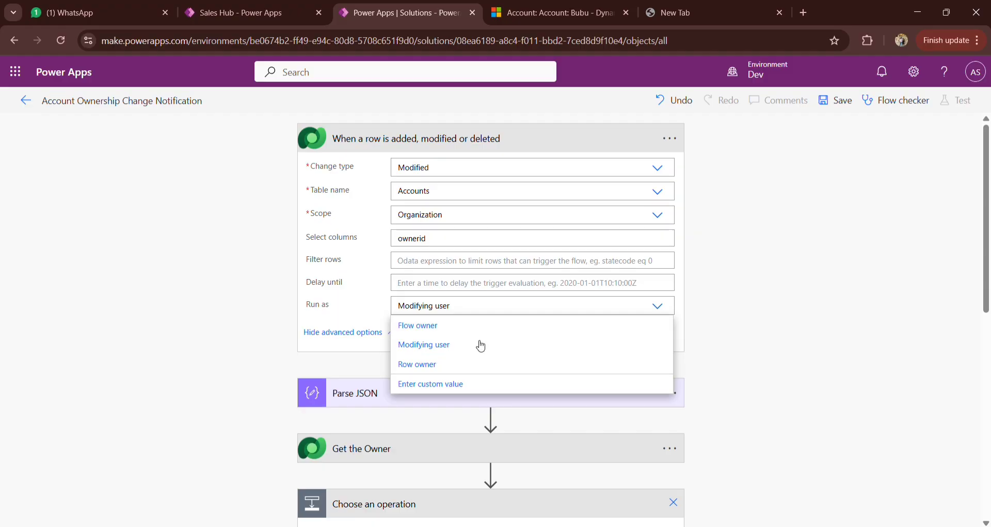
{"action": "left_click", "coordinate": [463, 350]}
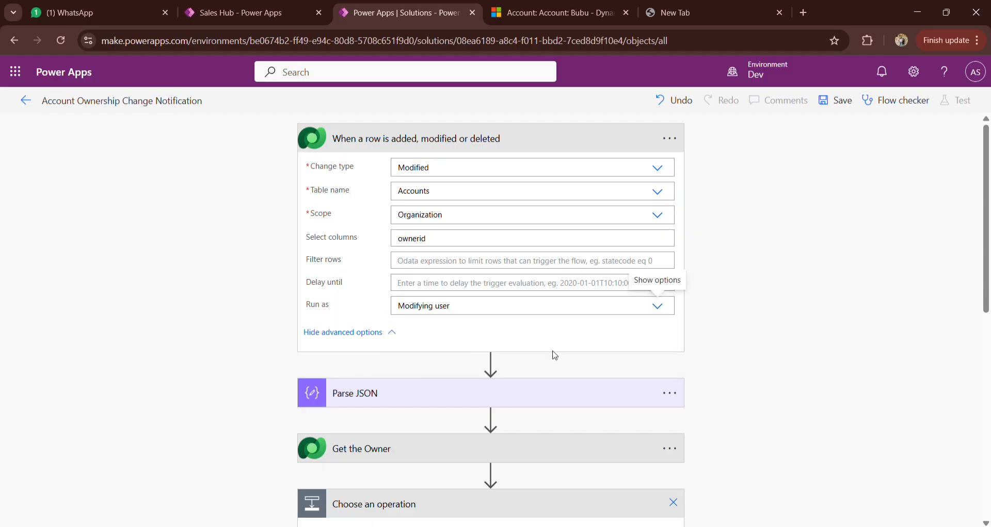
Step: Add a Microsoft Dataverse "Get a row by ID" action after Get the Owner
{"action": "scroll", "coordinate": [619, 361], "scroll_direction": "down", "scroll_amount": 5}
{"action": "left_click", "coordinate": [432, 310]}
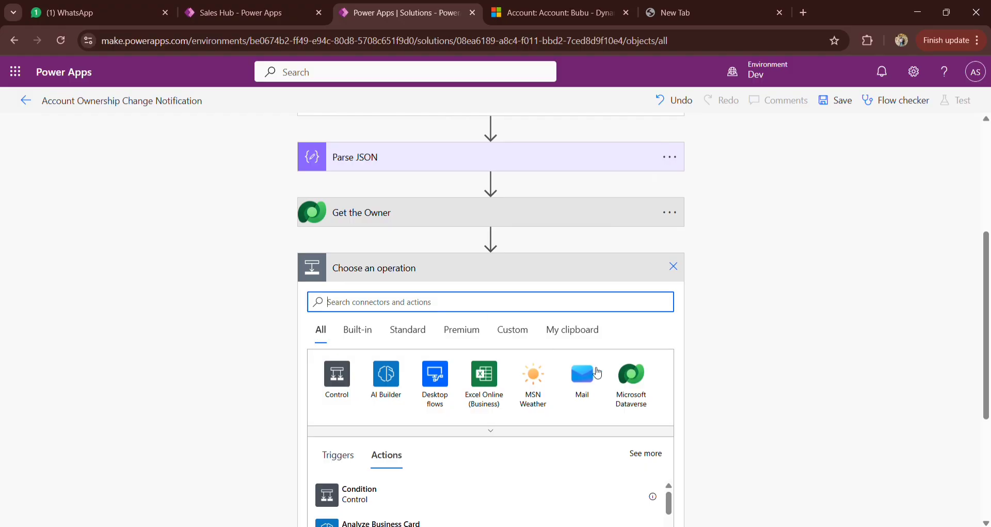
{"action": "left_click", "coordinate": [639, 380]}
{"action": "scroll", "coordinate": [645, 382], "scroll_direction": "down", "scroll_amount": 1}
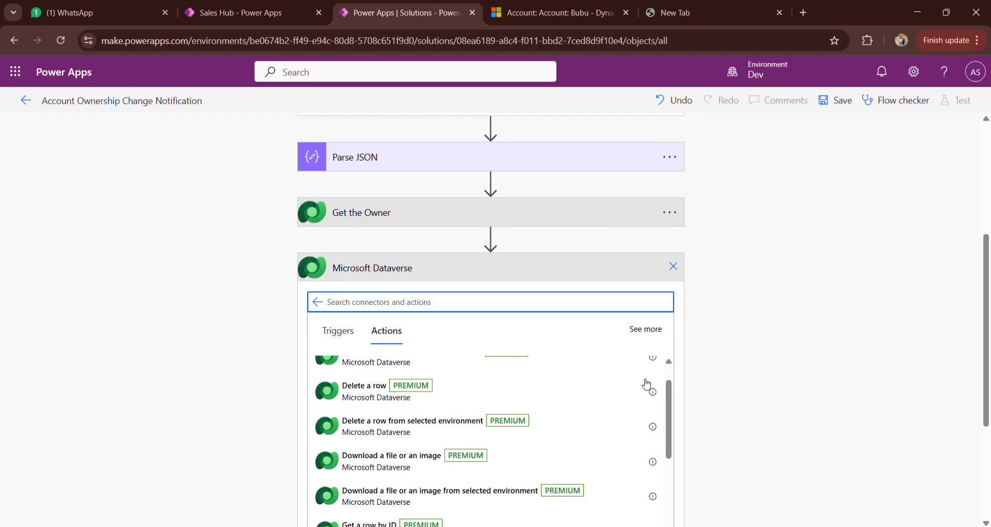
{"action": "scroll", "coordinate": [481, 458], "scroll_direction": "down", "scroll_amount": 1}
{"action": "scroll", "coordinate": [481, 458], "scroll_direction": "down", "scroll_amount": 1}
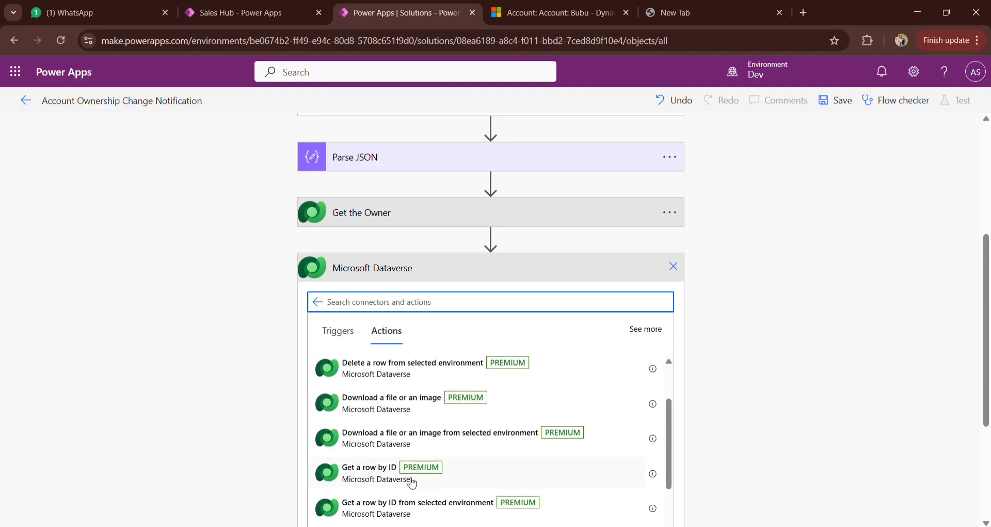
{"action": "left_click", "coordinate": [412, 483]}
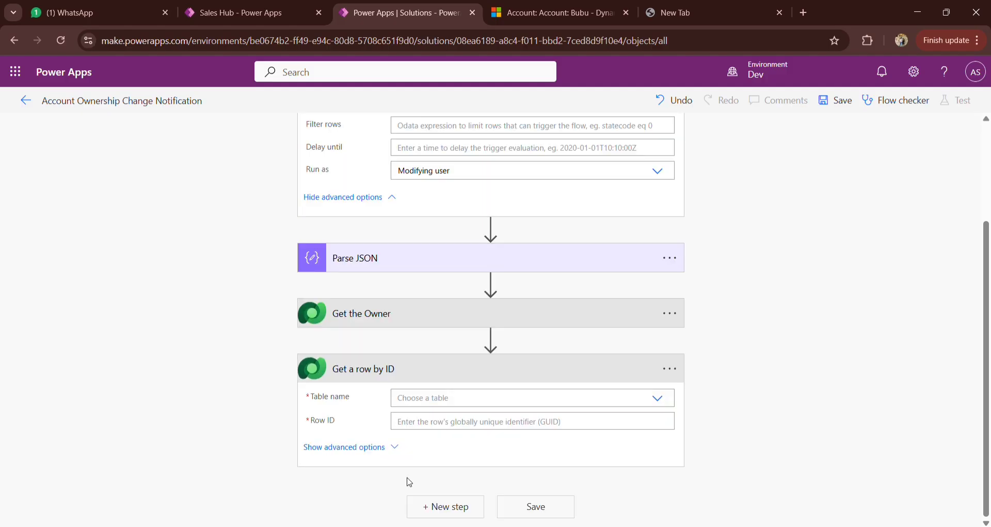
Step: Set the new action's table name to Users and its Row ID to triggerOutputs()?['body/RunAsSystemUserId']
{"action": "left_click", "coordinate": [452, 403]}
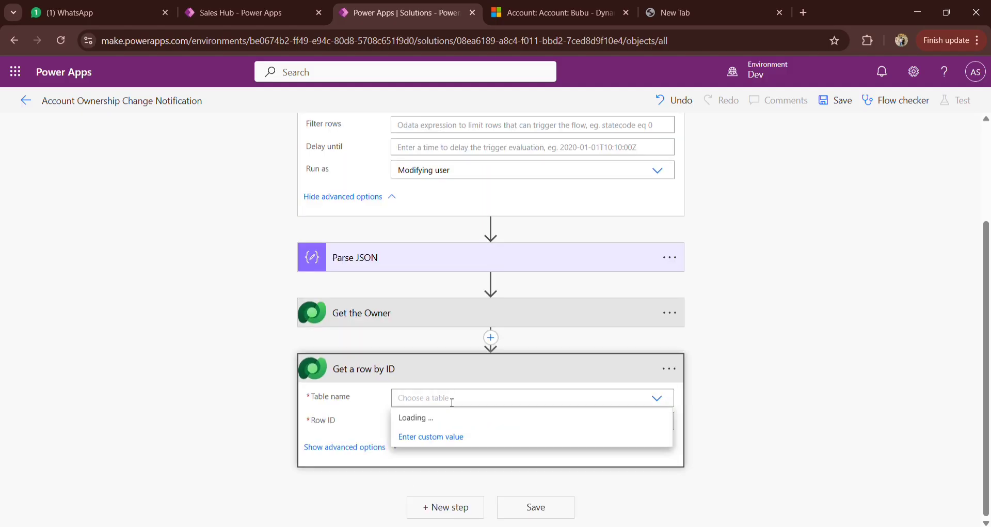
{"action": "type", "text": "Users"}
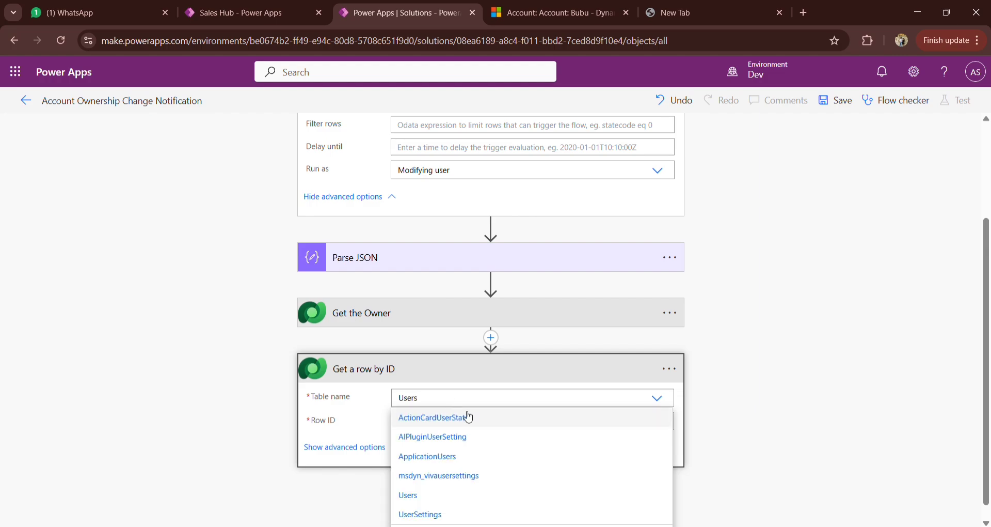
{"action": "left_click", "coordinate": [434, 496]}
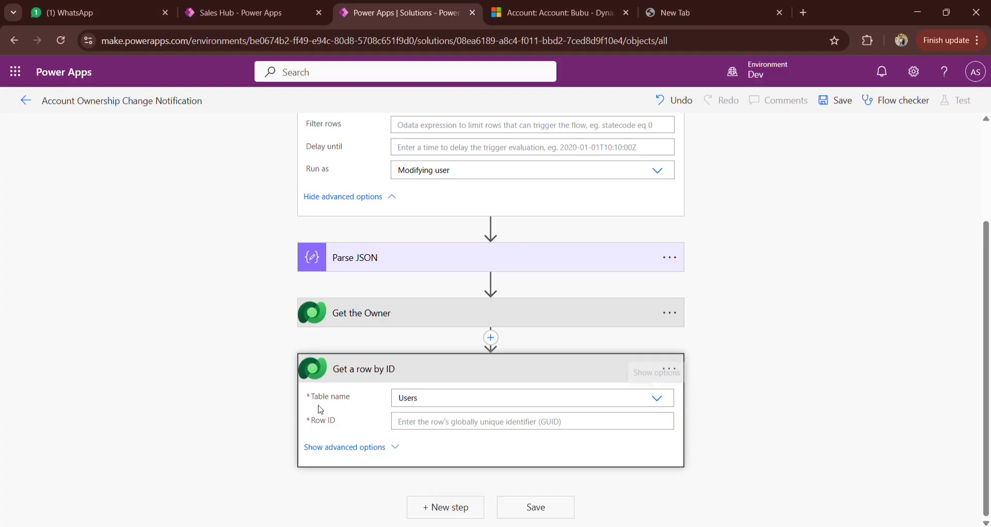
{"action": "left_click", "coordinate": [419, 419]}
{"action": "type", "text": "triggerOutputs()?['body/RunAsSystemUserId']"}
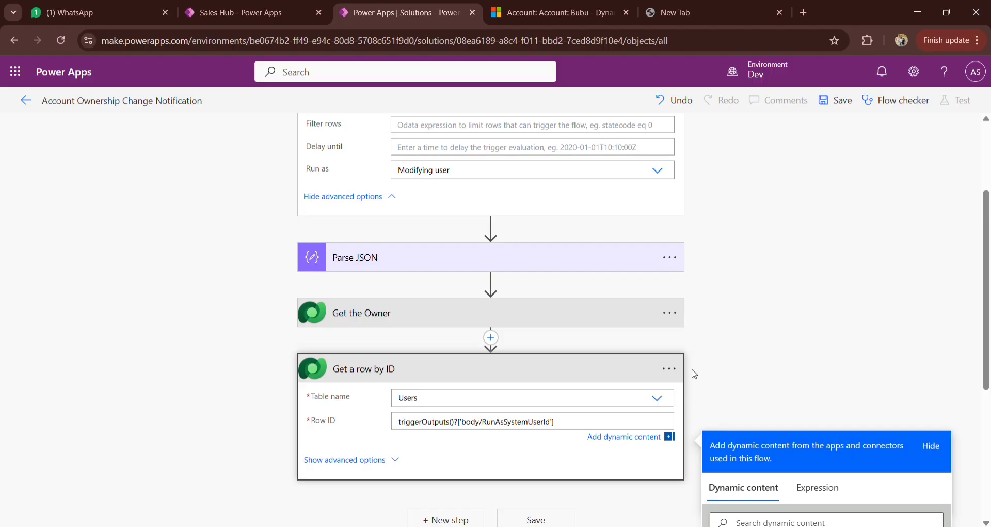
Step: Review the trigger's Run as setting and the new action's Row ID against the account record in Dynamics 365
{"action": "scroll", "coordinate": [695, 374], "scroll_direction": "up", "scroll_amount": 3}
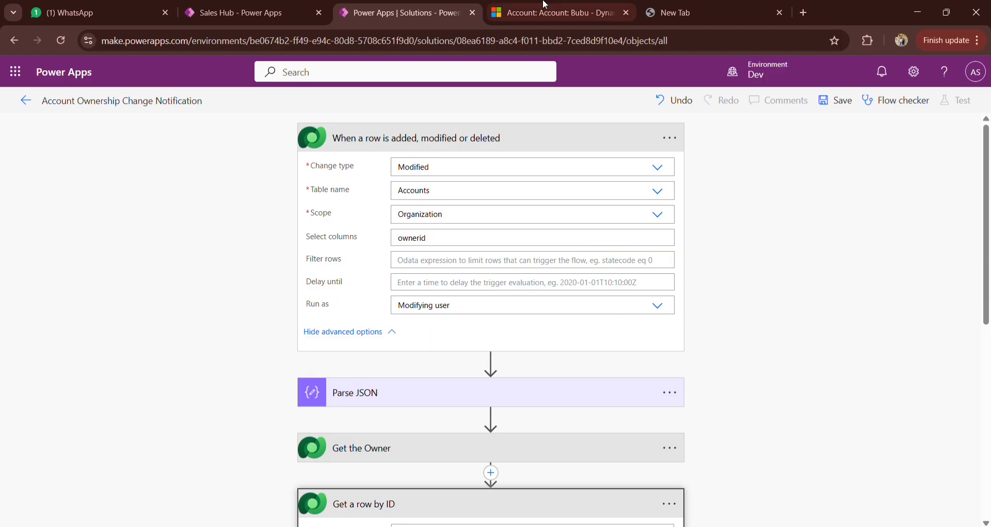
{"action": "left_click", "coordinate": [546, 7]}
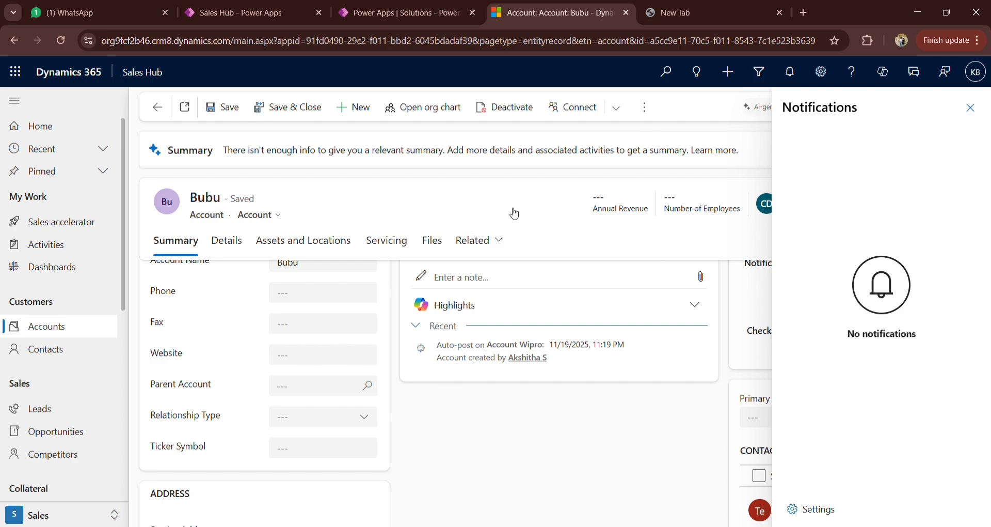
{"action": "key", "text": "ctrl+shift+Tab"}
{"action": "scroll", "coordinate": [587, 402], "scroll_direction": "down", "scroll_amount": 5}
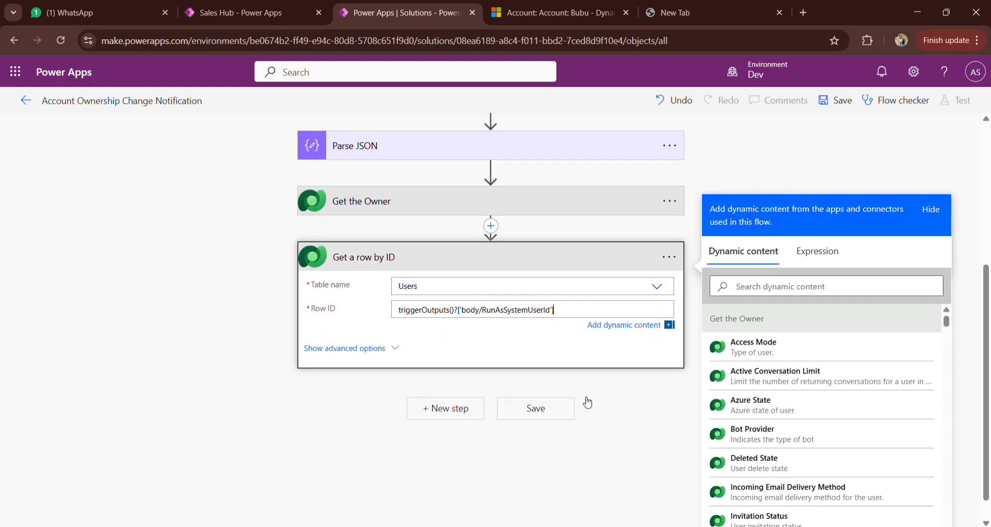
{"action": "scroll", "coordinate": [587, 401], "scroll_direction": "up", "scroll_amount": 5}
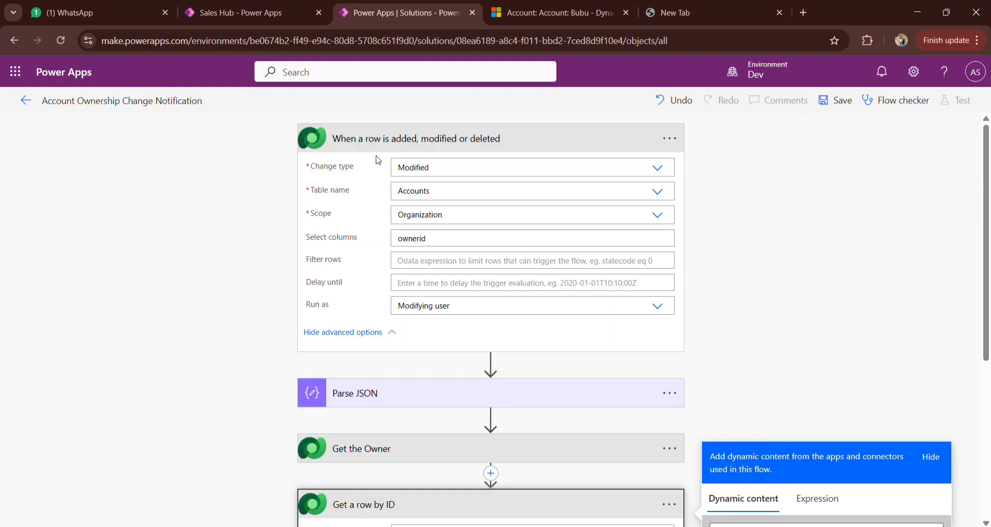
{"action": "scroll", "coordinate": [653, 301], "scroll_direction": "down", "scroll_amount": 1}
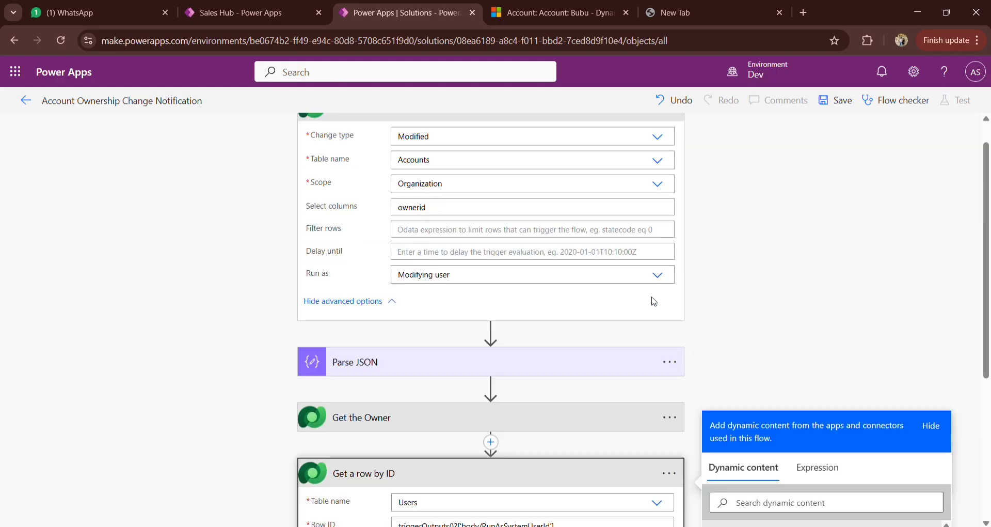
{"action": "scroll", "coordinate": [653, 301], "scroll_direction": "down", "scroll_amount": 3}
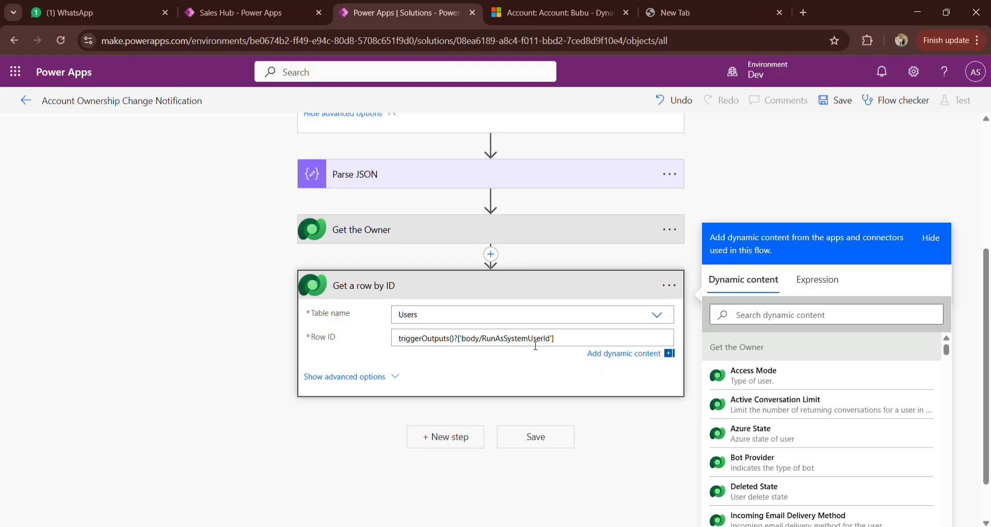
{"action": "left_click", "coordinate": [552, 13]}
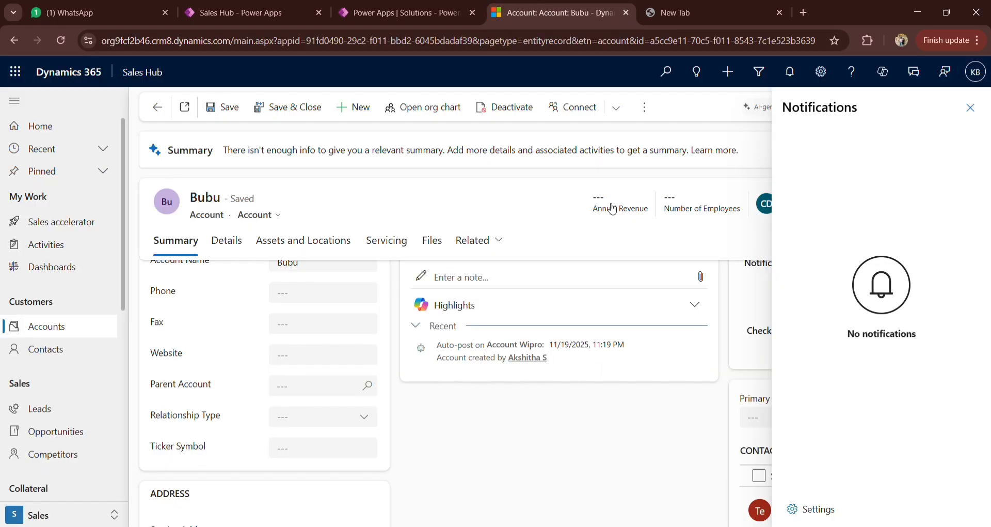
{"action": "left_click", "coordinate": [410, 17]}
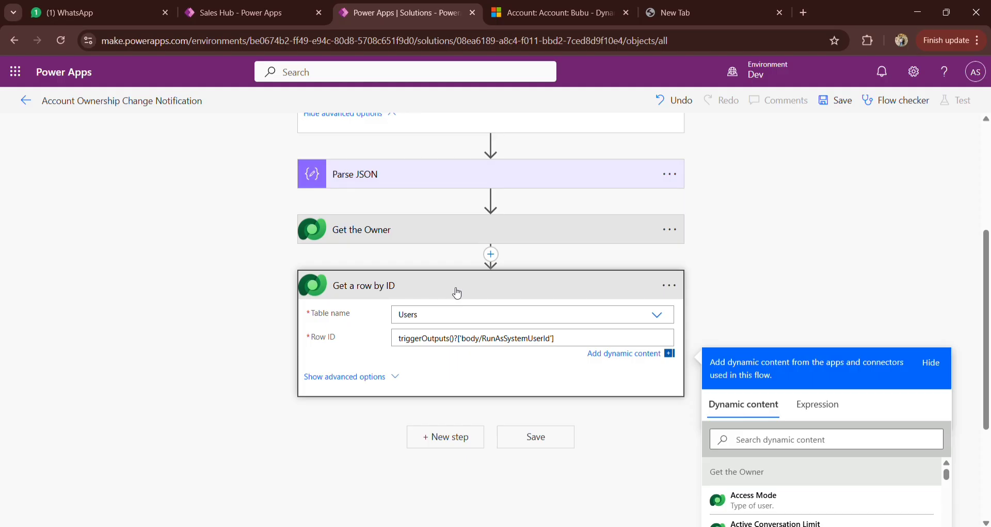
Step: Rename the "Get a row by ID" action as "Get the Modified User"
{"action": "left_click", "coordinate": [457, 292]}
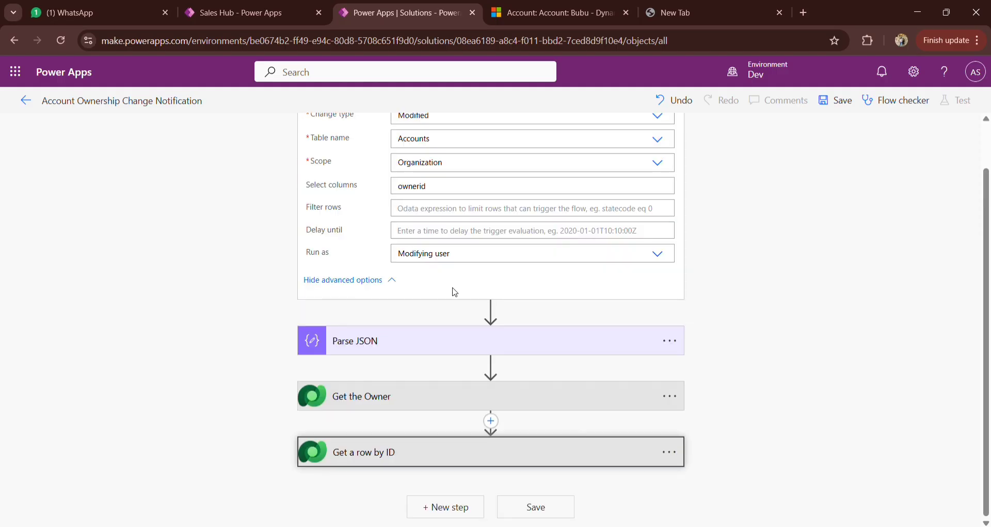
{"action": "left_click", "coordinate": [422, 455]}
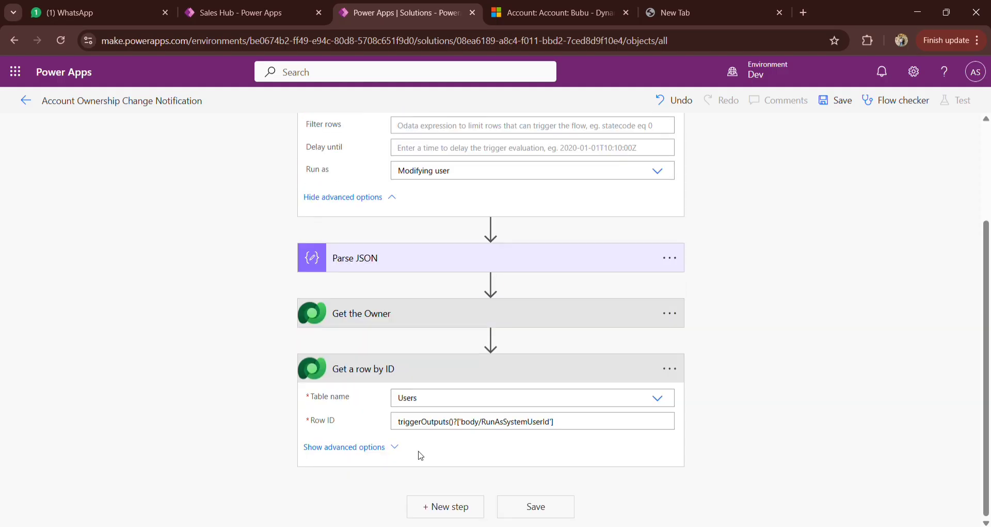
{"action": "left_click", "coordinate": [665, 370]}
{"action": "left_click", "coordinate": [552, 13]}
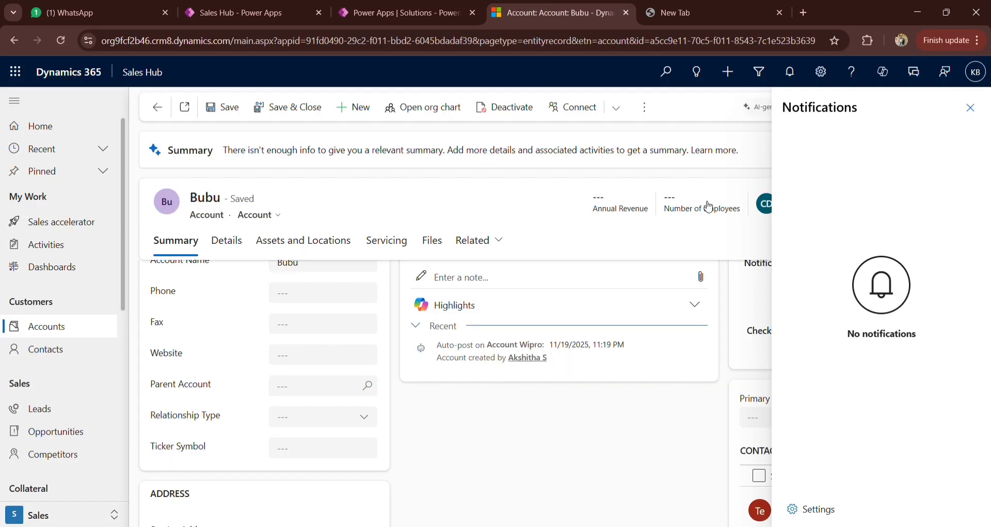
{"action": "left_click", "coordinate": [354, 10]}
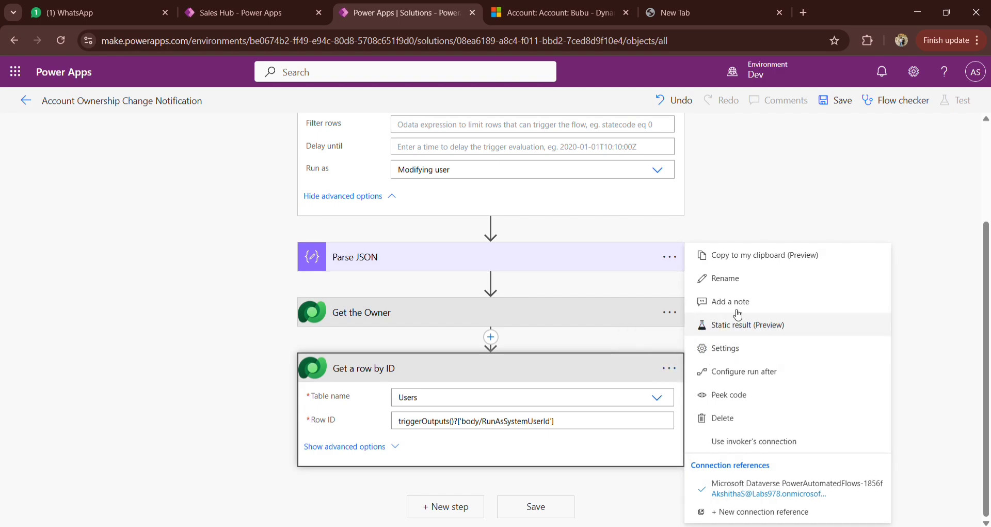
{"action": "left_click", "coordinate": [732, 279]}
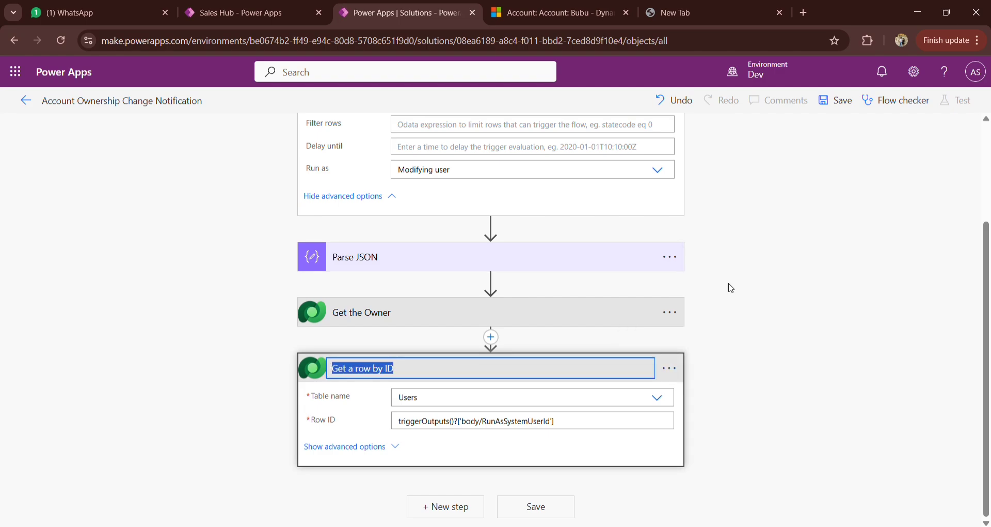
{"action": "type", "text": "Get th"}
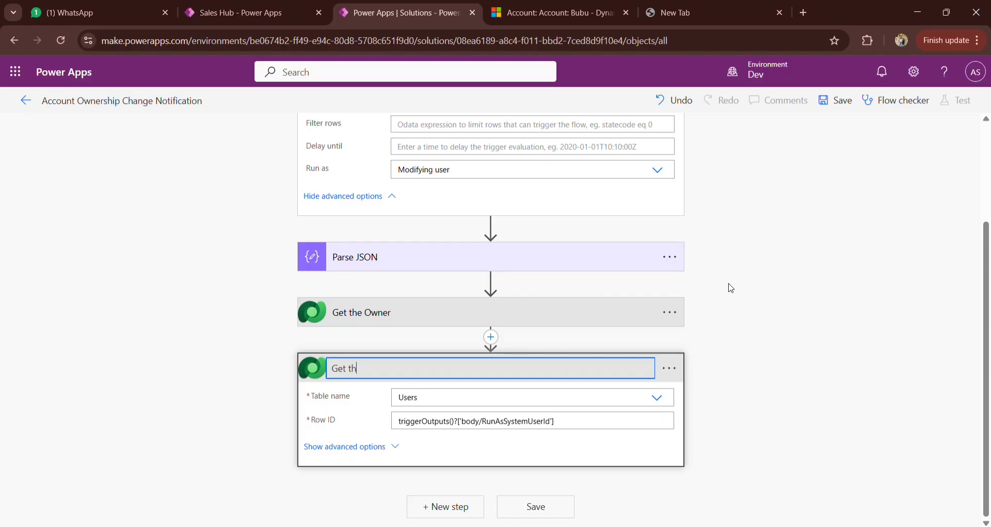
{"action": "type", "text": "e ModifiedUser"}
{"action": "left_click", "coordinate": [404, 371]}
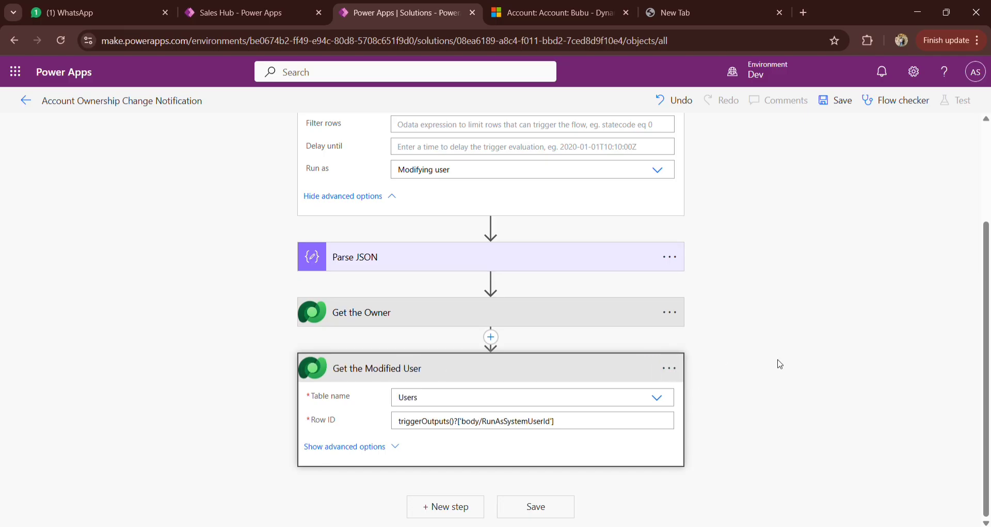
Step: Start adding a new flow step after Get the Modified User
{"action": "left_click", "coordinate": [734, 371]}
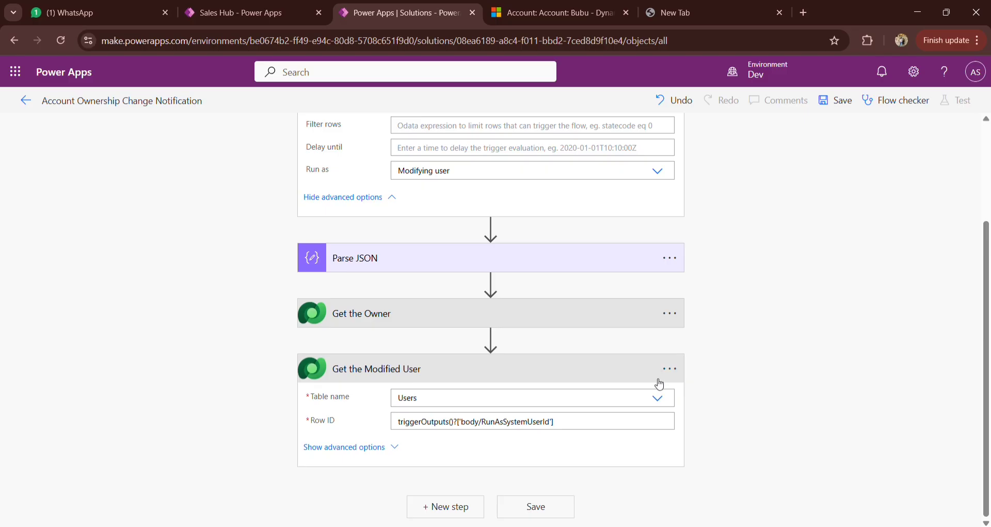
{"action": "left_click", "coordinate": [454, 506]}
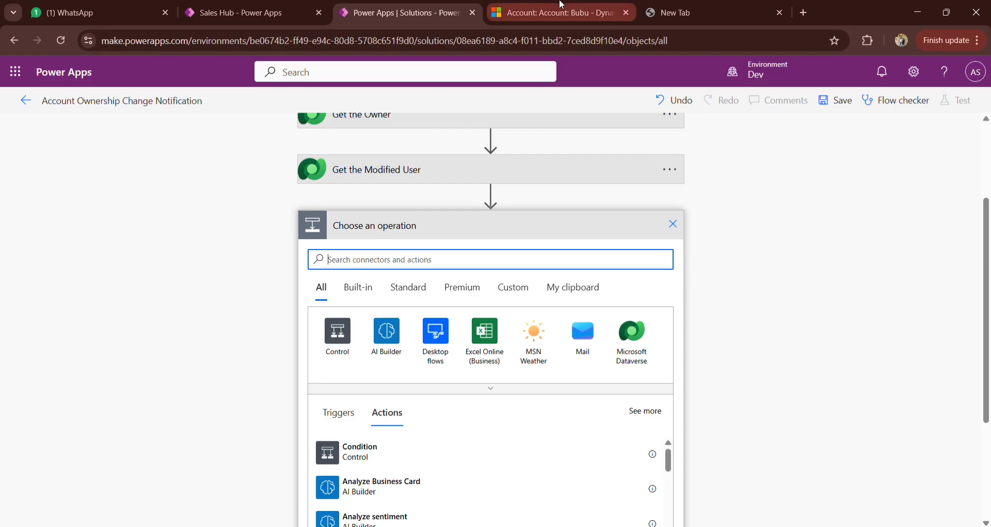
Step: Review the settings of the trigger, Parse JSON, Get the Owner and Get the Modified User against the account record in Dynamics 365
{"action": "scroll", "coordinate": [599, 264], "scroll_direction": "up", "scroll_amount": 3}
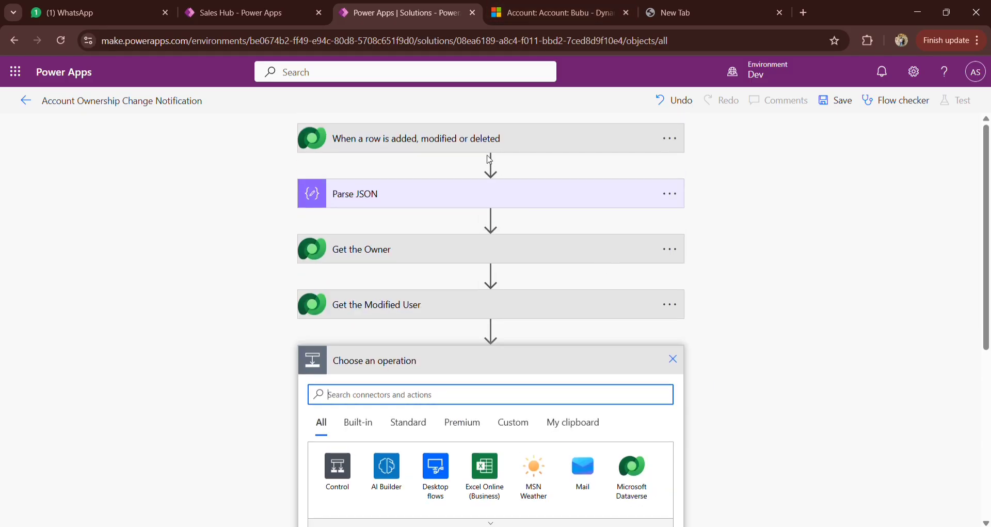
{"action": "left_click", "coordinate": [478, 144]}
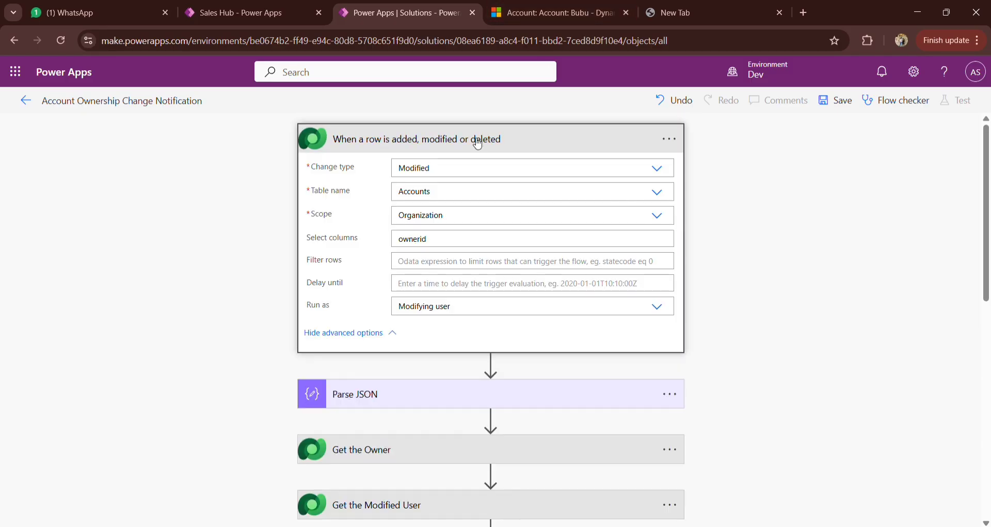
{"action": "scroll", "coordinate": [752, 221], "scroll_direction": "down", "scroll_amount": 2}
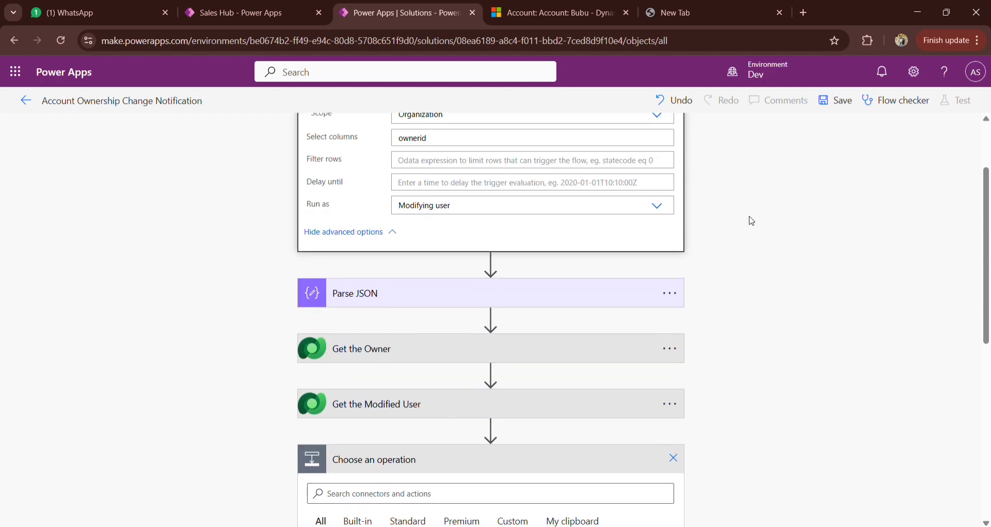
{"action": "left_click", "coordinate": [497, 294]}
{"action": "scroll", "coordinate": [704, 328], "scroll_direction": "down", "scroll_amount": 2}
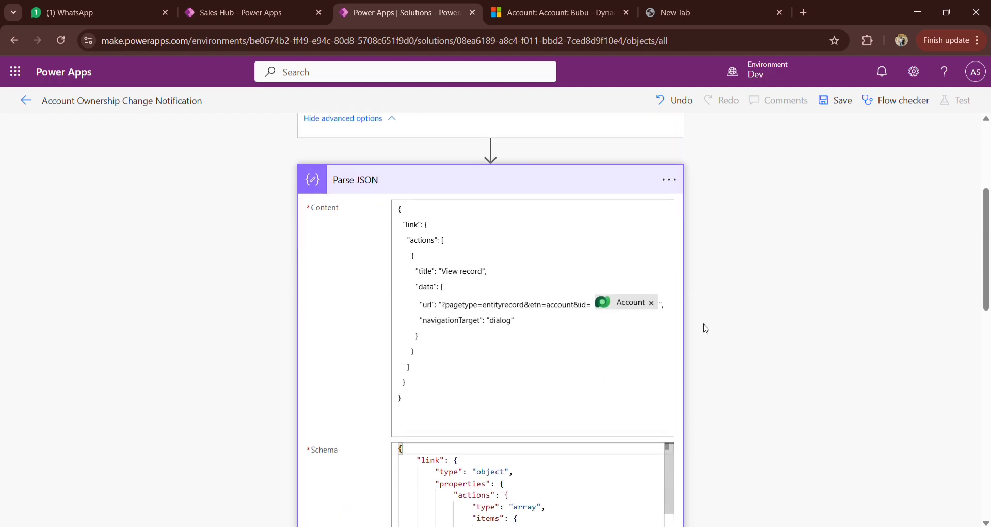
{"action": "left_click", "coordinate": [542, 11]}
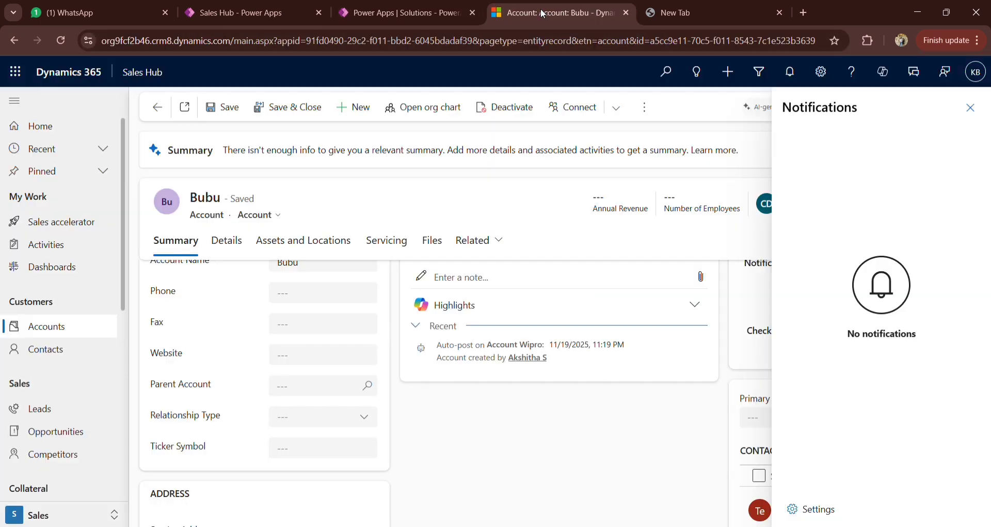
{"action": "left_click", "coordinate": [408, 16]}
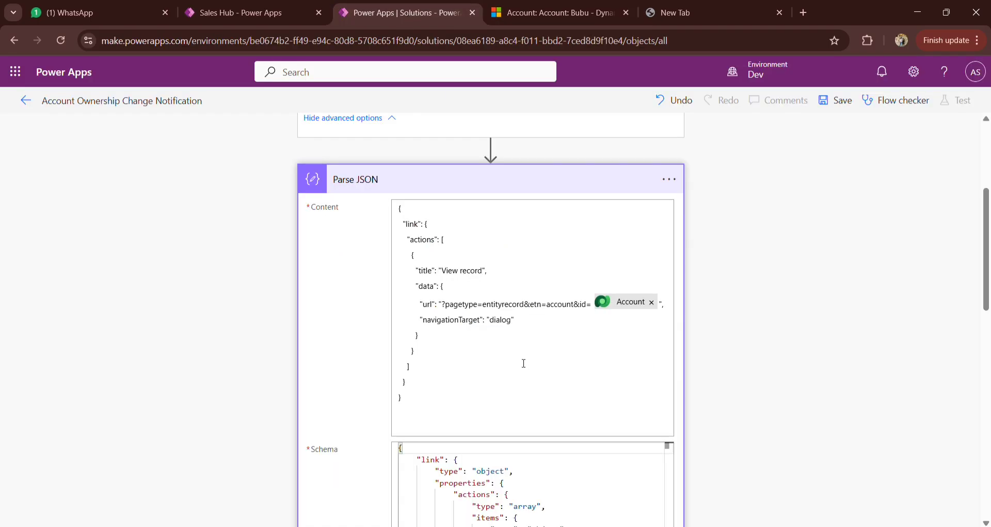
{"action": "scroll", "coordinate": [757, 356], "scroll_direction": "down", "scroll_amount": 1}
{"action": "scroll", "coordinate": [757, 356], "scroll_direction": "down", "scroll_amount": 4}
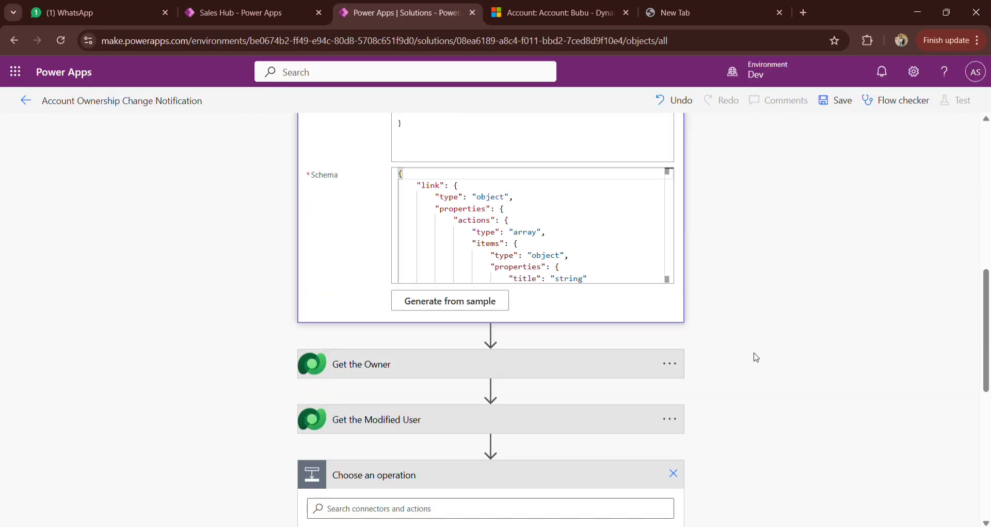
{"action": "left_click", "coordinate": [460, 371]}
{"action": "scroll", "coordinate": [691, 369], "scroll_direction": "down", "scroll_amount": 2}
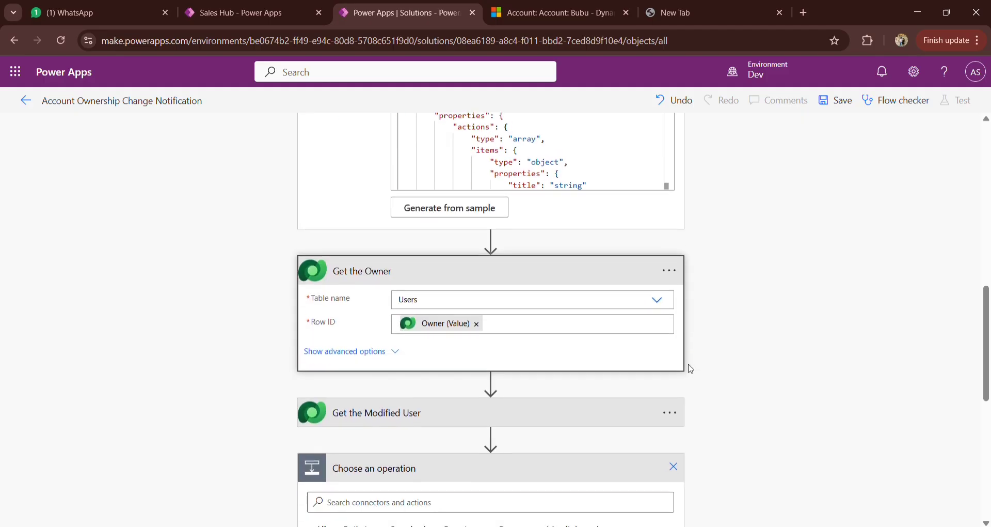
{"action": "left_click", "coordinate": [581, 413]}
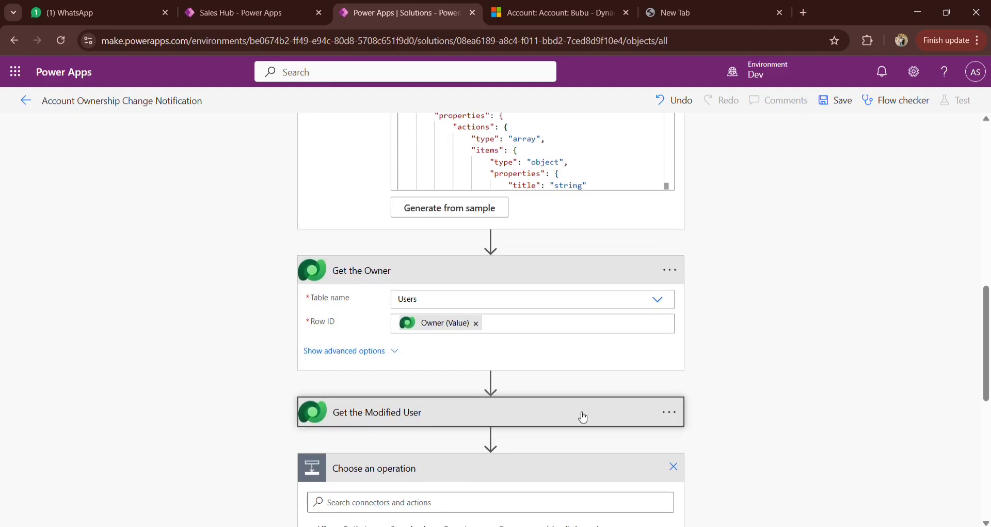
{"action": "scroll", "coordinate": [590, 418], "scroll_direction": "down", "scroll_amount": 3}
{"action": "scroll", "coordinate": [590, 418], "scroll_direction": "down", "scroll_amount": 2}
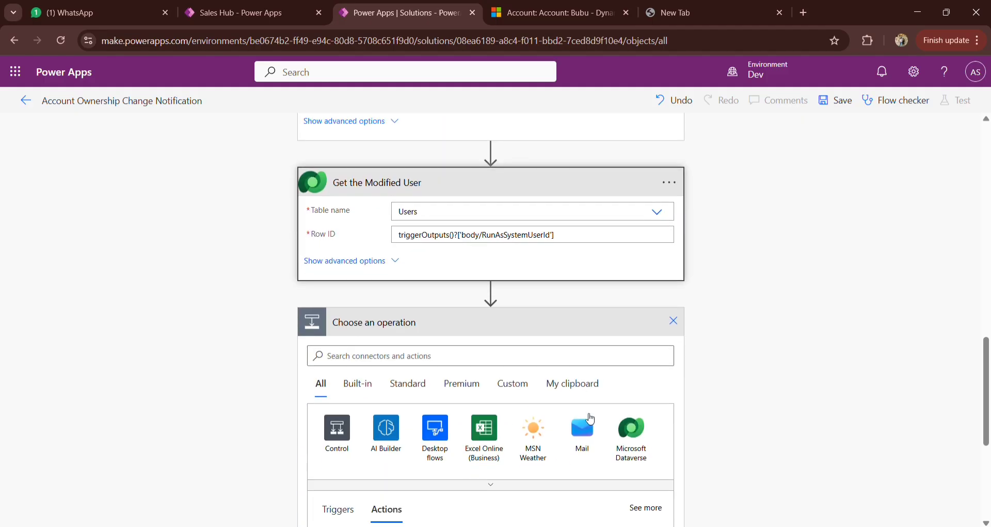
Step: Add a Microsoft Dataverse "Add a new row" action after Get the Modified User
{"action": "left_click", "coordinate": [633, 423]}
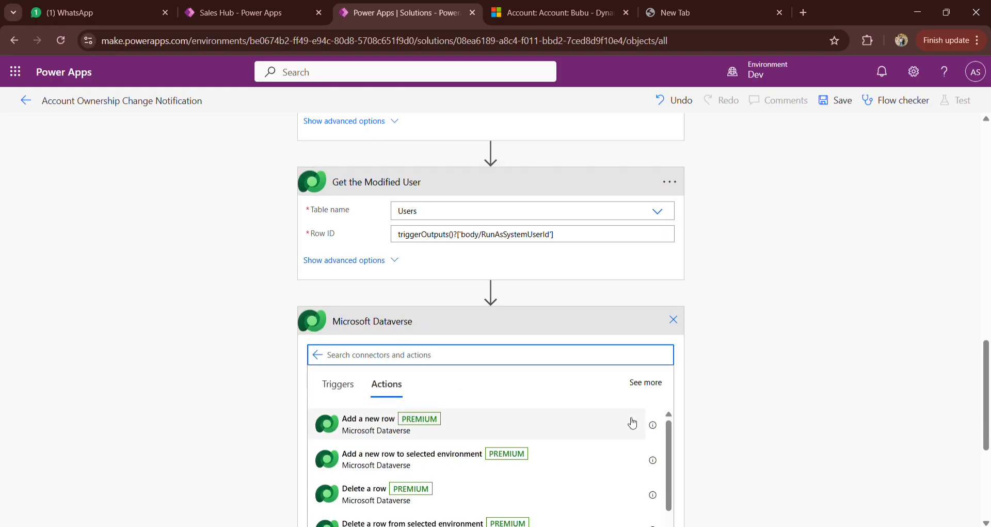
{"action": "left_click", "coordinate": [440, 428]}
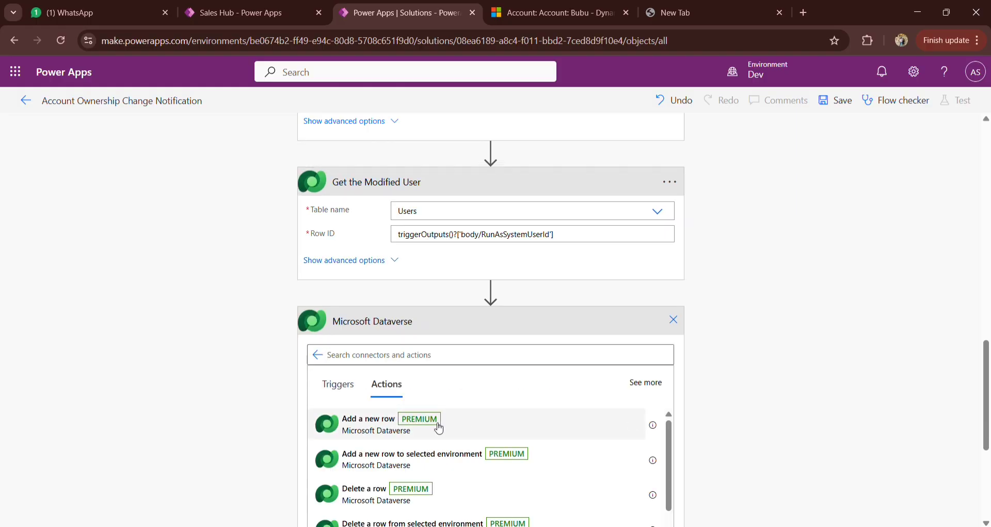
{"action": "left_click", "coordinate": [457, 422]}
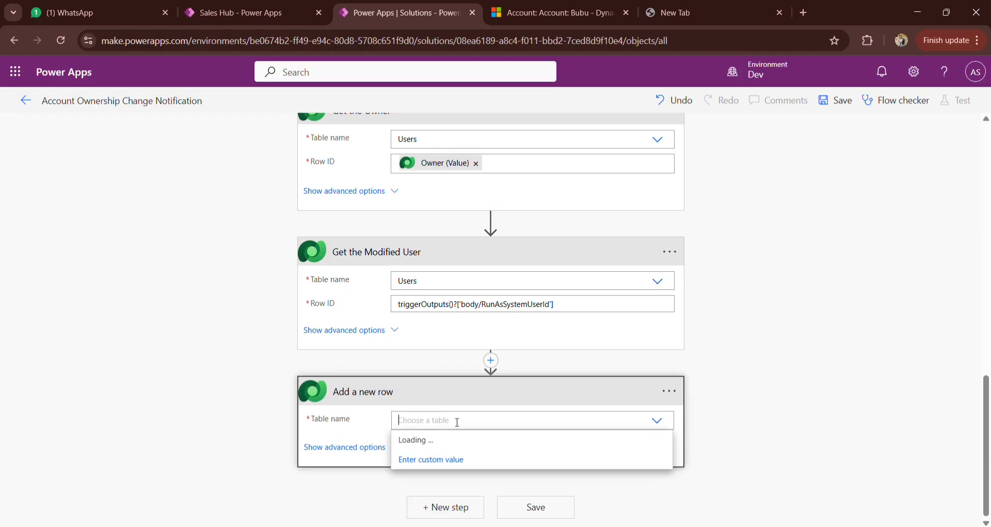
Step: Set the "Add a new row" action's table name to Notifications
{"action": "left_click", "coordinate": [519, 14]}
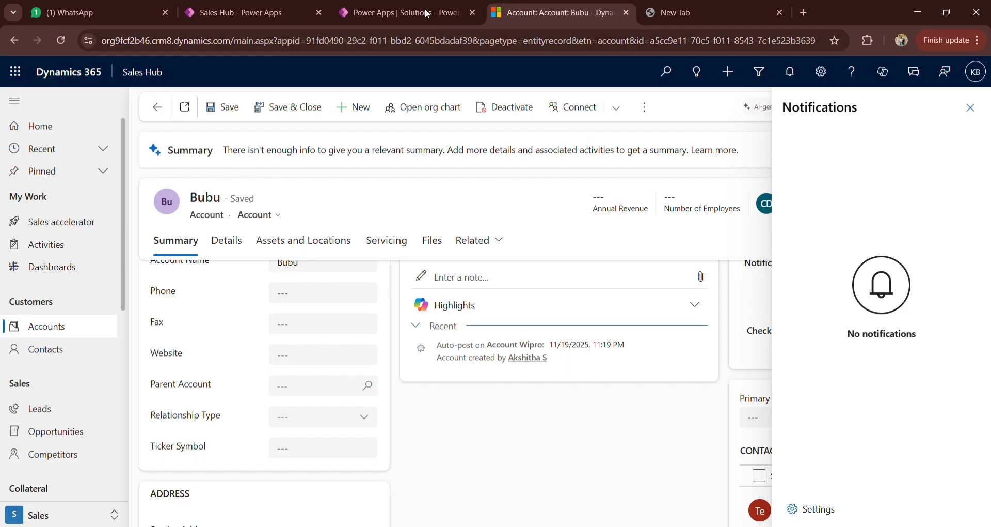
{"action": "left_click", "coordinate": [409, 5]}
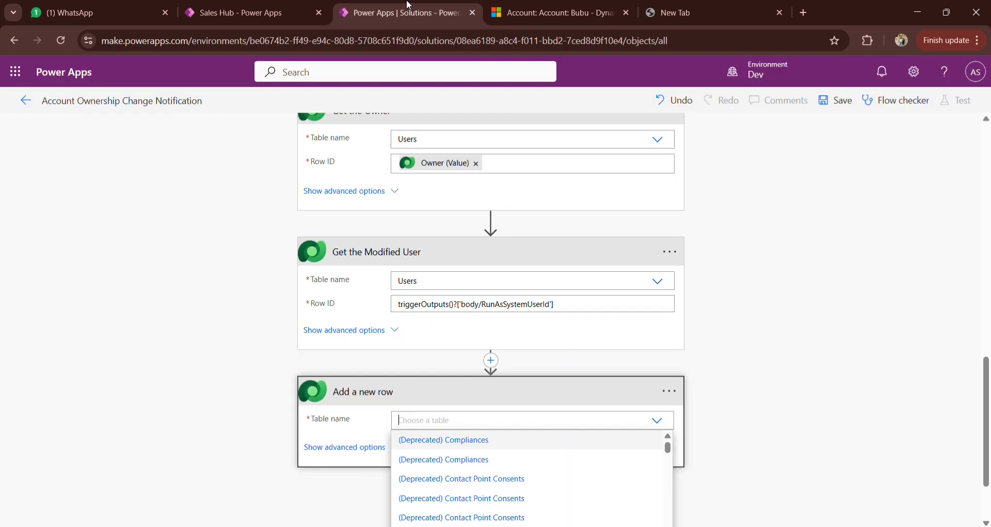
{"action": "type", "text": "tit"}
{"action": "key", "text": "BackSpace"}
{"action": "key", "text": "BackSpace"}
{"action": "key", "text": "BackSpace"}
{"action": "type", "text": "not"}
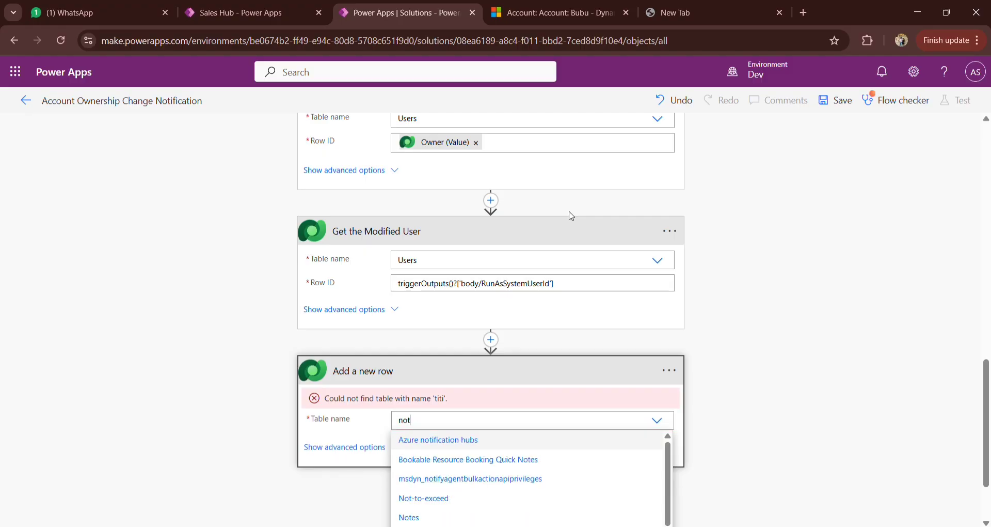
{"action": "type", "text": "if"}
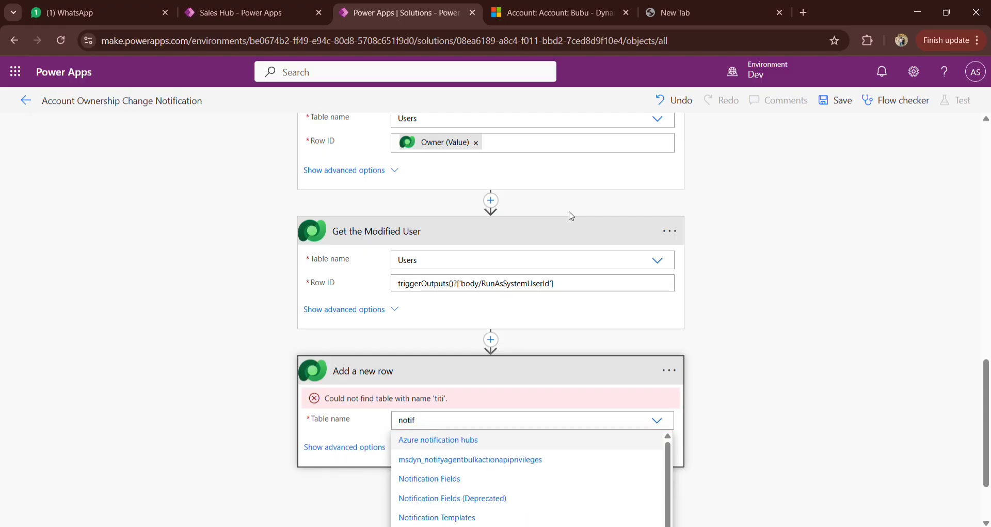
{"action": "scroll", "coordinate": [693, 222], "scroll_direction": "down", "scroll_amount": 2}
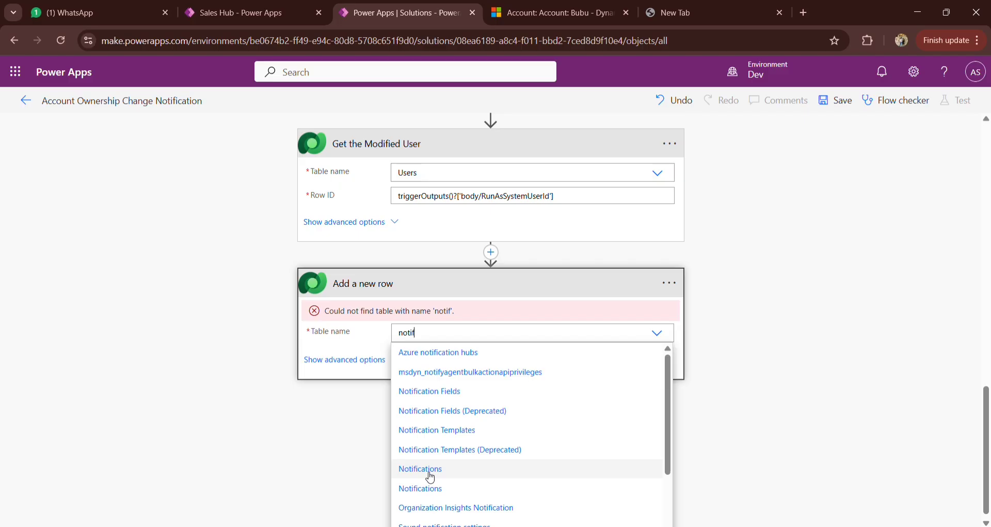
{"action": "left_click", "coordinate": [430, 473]}
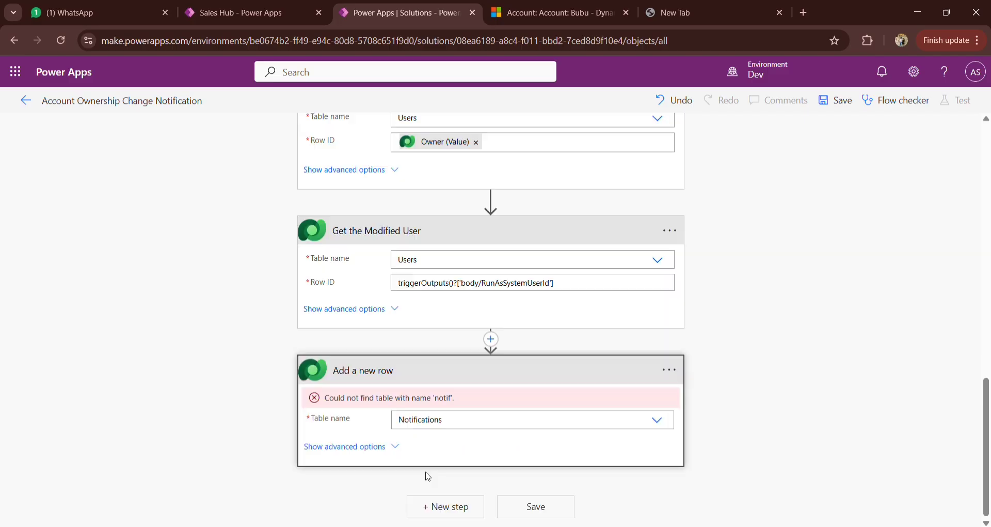
Step: Show the advanced options of "Add a new row" and examine the notification fields and the IconType choices
{"action": "left_click", "coordinate": [387, 447]}
{"action": "scroll", "coordinate": [636, 438], "scroll_direction": "down", "scroll_amount": 1}
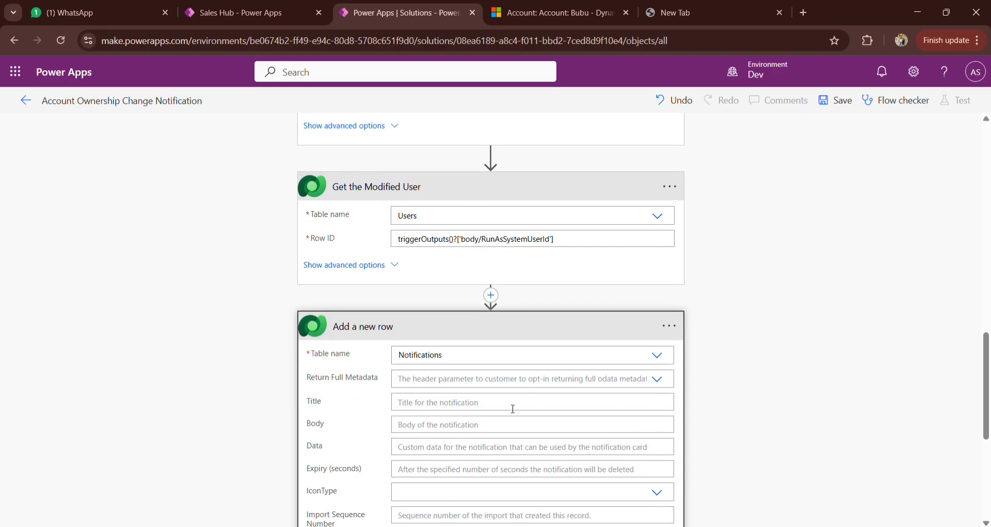
{"action": "scroll", "coordinate": [513, 408], "scroll_direction": "down", "scroll_amount": 4}
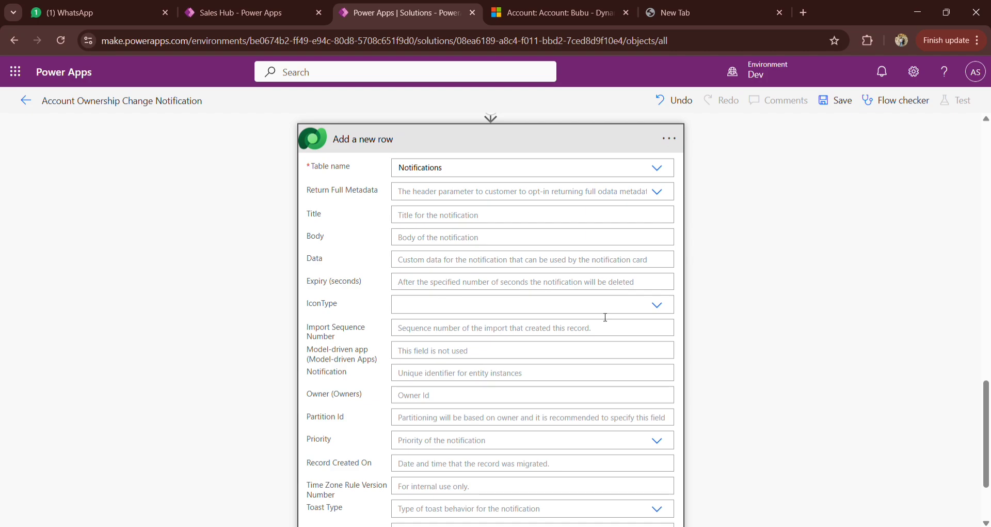
{"action": "left_click", "coordinate": [661, 306]}
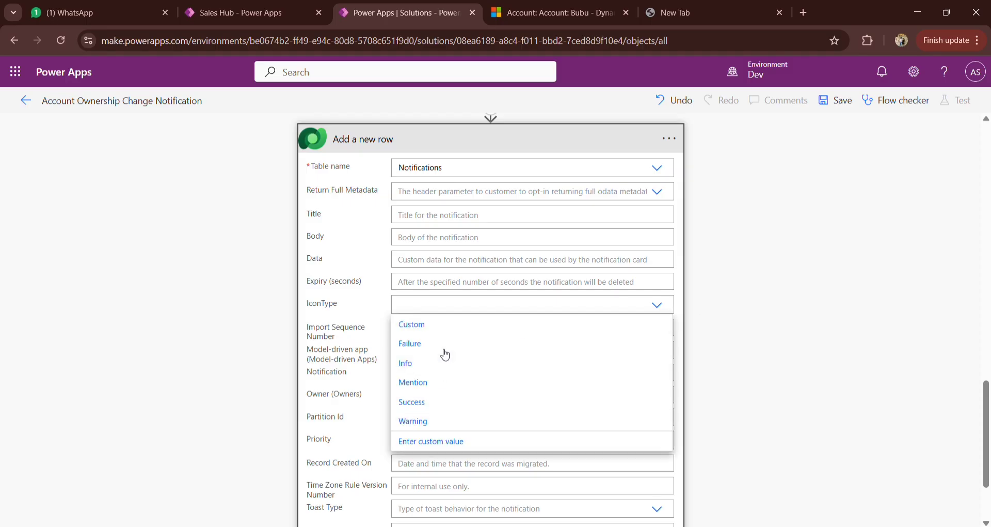
{"action": "left_click", "coordinate": [770, 283]}
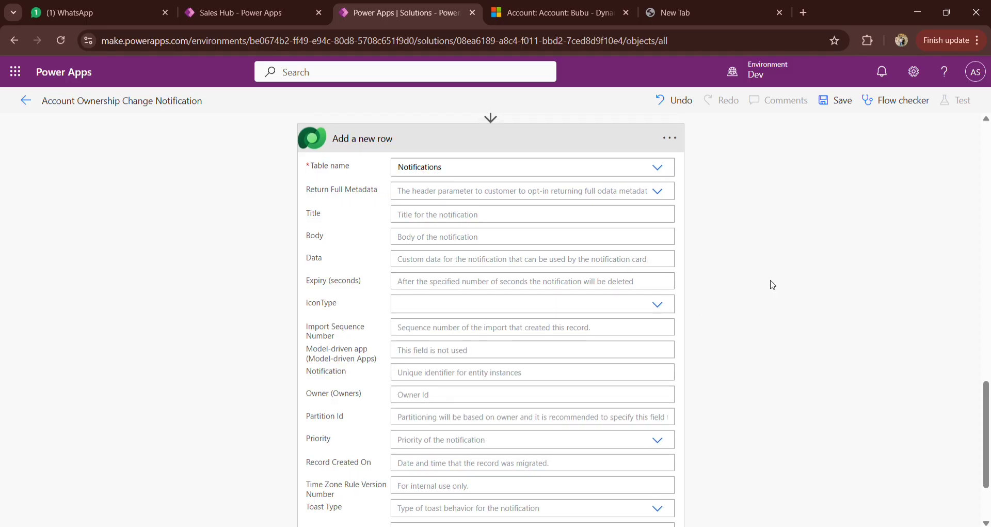
{"action": "scroll", "coordinate": [653, 344], "scroll_direction": "down", "scroll_amount": 1}
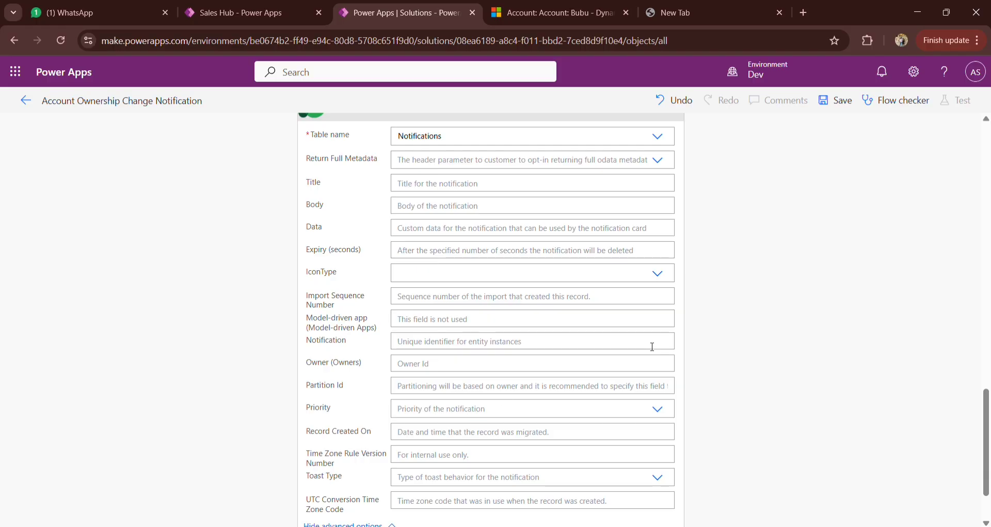
{"action": "scroll", "coordinate": [627, 398], "scroll_direction": "up", "scroll_amount": 2}
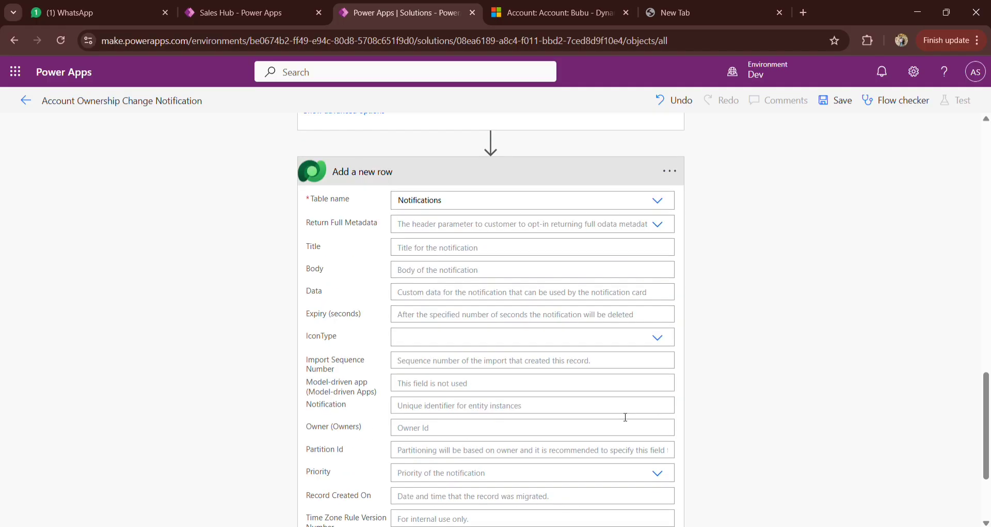
Step: Set the notification's Title to "Account Ownership Changed"
{"action": "left_click", "coordinate": [446, 248]}
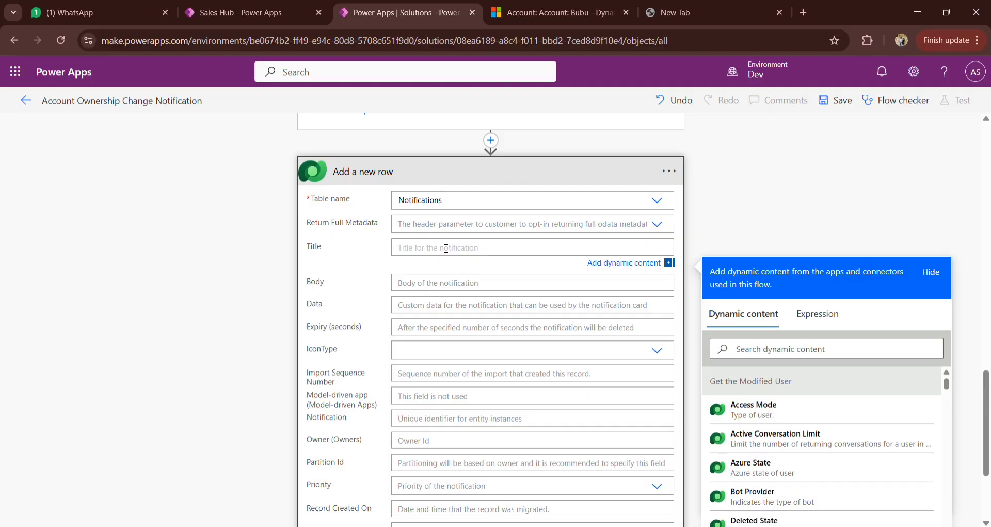
{"action": "type", "text": "Account Ownership Changed"}
{"action": "left_click", "coordinate": [757, 252]}
Step: Switch to the account record in Dynamics 365 and examine where in-app notifications appear
{"action": "left_click", "coordinate": [445, 274]}
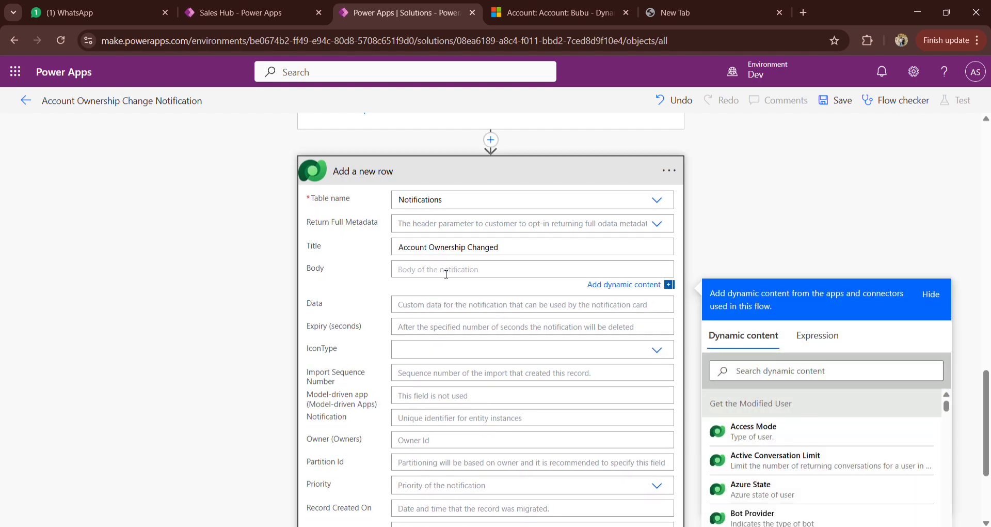
{"action": "left_click", "coordinate": [552, 13]}
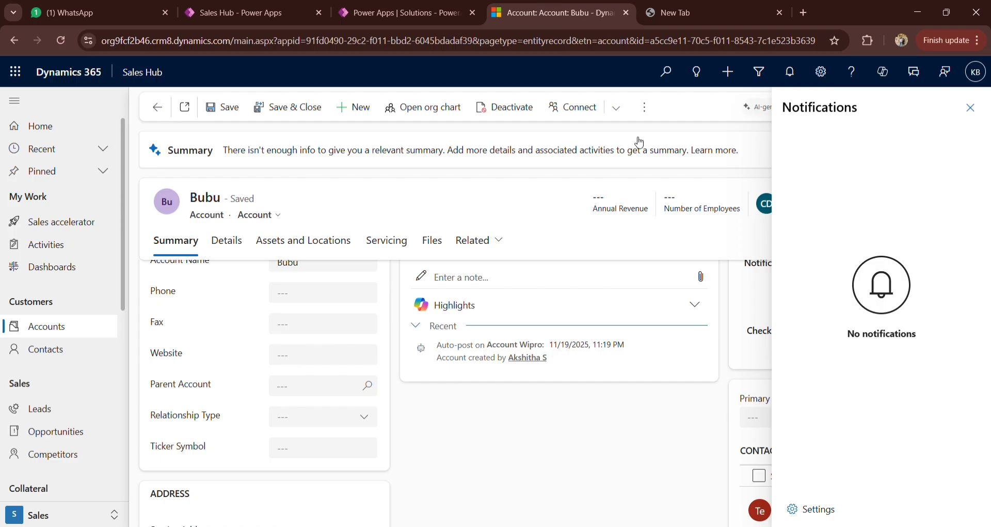
{"action": "left_click", "coordinate": [971, 107]}
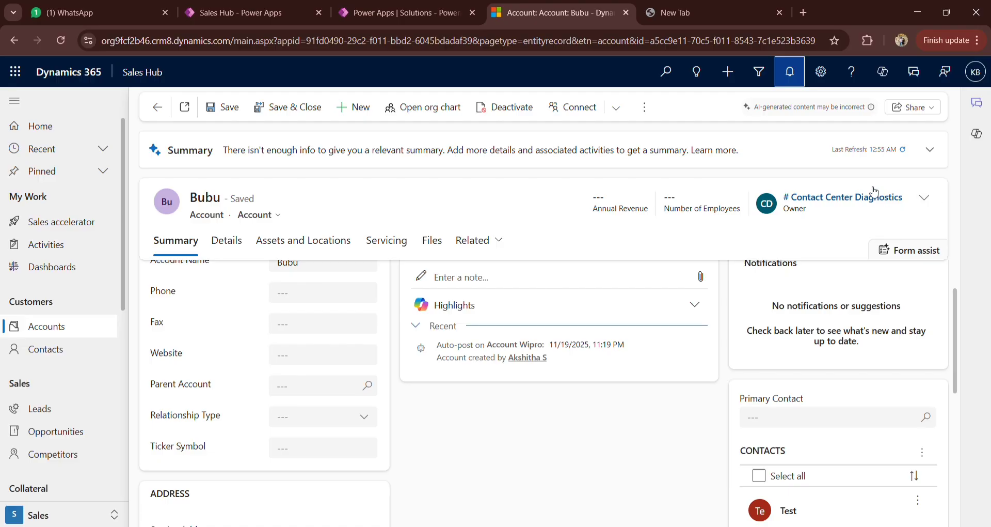
{"action": "left_click", "coordinate": [791, 73]}
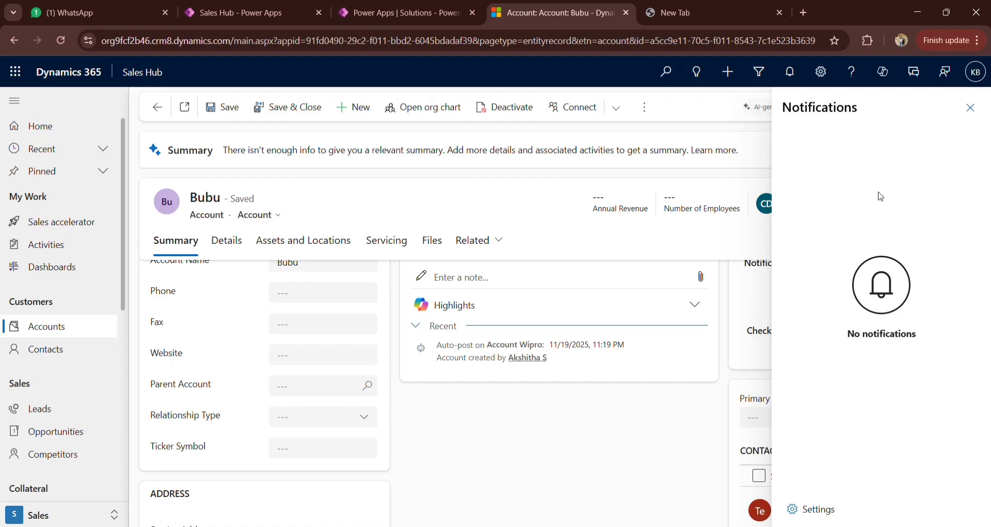
{"action": "left_click", "coordinate": [970, 109]}
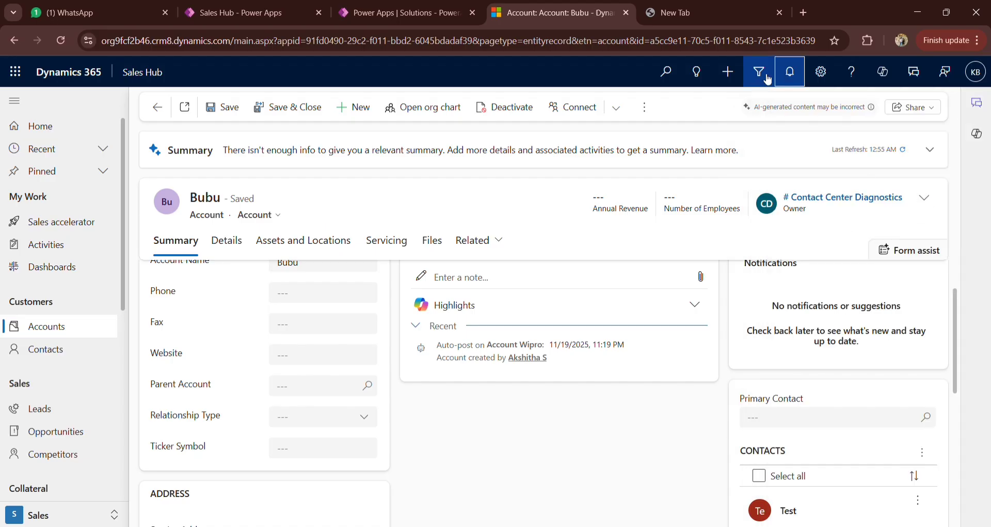
{"action": "left_click", "coordinate": [790, 78]}
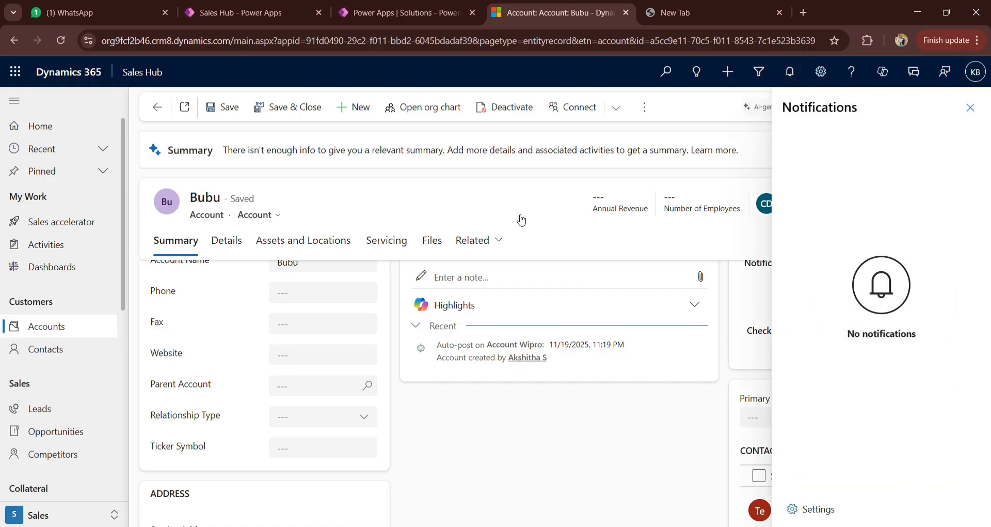
Step: Close the notifications pane, return to the flow, and begin the notification's Body with "Account" followed by the trigger's Account Name value
{"action": "left_click", "coordinate": [971, 107]}
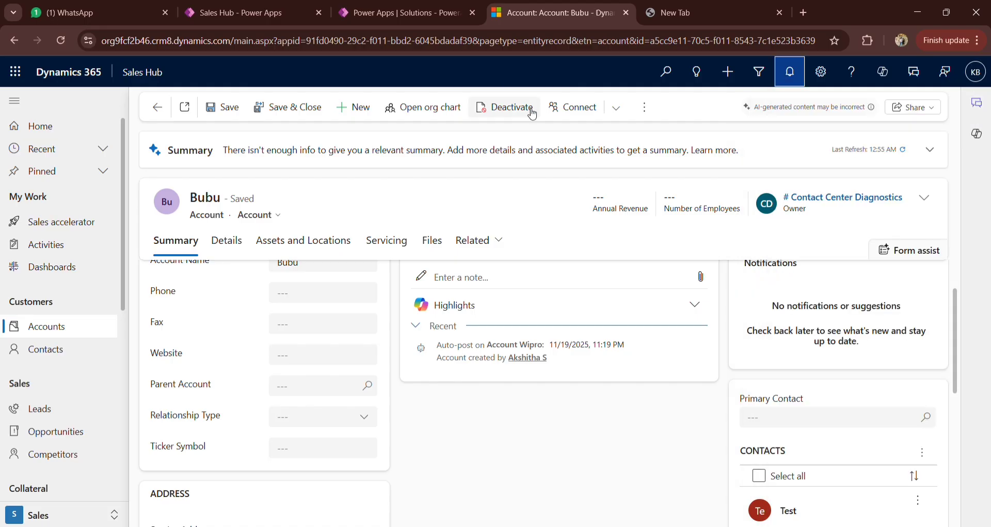
{"action": "left_click", "coordinate": [465, 14]}
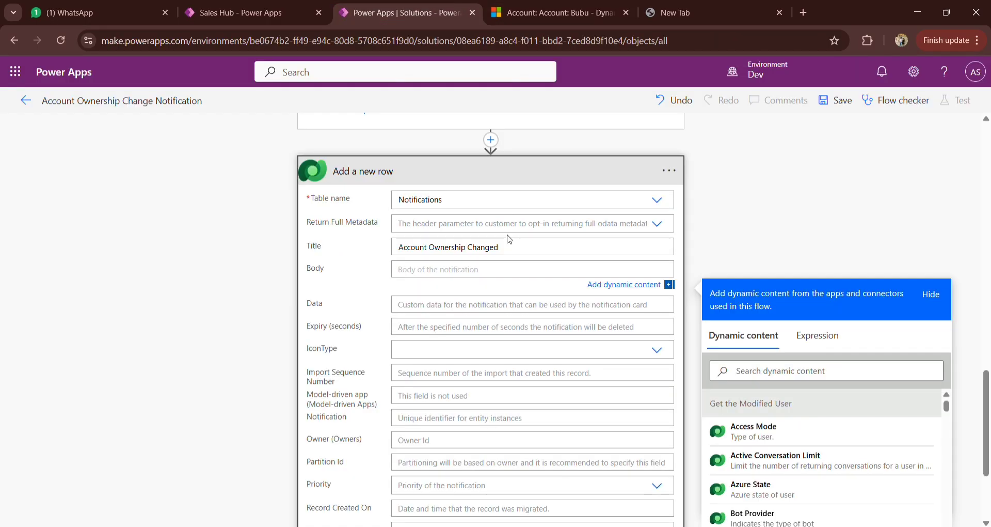
{"action": "type", "text": "Account"}
{"action": "left_click", "coordinate": [562, 7]}
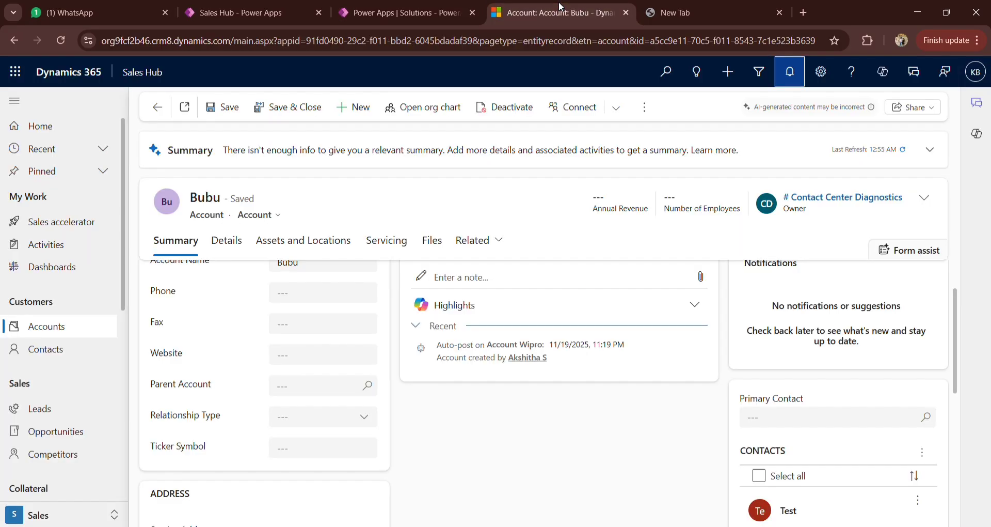
{"action": "left_click", "coordinate": [419, 14]}
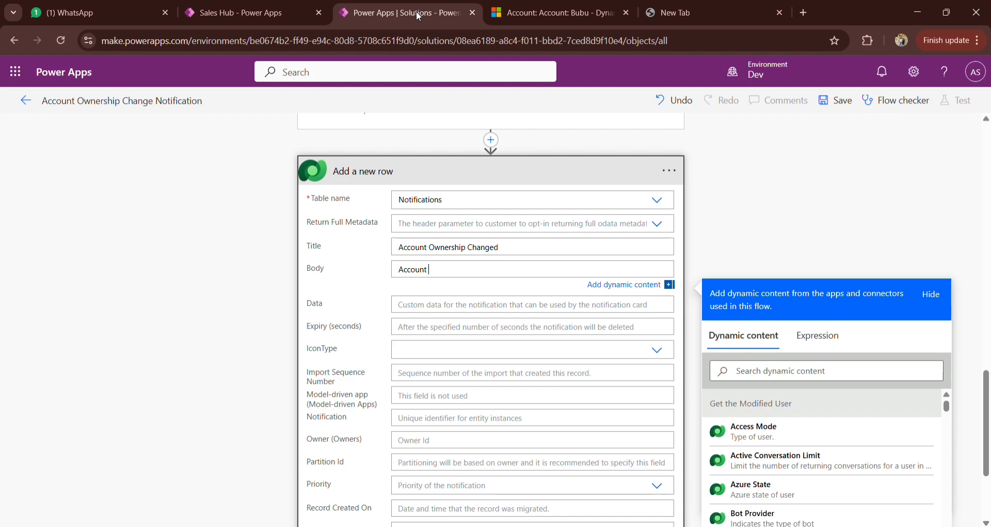
{"action": "left_click", "coordinate": [810, 371]}
{"action": "type", "text": "Ac"}
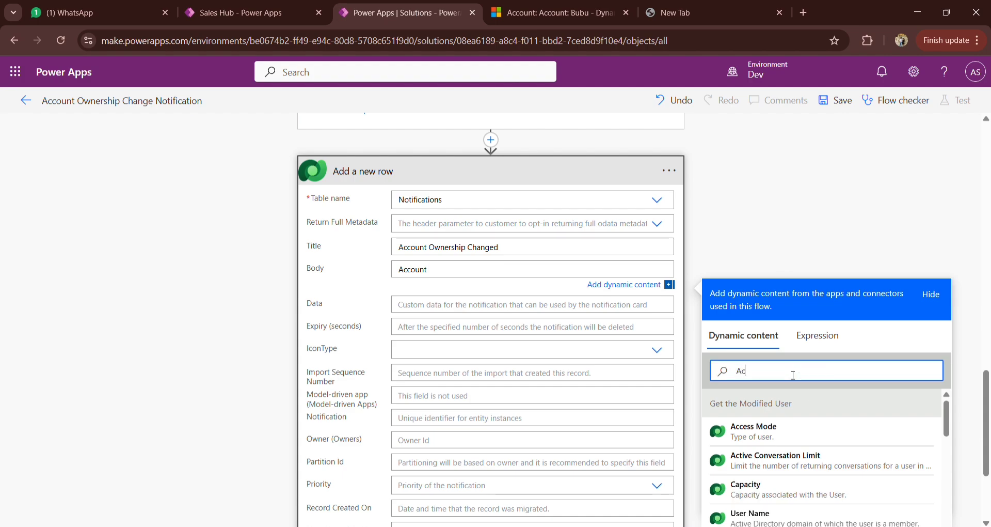
{"action": "type", "text": "count"}
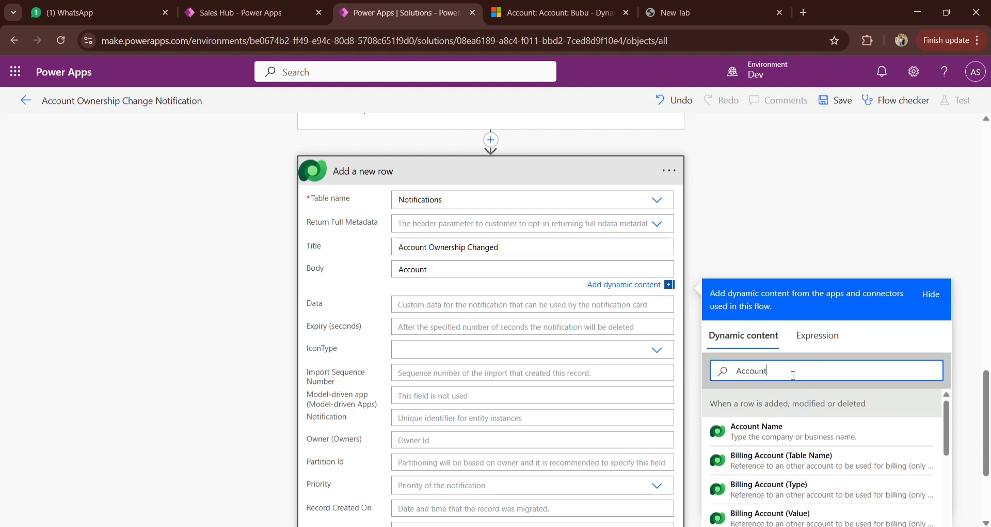
{"action": "left_click", "coordinate": [797, 434]}
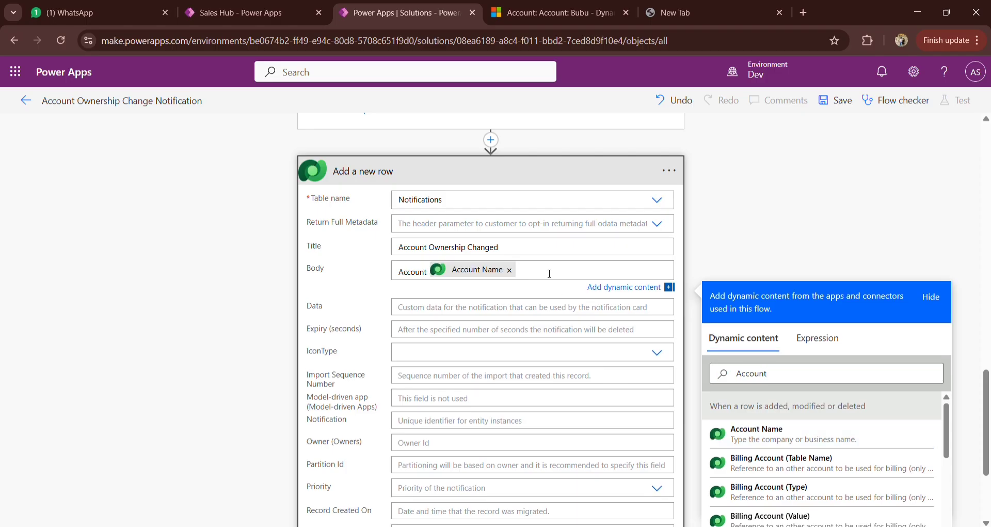
Step: Continue the Body after the Account Name value with the text "has been reassigned to"
{"action": "type", "text": "Has"}
{"action": "key", "text": "BackSpace"}
{"action": "key", "text": "BackSpace"}
{"action": "key", "text": "BackSpace"}
{"action": "type", "text": "has been reassigned"}
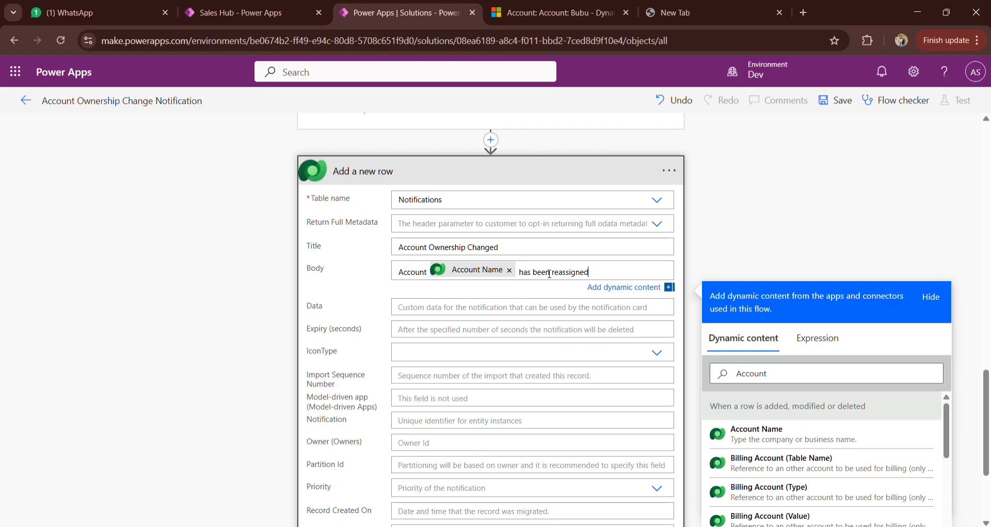
{"action": "type", "text": " to"}
Step: Append the Full Name value from "Get the Owner" to the Body text and end the sentence with a period
{"action": "scroll", "coordinate": [628, 230], "scroll_direction": "up", "scroll_amount": 5}
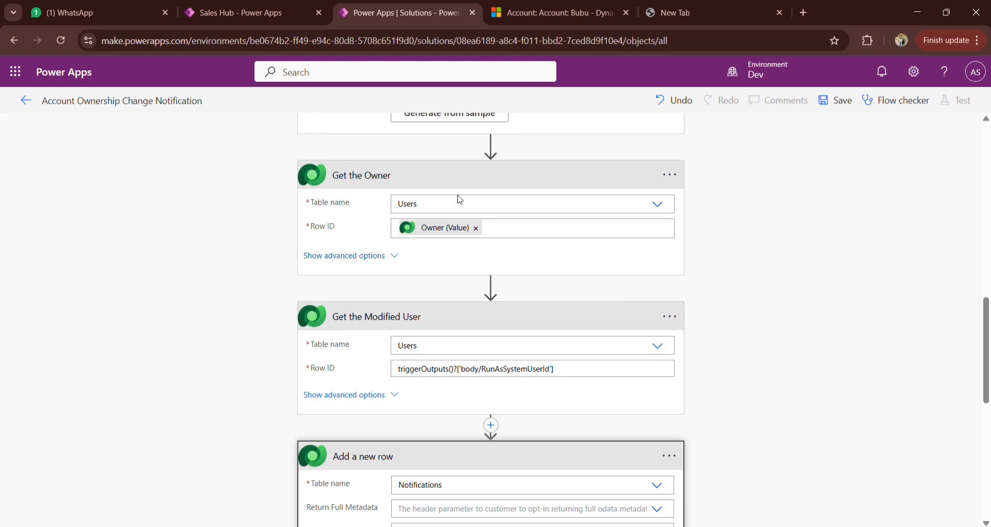
{"action": "scroll", "coordinate": [409, 181], "scroll_direction": "up", "scroll_amount": 1}
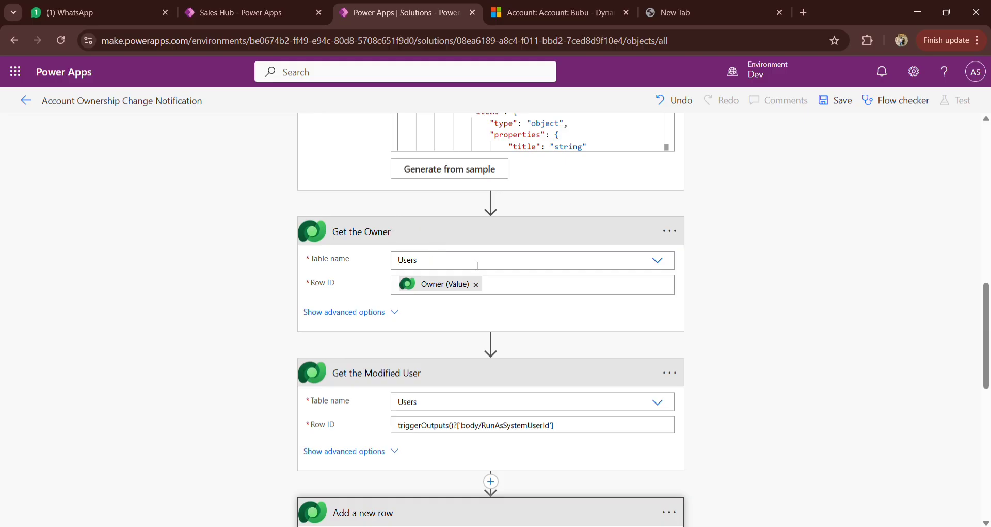
{"action": "scroll", "coordinate": [477, 265], "scroll_direction": "up", "scroll_amount": 4}
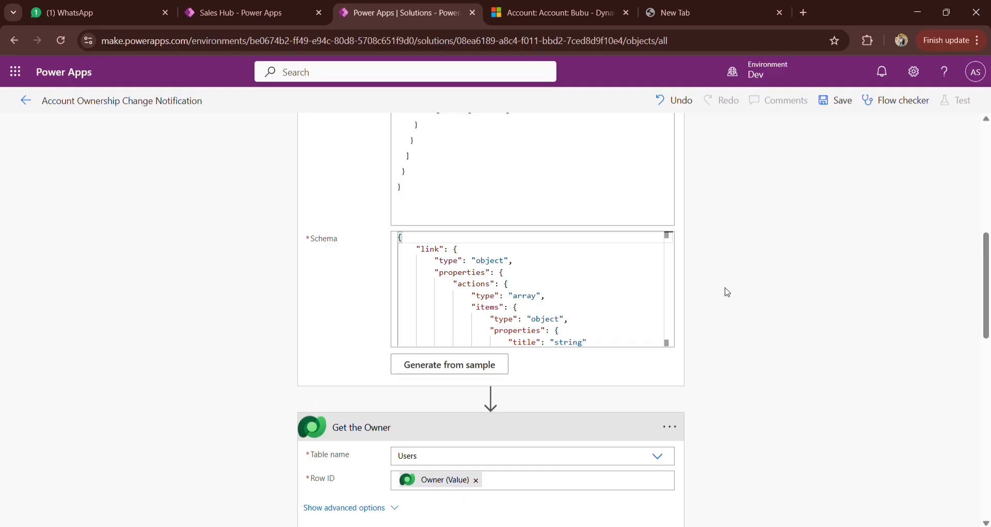
{"action": "scroll", "coordinate": [724, 289], "scroll_direction": "up", "scroll_amount": 8}
{"action": "scroll", "coordinate": [892, 275], "scroll_direction": "down", "scroll_amount": 6}
{"action": "scroll", "coordinate": [893, 276], "scroll_direction": "down", "scroll_amount": 6}
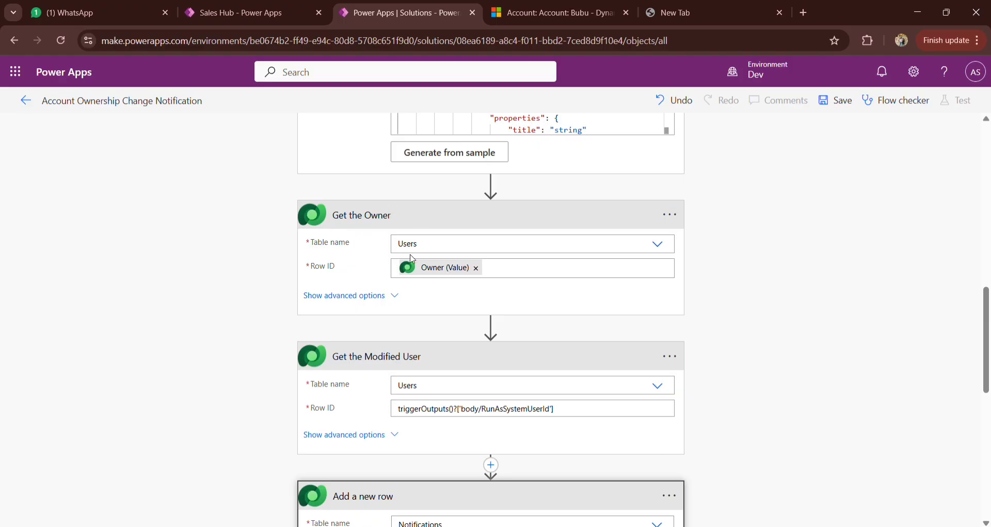
{"action": "scroll", "coordinate": [504, 308], "scroll_direction": "down", "scroll_amount": 4}
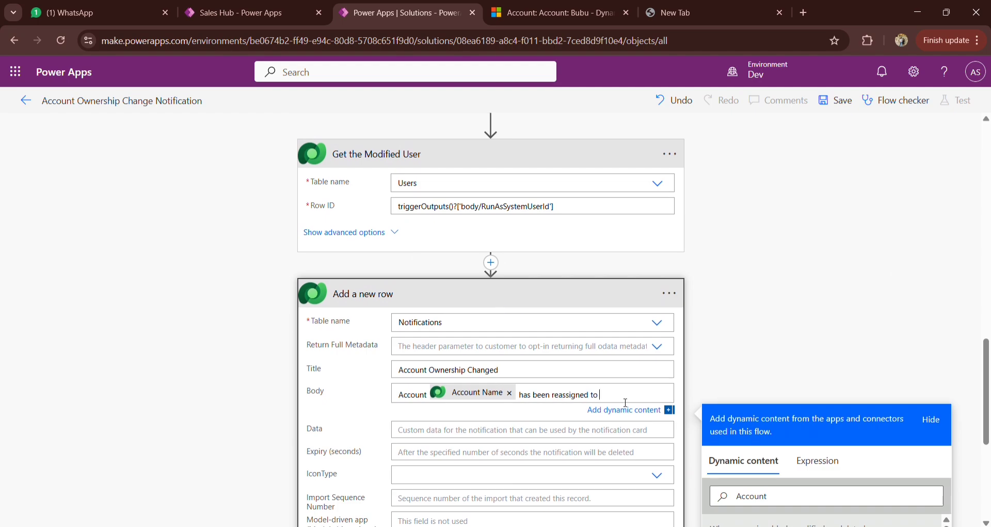
{"action": "scroll", "coordinate": [671, 384], "scroll_direction": "down", "scroll_amount": 3}
{"action": "left_click", "coordinate": [739, 370]}
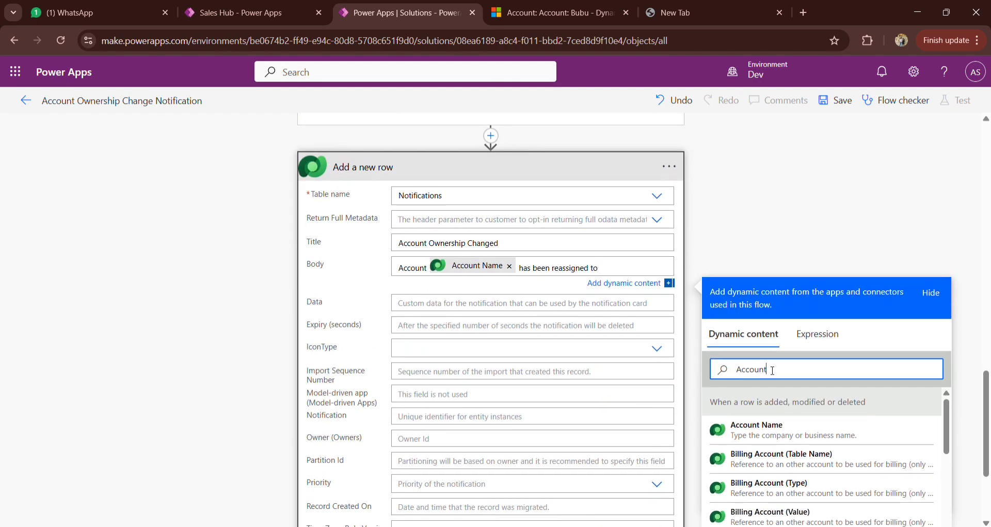
{"action": "double_click", "coordinate": [739, 370]}
{"action": "type", "text": "full"}
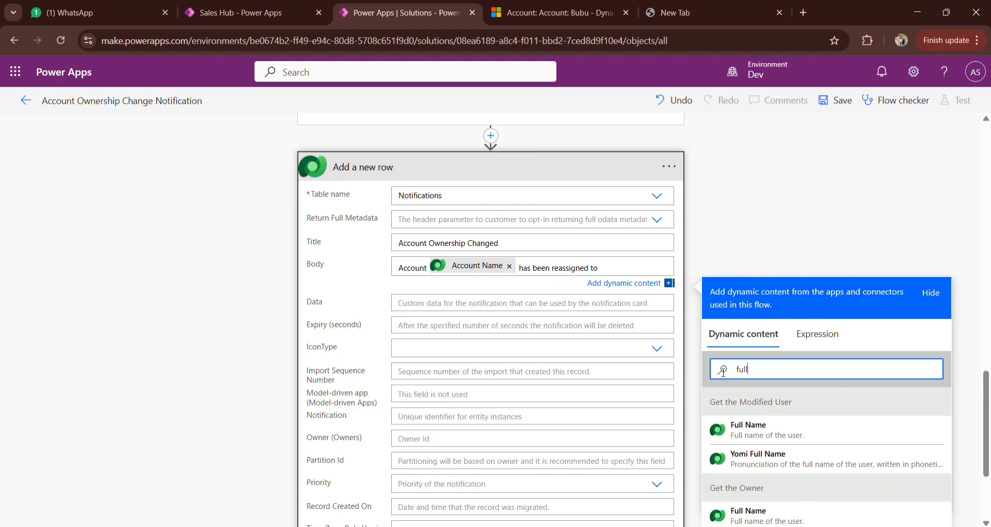
{"action": "scroll", "coordinate": [769, 465], "scroll_direction": "down", "scroll_amount": 1}
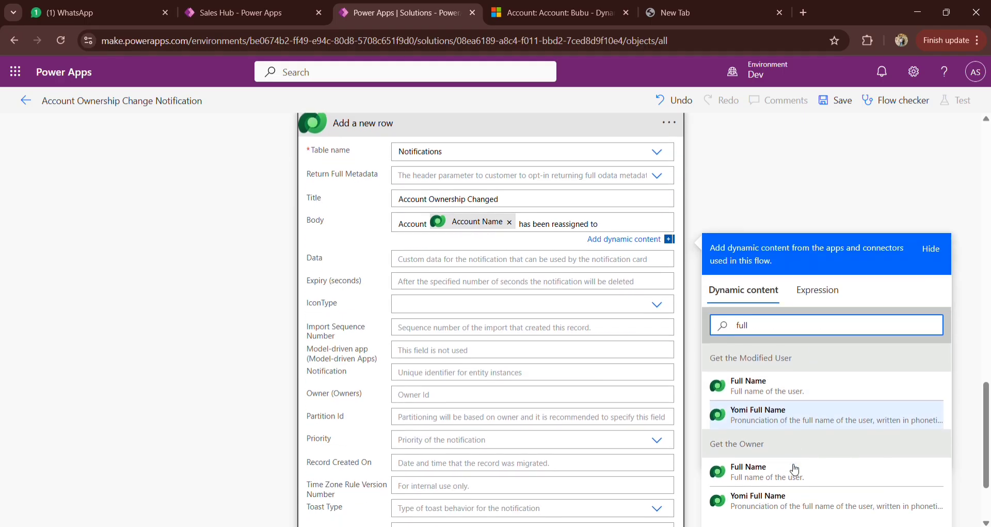
{"action": "left_click", "coordinate": [771, 478]}
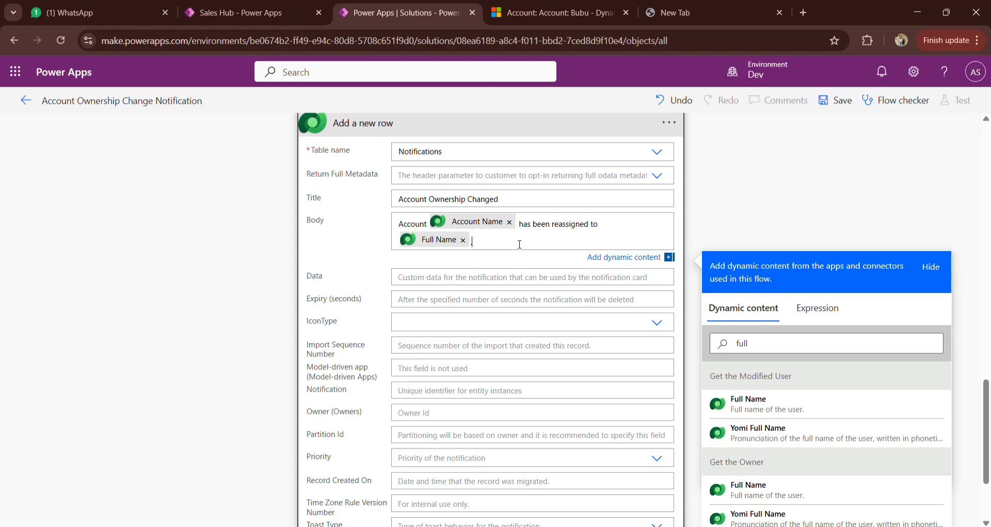
{"action": "type", "text": "."}
Step: Add a new Body line reading "Changed by :" followed by the Full Name value from "Get the Modified User"
{"action": "key", "text": "Return"}
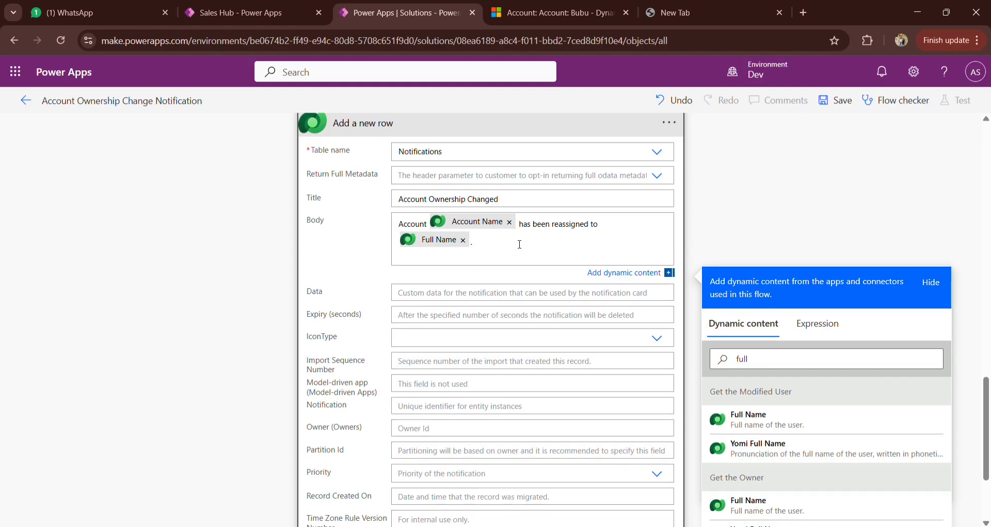
{"action": "type", "text": "Changed by :"}
{"action": "scroll", "coordinate": [520, 245], "scroll_direction": "up", "scroll_amount": 4}
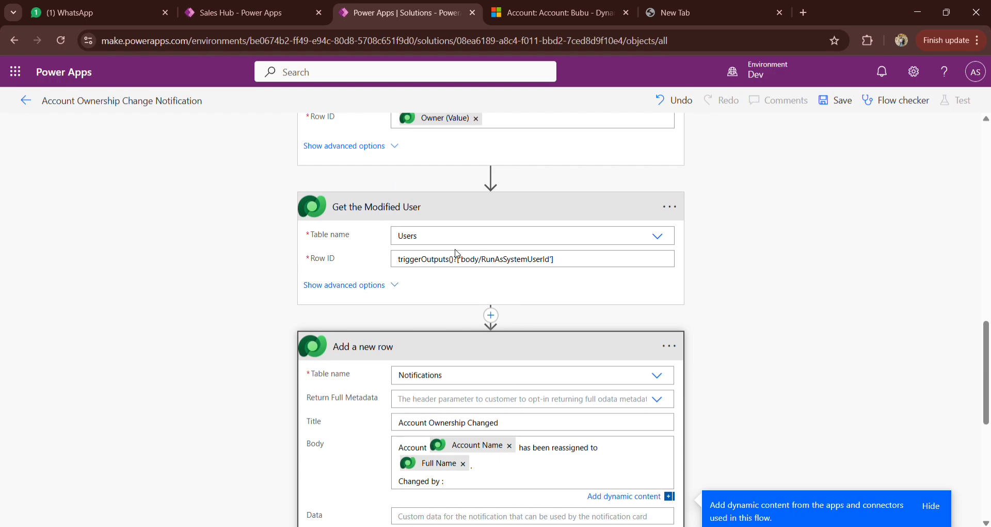
{"action": "scroll", "coordinate": [458, 254], "scroll_direction": "down", "scroll_amount": 1}
{"action": "scroll", "coordinate": [680, 314], "scroll_direction": "down", "scroll_amount": 3}
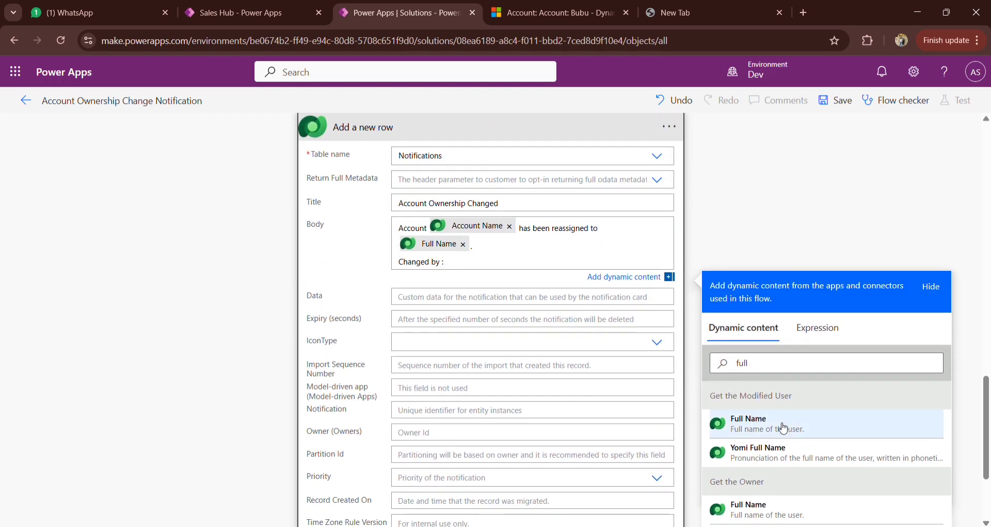
{"action": "left_click", "coordinate": [784, 428]}
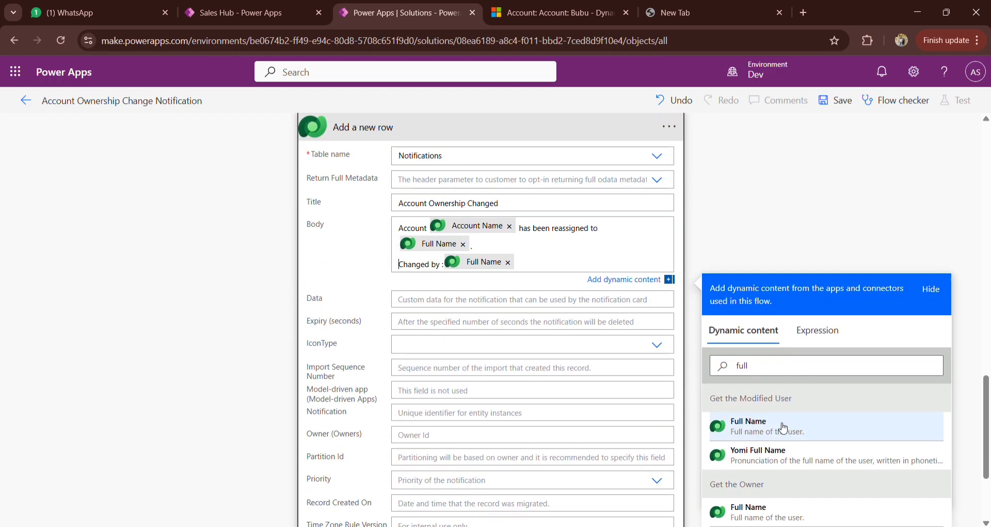
{"action": "left_click", "coordinate": [747, 240]}
Step: Examine the View record link in the Parse JSON content and the notifications pane in Dynamics 365, and return to the flow's notification action
{"action": "scroll", "coordinate": [747, 240], "scroll_direction": "up", "scroll_amount": 5}
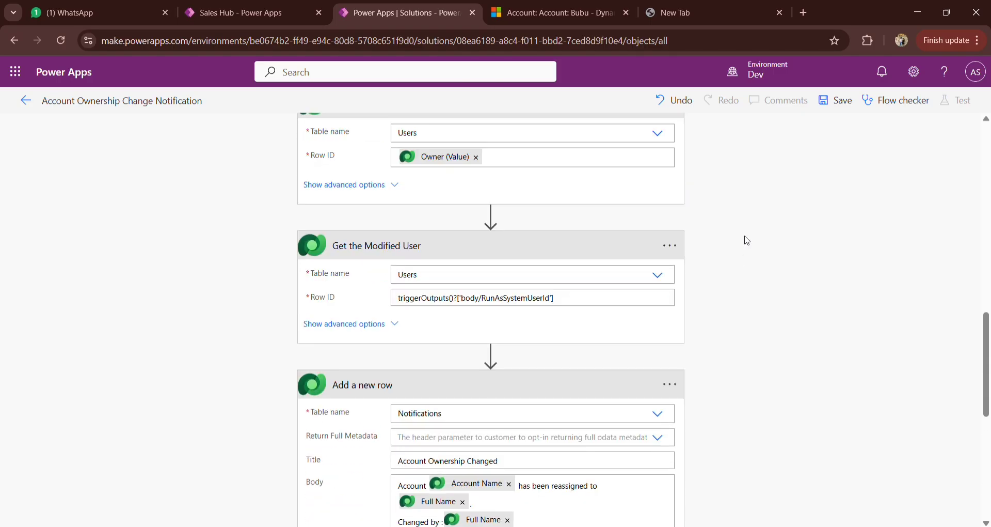
{"action": "scroll", "coordinate": [747, 240], "scroll_direction": "up", "scroll_amount": 10}
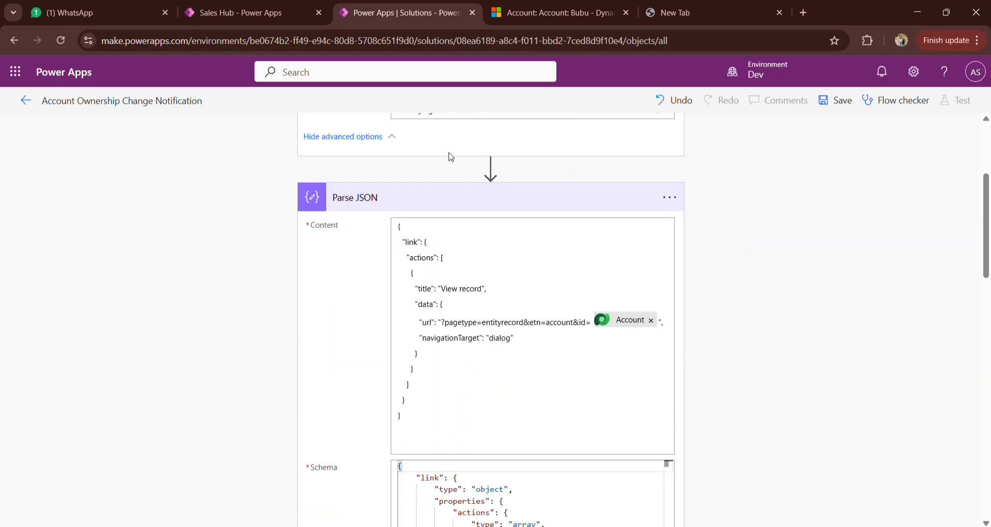
{"action": "left_click", "coordinate": [549, 5]}
{"action": "left_click", "coordinate": [791, 77]}
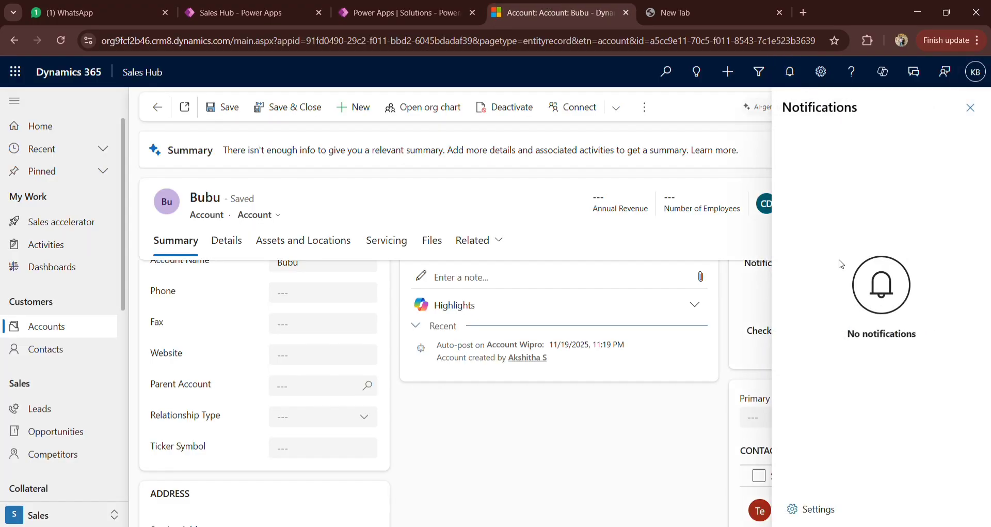
{"action": "left_click", "coordinate": [407, 4]}
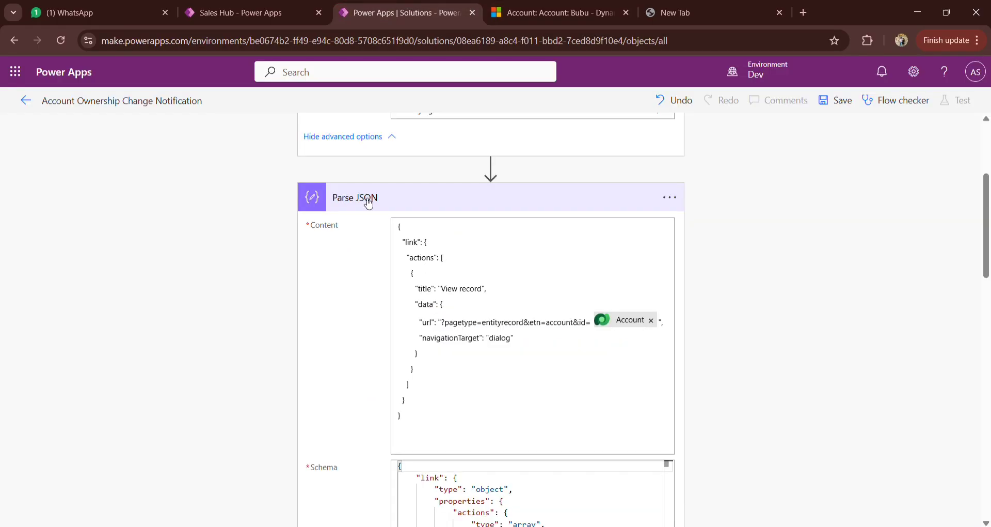
{"action": "scroll", "coordinate": [675, 316], "scroll_direction": "down", "scroll_amount": 10}
{"action": "scroll", "coordinate": [677, 318], "scroll_direction": "down", "scroll_amount": 1}
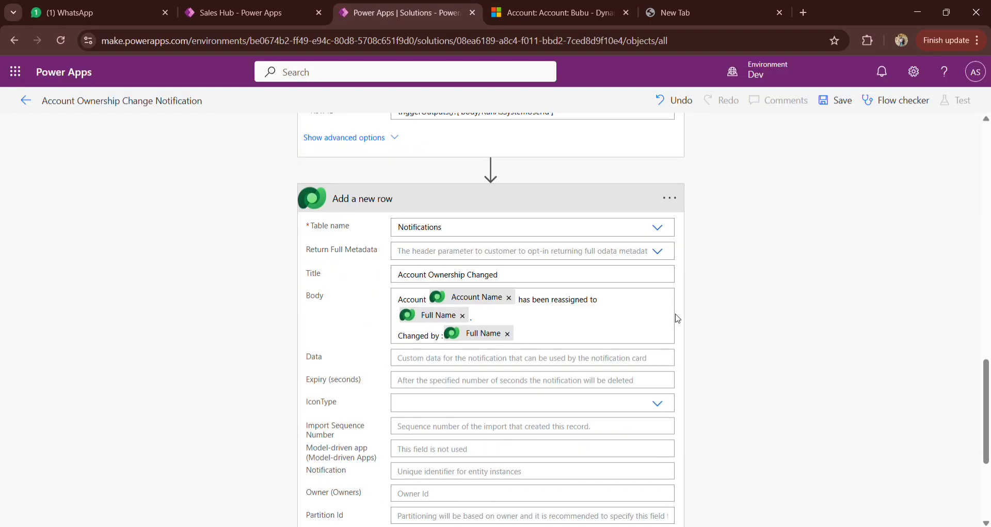
Step: Search the dynamic content for the notification's Data field with "pars" and "link", and clear the search
{"action": "left_click", "coordinate": [433, 359]}
{"action": "scroll", "coordinate": [721, 347], "scroll_direction": "down", "scroll_amount": 1}
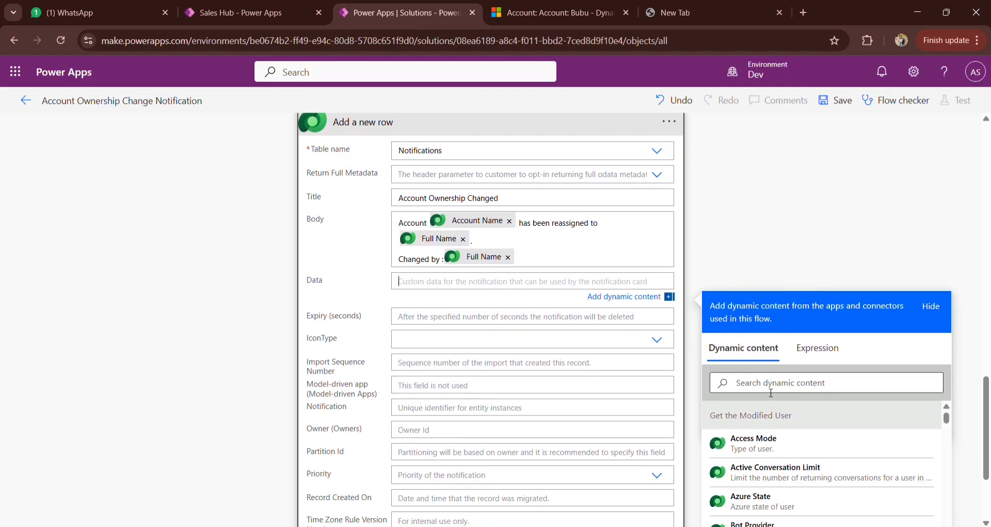
{"action": "left_click", "coordinate": [770, 391]}
{"action": "type", "text": "pars"}
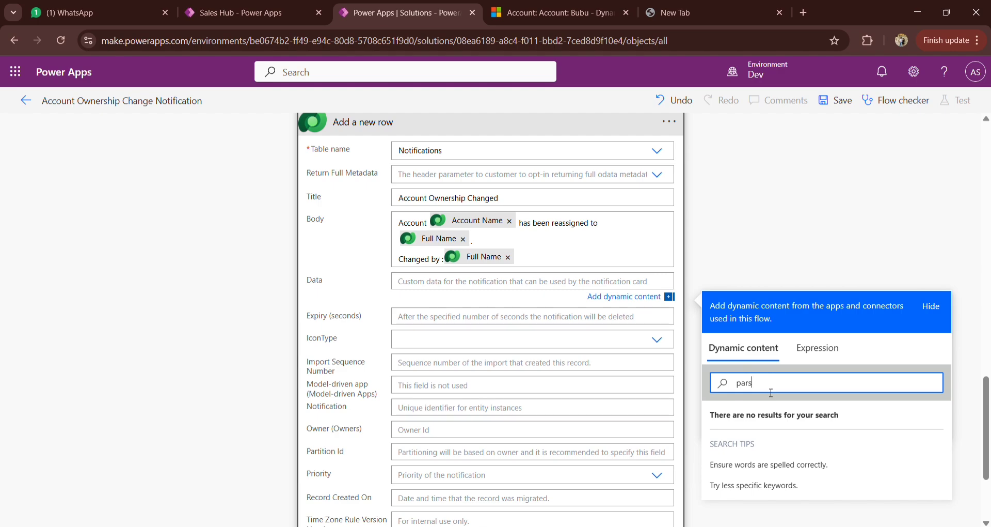
{"action": "key", "text": "BackSpace"}
{"action": "key", "text": "BackSpace"}
{"action": "key", "text": "BackSpace"}
{"action": "key", "text": "BackSpace"}
{"action": "type", "text": "lin"}
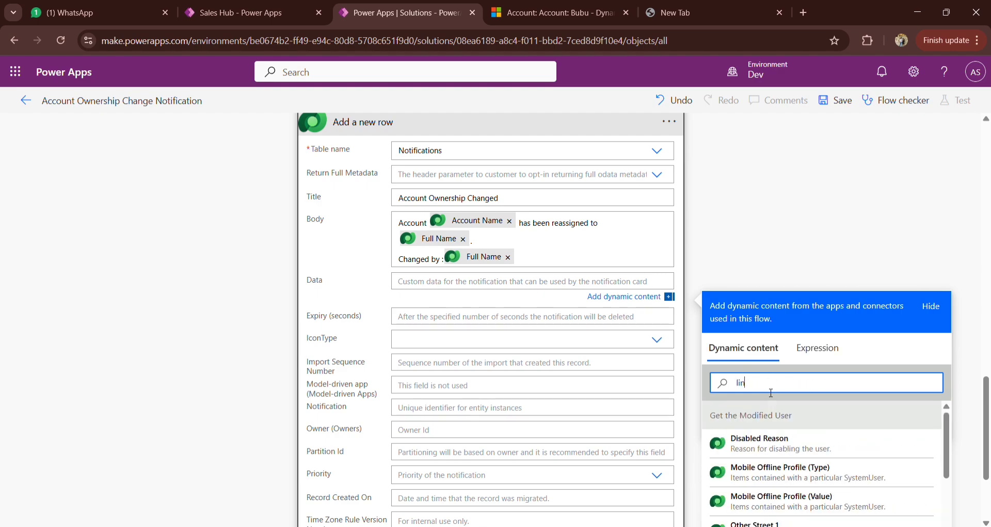
{"action": "type", "text": "k"}
{"action": "key", "text": "BackSpace"}
{"action": "key", "text": "BackSpace"}
{"action": "key", "text": "BackSpace"}
{"action": "key", "text": "BackSpace"}
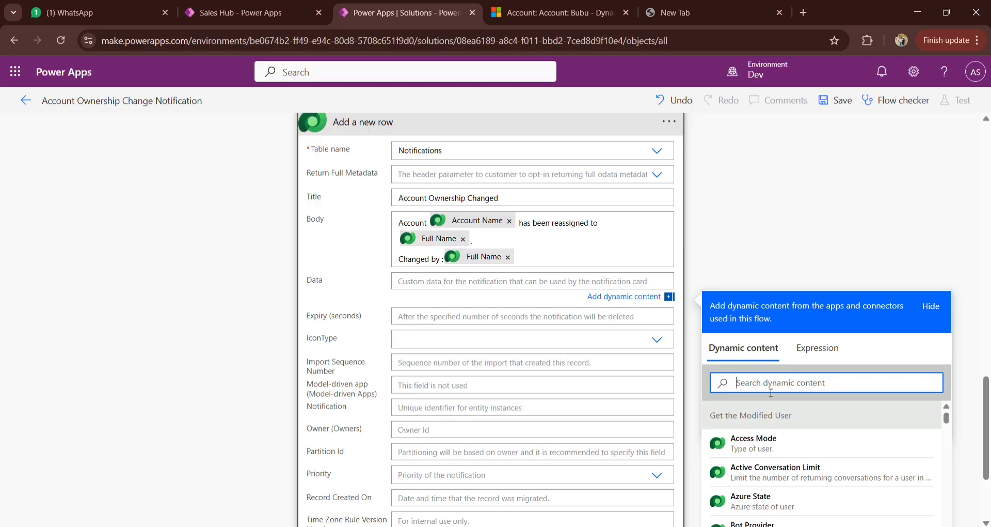
Step: Insert the Body output of the Parse JSON action into the notification's Data field
{"action": "scroll", "coordinate": [774, 444], "scroll_direction": "down", "scroll_amount": 6}
{"action": "scroll", "coordinate": [809, 195], "scroll_direction": "down", "scroll_amount": 2}
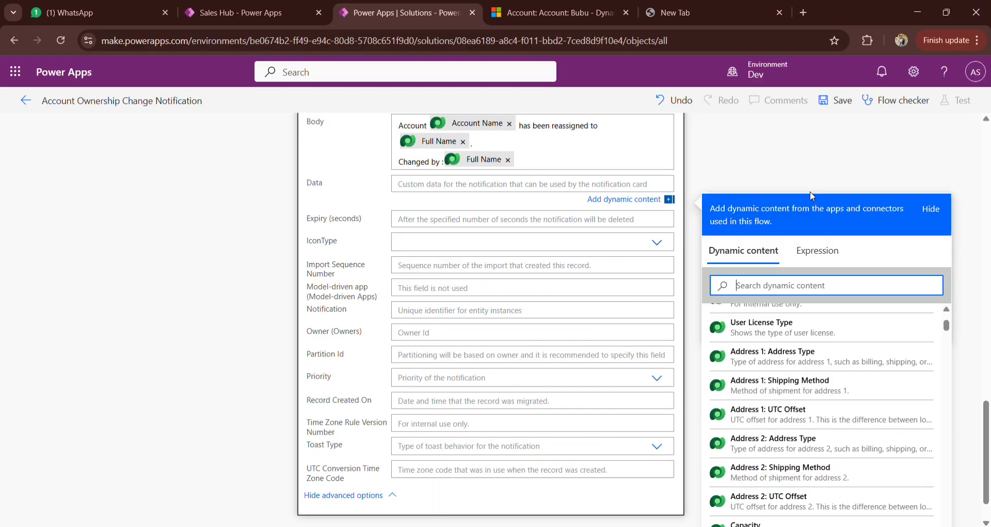
{"action": "scroll", "coordinate": [810, 191], "scroll_direction": "down", "scroll_amount": 1}
{"action": "scroll", "coordinate": [785, 342], "scroll_direction": "down", "scroll_amount": 10}
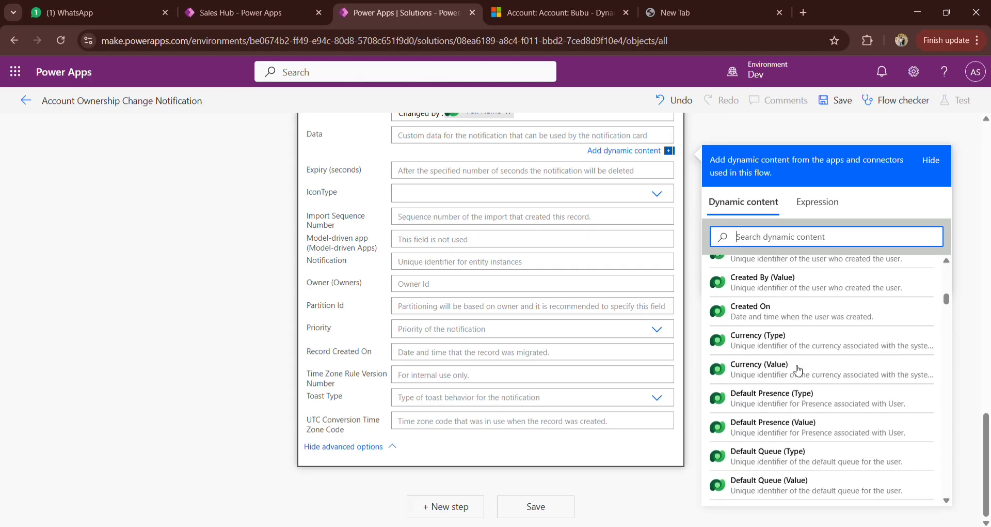
{"action": "scroll", "coordinate": [798, 370], "scroll_direction": "down", "scroll_amount": 15}
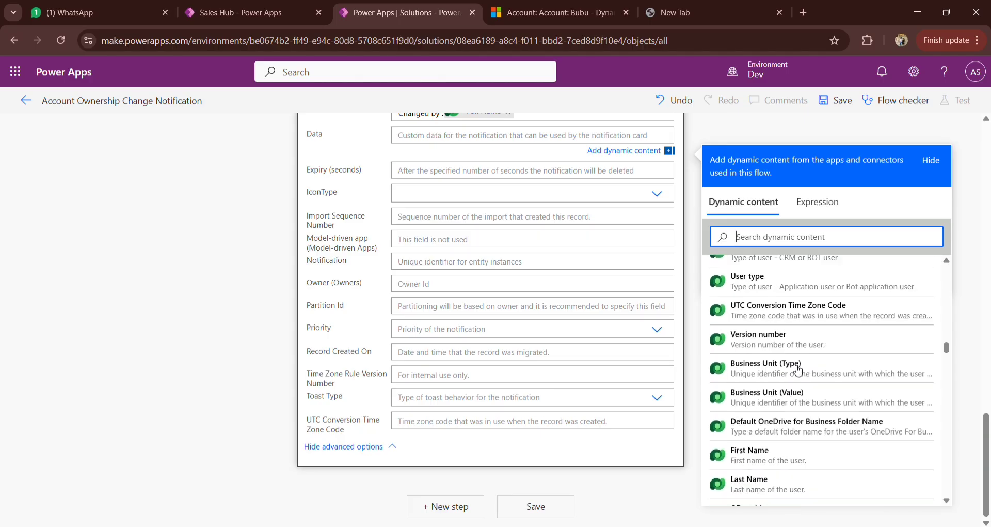
{"action": "scroll", "coordinate": [798, 369], "scroll_direction": "down", "scroll_amount": 15}
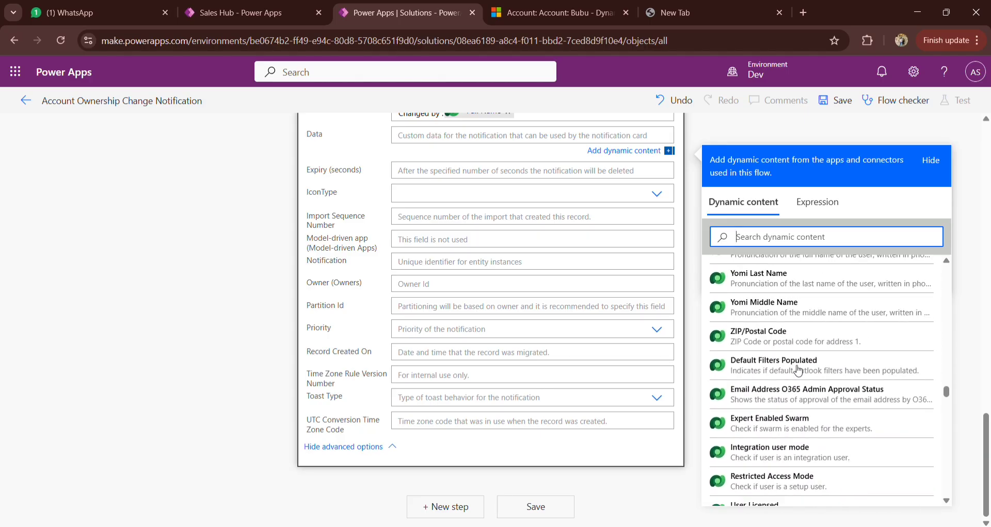
{"action": "scroll", "coordinate": [798, 370], "scroll_direction": "down", "scroll_amount": 8}
{"action": "scroll", "coordinate": [774, 364], "scroll_direction": "up", "scroll_amount": 3}
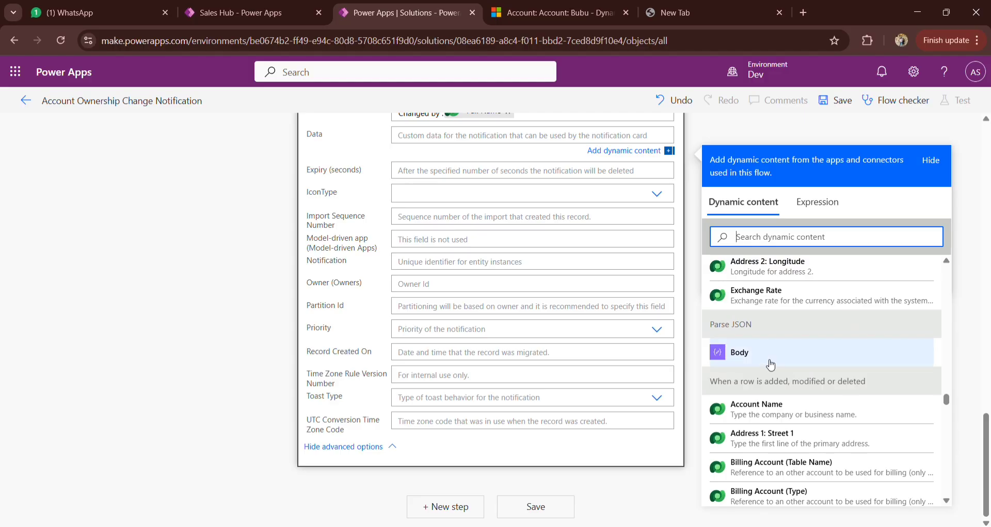
{"action": "left_click", "coordinate": [770, 364]}
{"action": "scroll", "coordinate": [550, 324], "scroll_direction": "up", "scroll_amount": 2}
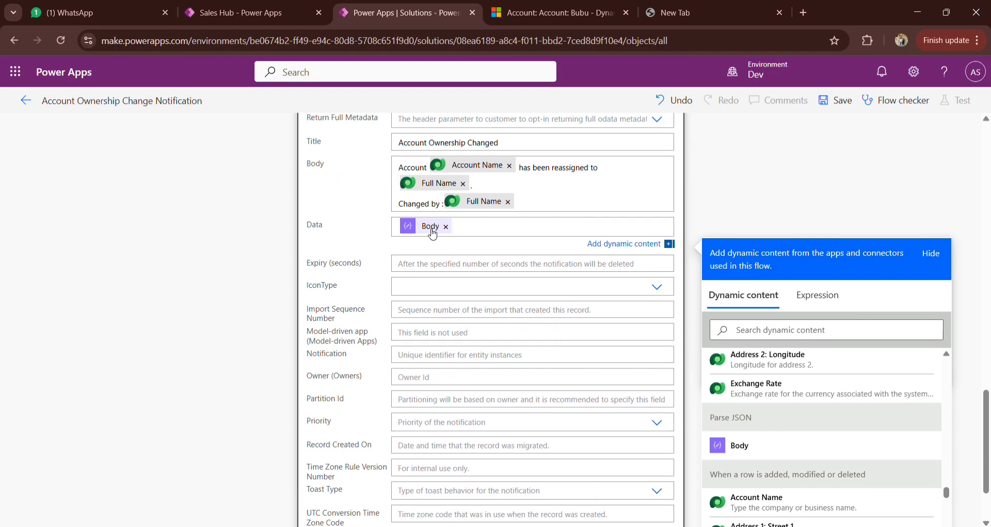
Step: Review the View record link in the Parse JSON content and save the flow
{"action": "scroll", "coordinate": [551, 243], "scroll_direction": "up", "scroll_amount": 15}
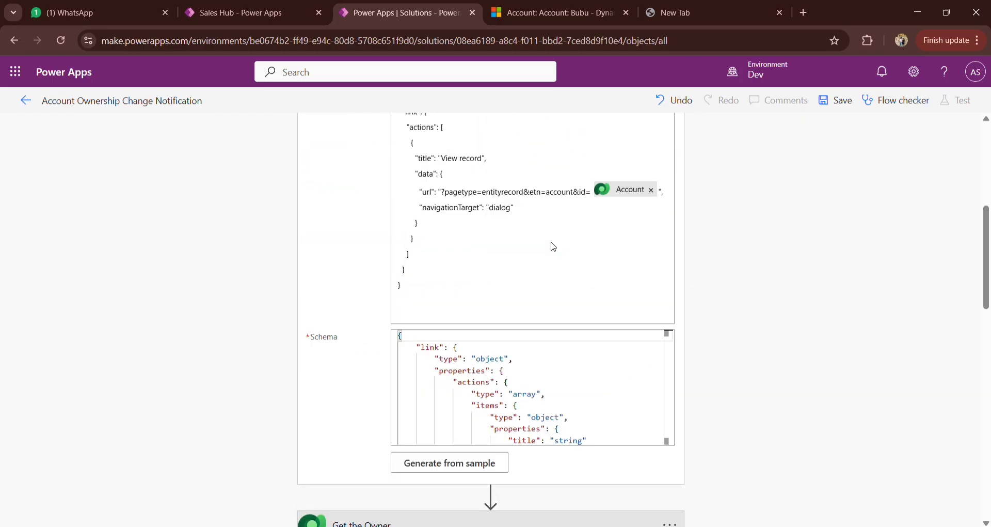
{"action": "scroll", "coordinate": [527, 390], "scroll_direction": "down", "scroll_amount": 1}
{"action": "scroll", "coordinate": [527, 391], "scroll_direction": "up", "scroll_amount": 1}
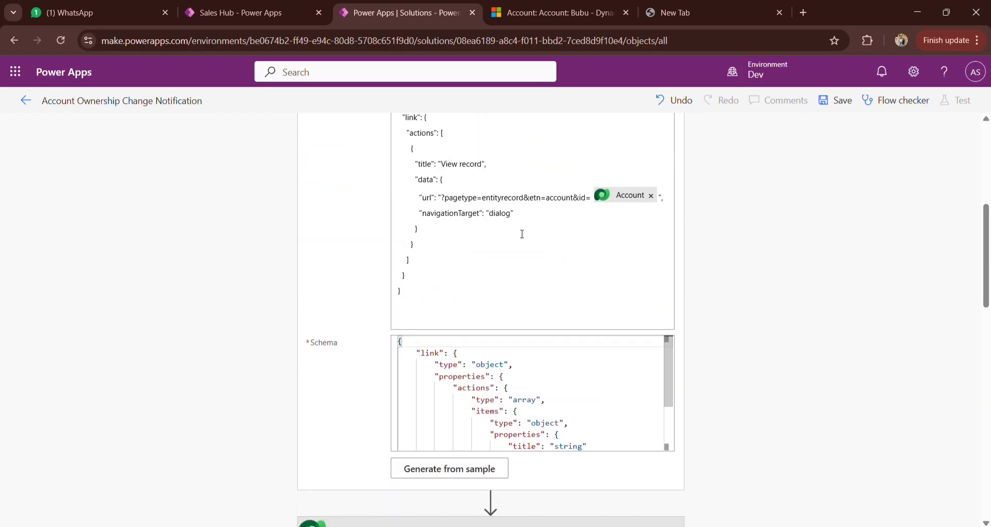
{"action": "scroll", "coordinate": [521, 234], "scroll_direction": "up", "scroll_amount": 2}
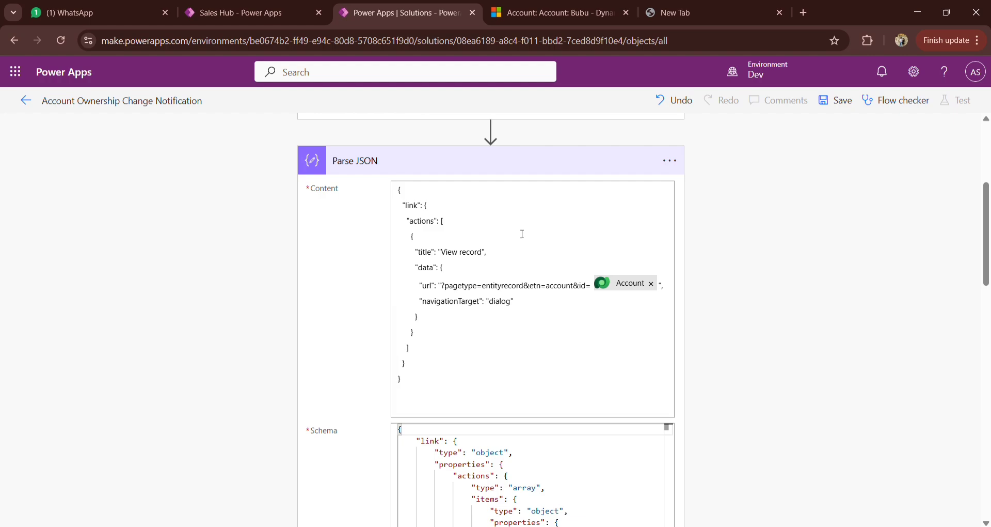
{"action": "scroll", "coordinate": [570, 273], "scroll_direction": "down", "scroll_amount": 15}
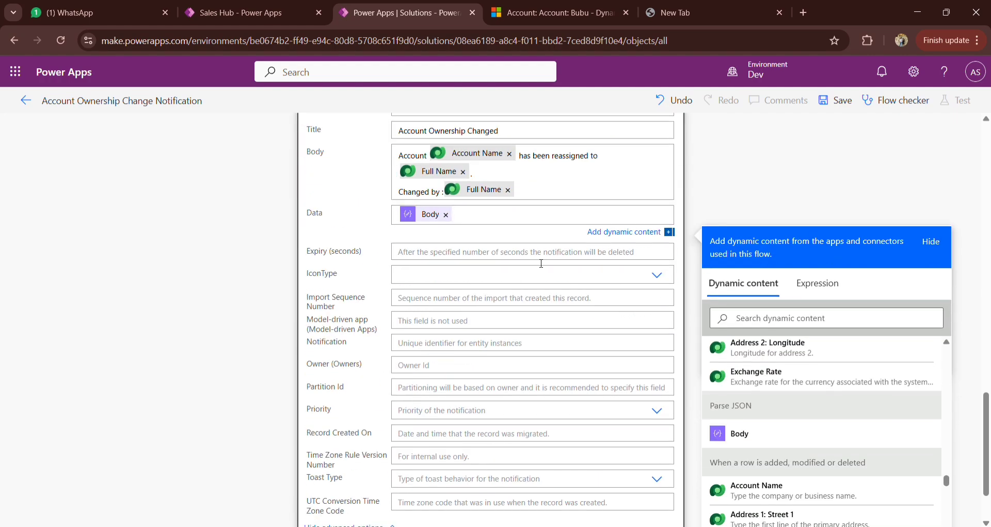
{"action": "left_click", "coordinate": [837, 103]}
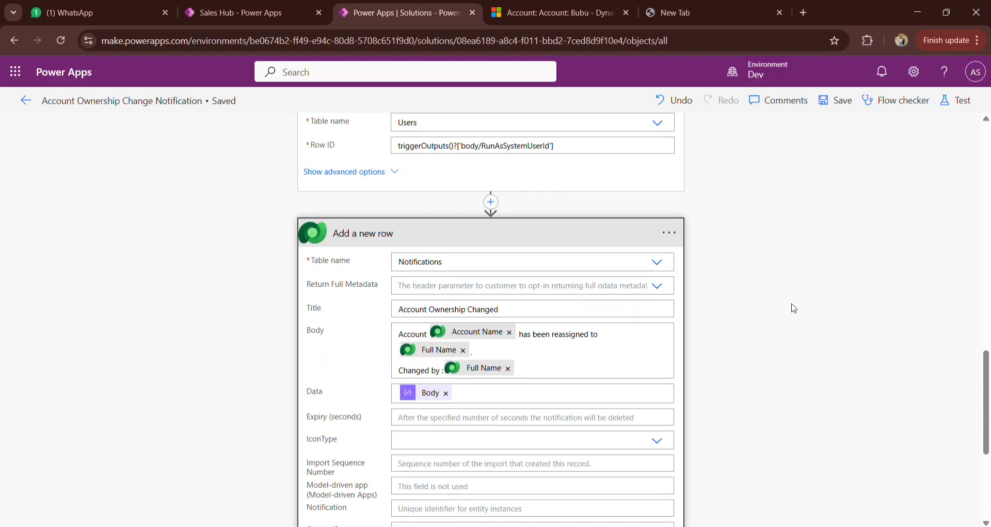
Step: Remove the Body value from the notification's Data field and generate the Parse JSON schema from its Content JSON as the sample payload
{"action": "left_click", "coordinate": [447, 394]}
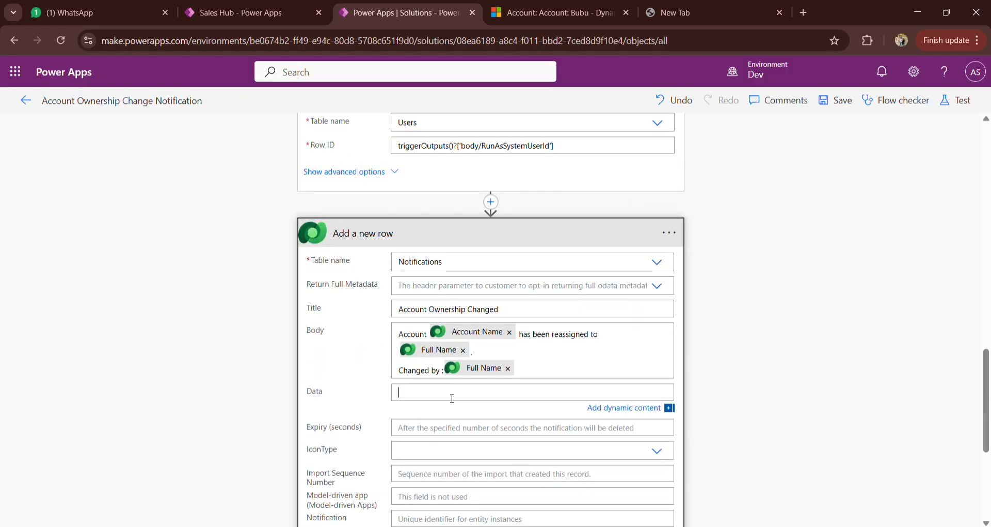
{"action": "scroll", "coordinate": [761, 237], "scroll_direction": "up", "scroll_amount": 13}
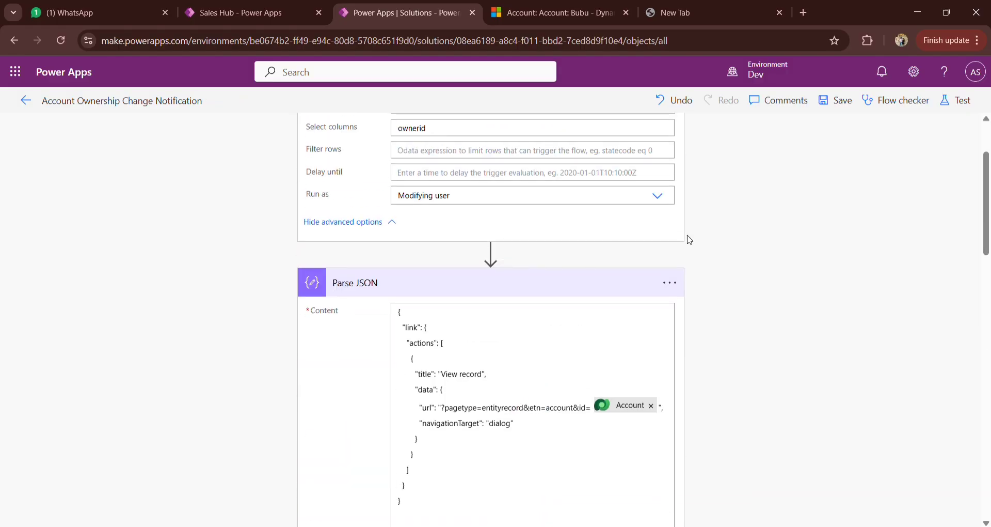
{"action": "left_click", "coordinate": [500, 284]}
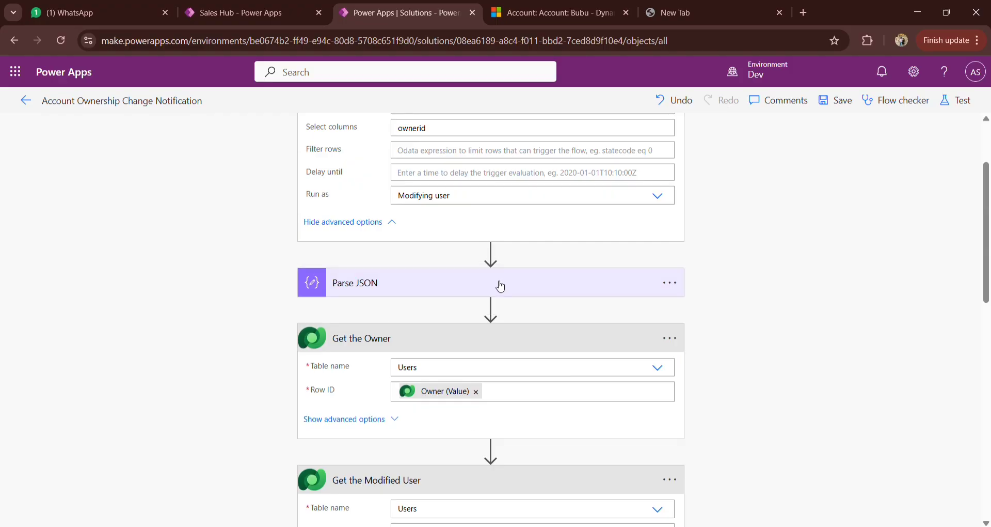
{"action": "left_click", "coordinate": [498, 284]}
{"action": "scroll", "coordinate": [748, 398], "scroll_direction": "down", "scroll_amount": 5}
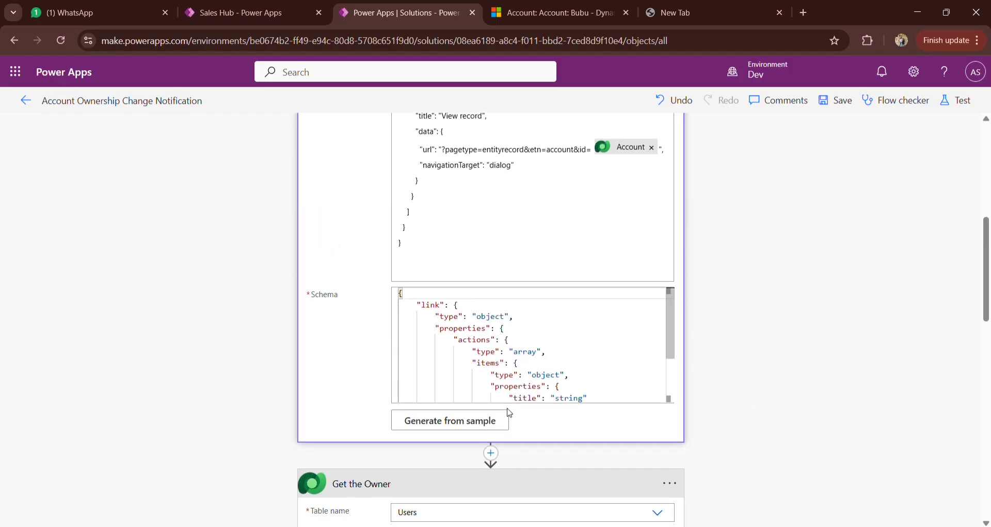
{"action": "left_click", "coordinate": [498, 274]}
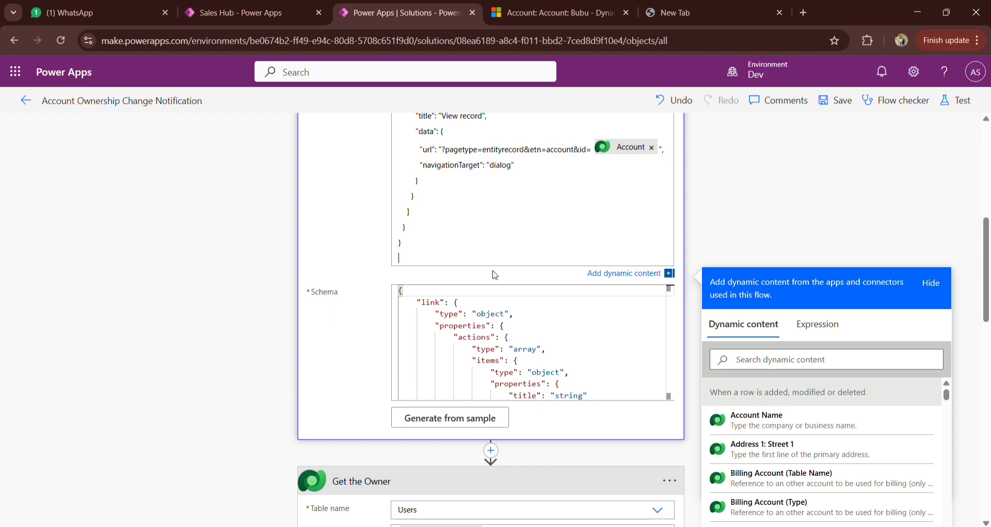
{"action": "key", "text": "ctrl+a"}
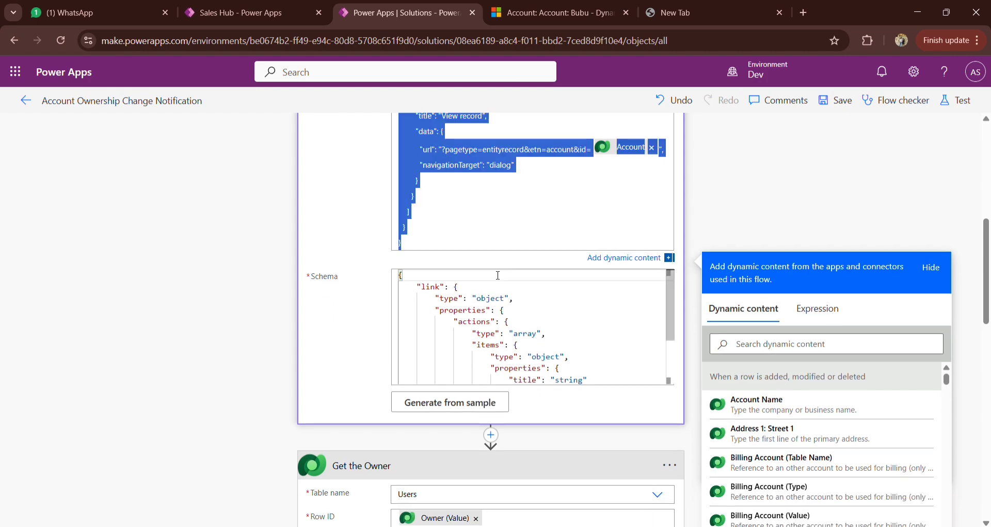
{"action": "left_click", "coordinate": [433, 405]}
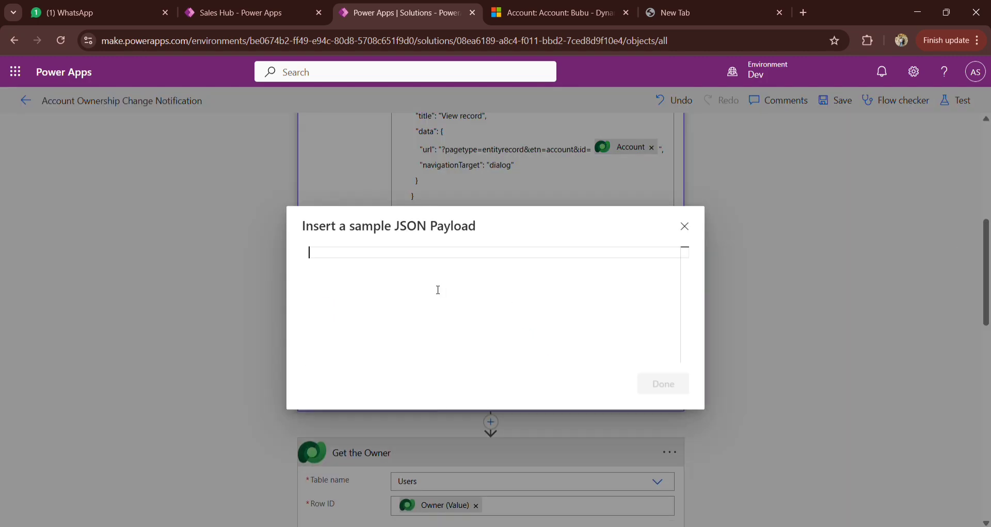
{"action": "key", "text": "ctrl+v"}
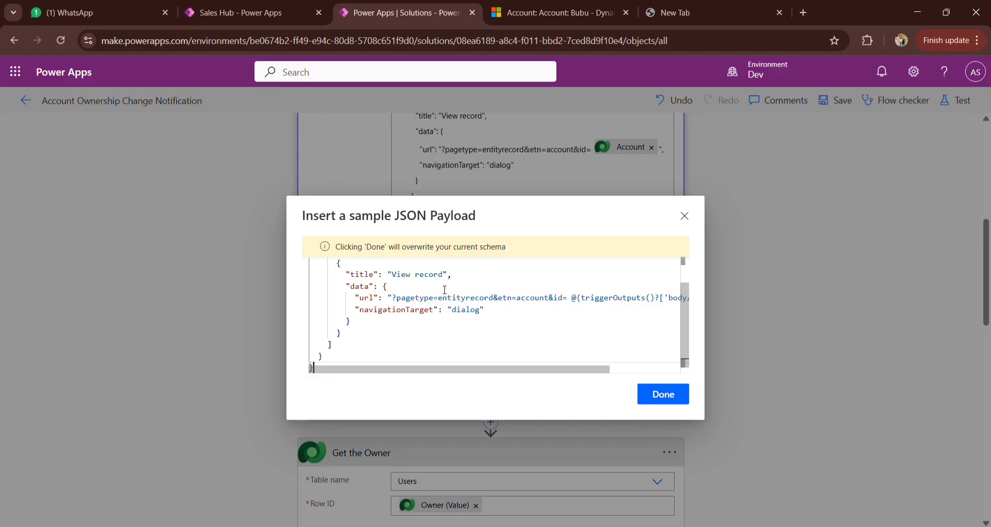
{"action": "left_click", "coordinate": [663, 394]}
{"action": "scroll", "coordinate": [603, 351], "scroll_direction": "down", "scroll_amount": 2}
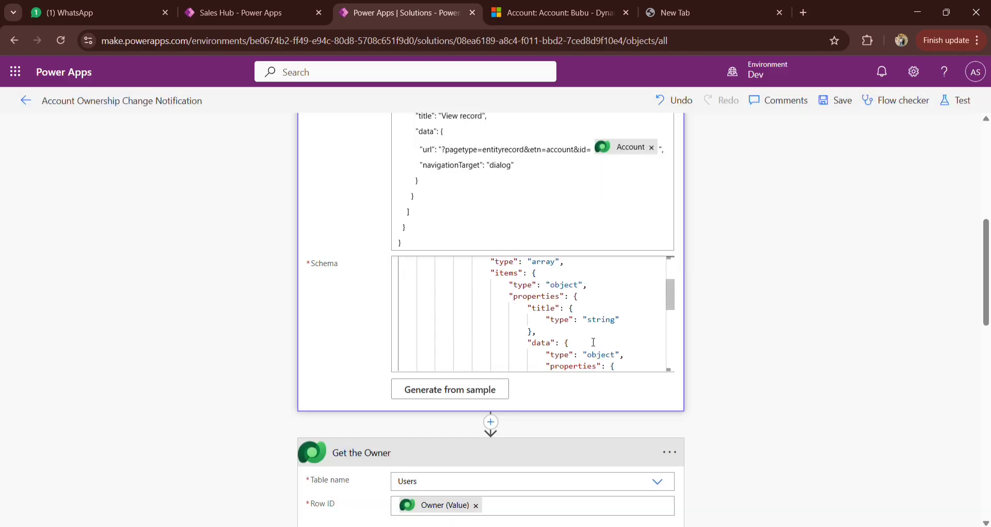
{"action": "scroll", "coordinate": [757, 345], "scroll_direction": "down", "scroll_amount": 1}
{"action": "scroll", "coordinate": [759, 346], "scroll_direction": "up", "scroll_amount": 3}
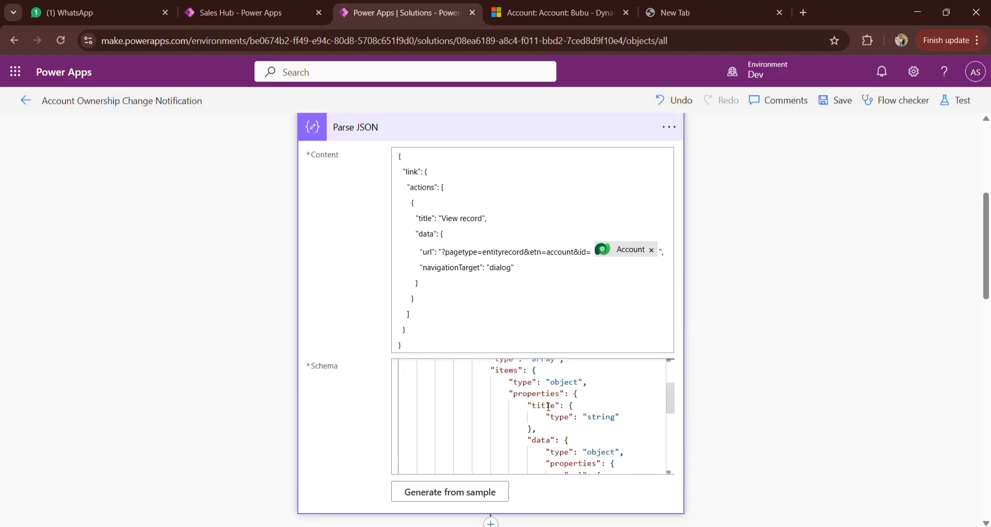
{"action": "scroll", "coordinate": [549, 408], "scroll_direction": "down", "scroll_amount": 3}
{"action": "scroll", "coordinate": [549, 409], "scroll_direction": "down", "scroll_amount": 2}
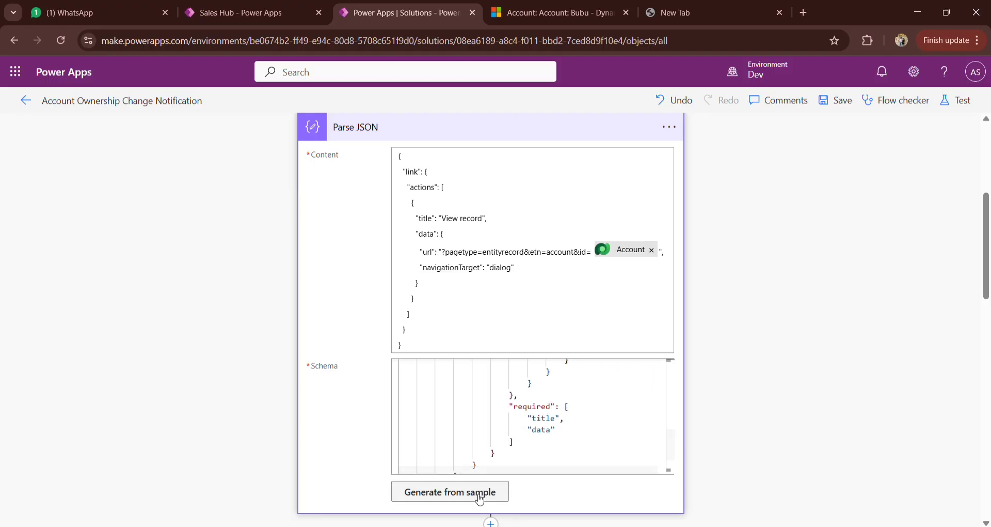
Step: Search the dynamic content for the notification's Data field with "link"
{"action": "scroll", "coordinate": [841, 320], "scroll_direction": "down", "scroll_amount": 15}
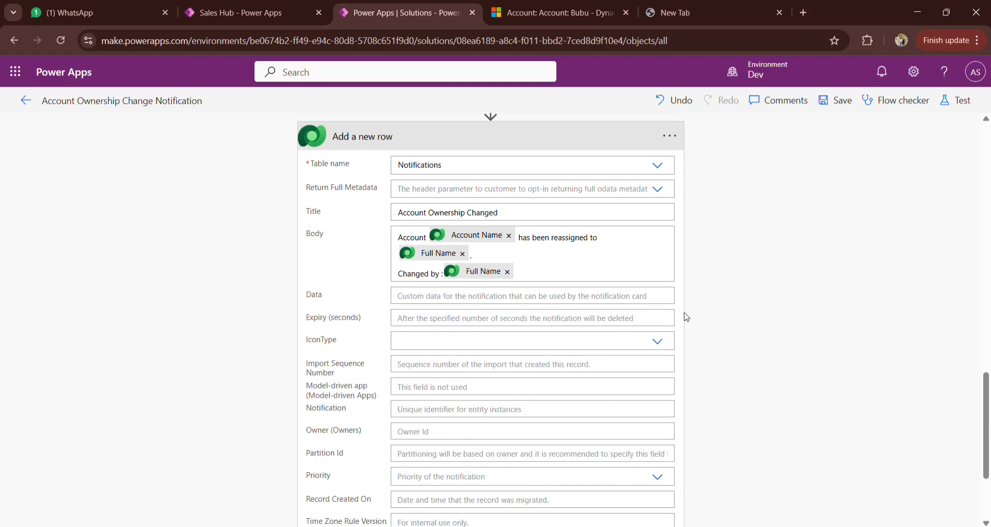
{"action": "left_click", "coordinate": [511, 295]}
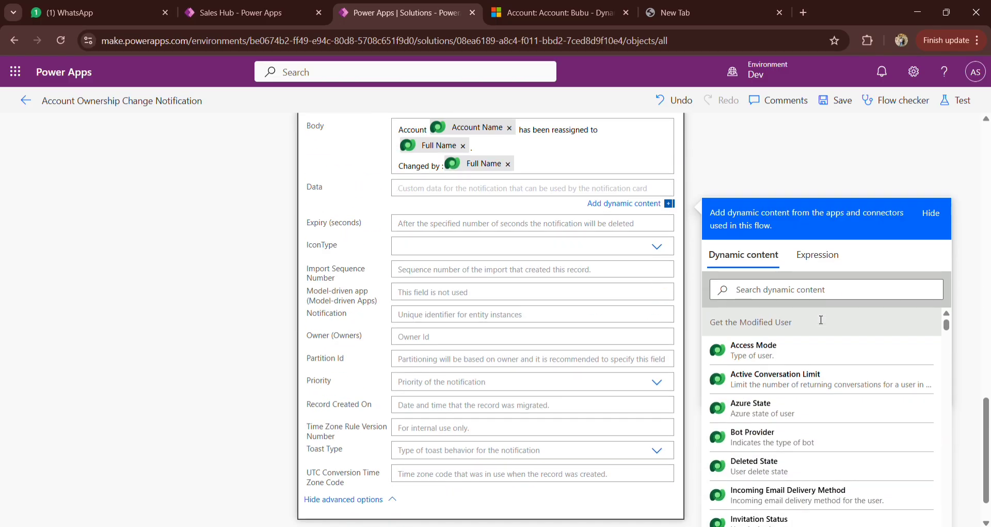
{"action": "left_click", "coordinate": [801, 295]}
{"action": "type", "text": "link"}
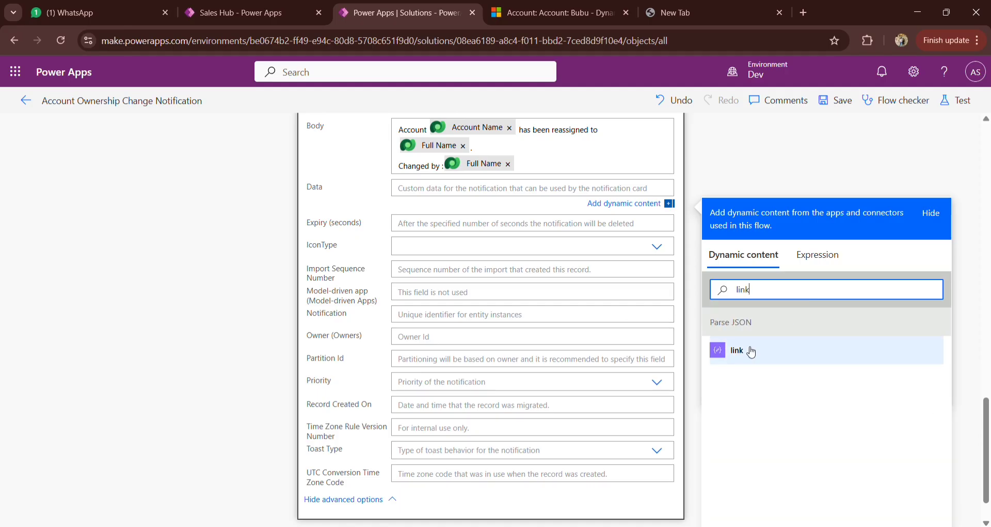
Step: Copy the full Parse JSON content and regenerate the schema once more with it as the sample payload
{"action": "scroll", "coordinate": [495, 288], "scroll_direction": "up", "scroll_amount": 12}
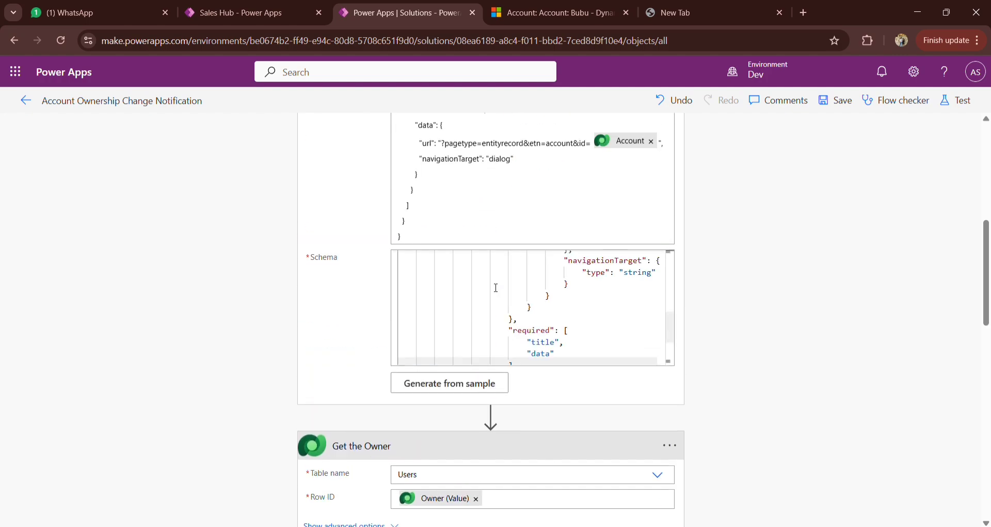
{"action": "scroll", "coordinate": [699, 280], "scroll_direction": "up", "scroll_amount": 2}
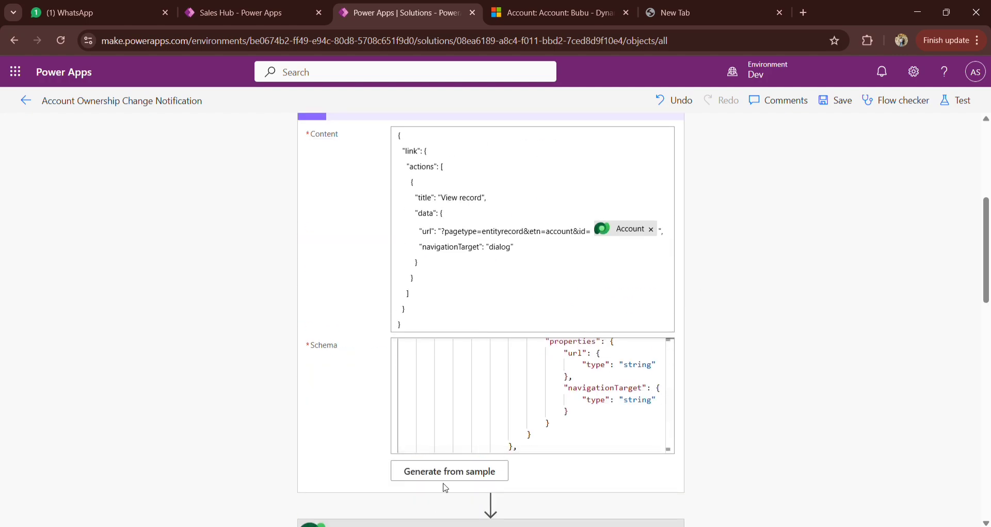
{"action": "left_click", "coordinate": [463, 321]}
{"action": "key", "text": "ctrl+a"}
{"action": "key", "text": "ctrl+c"}
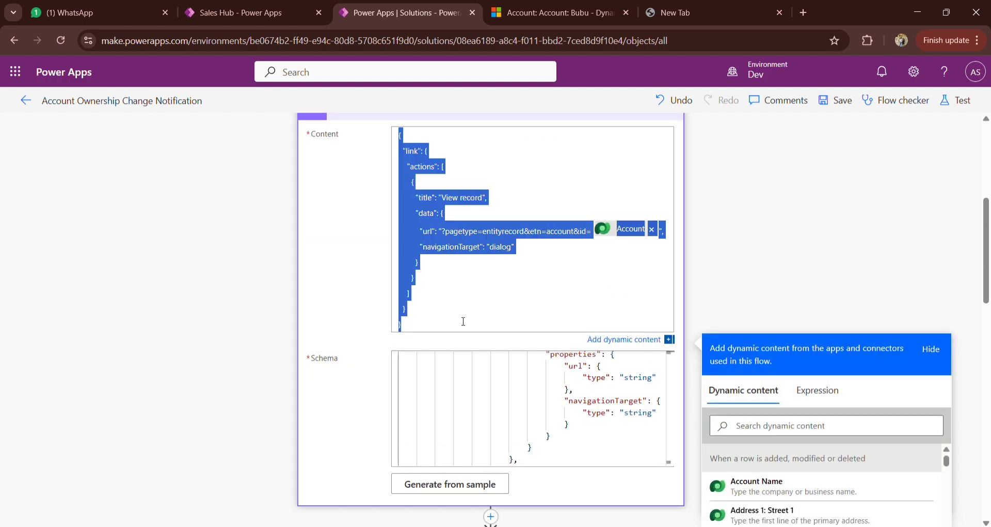
{"action": "left_click", "coordinate": [463, 488]}
{"action": "key", "text": "ctrl+v"}
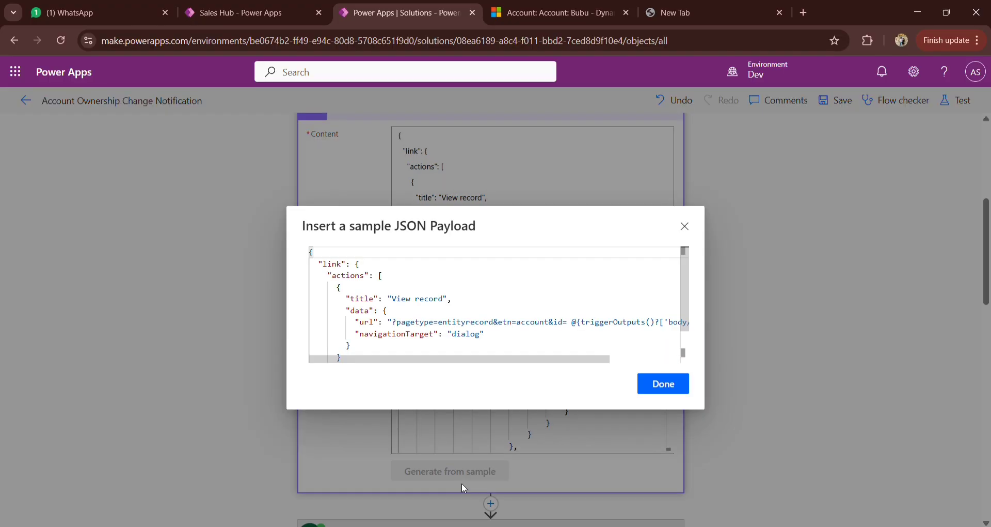
{"action": "left_click", "coordinate": [671, 383]}
Step: Insert the link output of the Parse JSON action into the notification's Data field
{"action": "scroll", "coordinate": [810, 372], "scroll_direction": "down", "scroll_amount": 3}
{"action": "scroll", "coordinate": [809, 372], "scroll_direction": "down", "scroll_amount": 10}
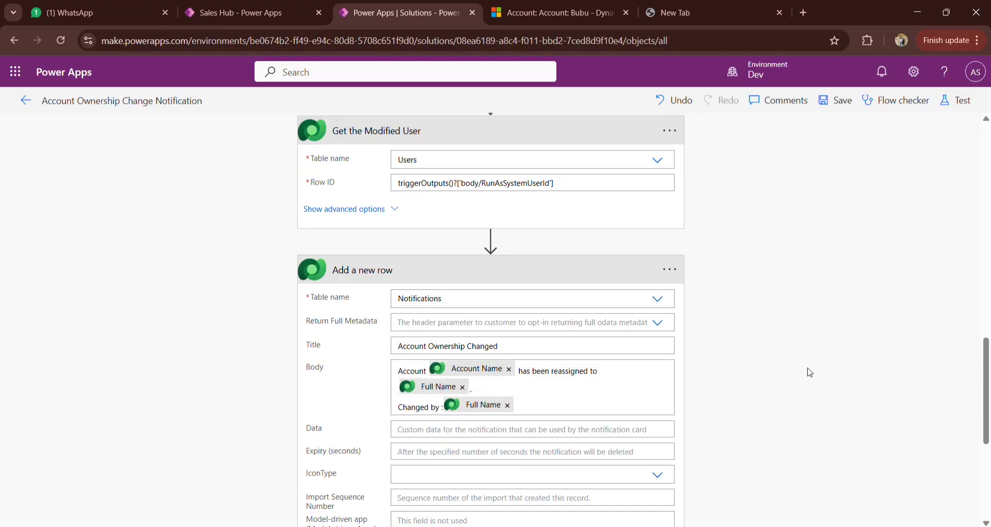
{"action": "left_click", "coordinate": [454, 240]}
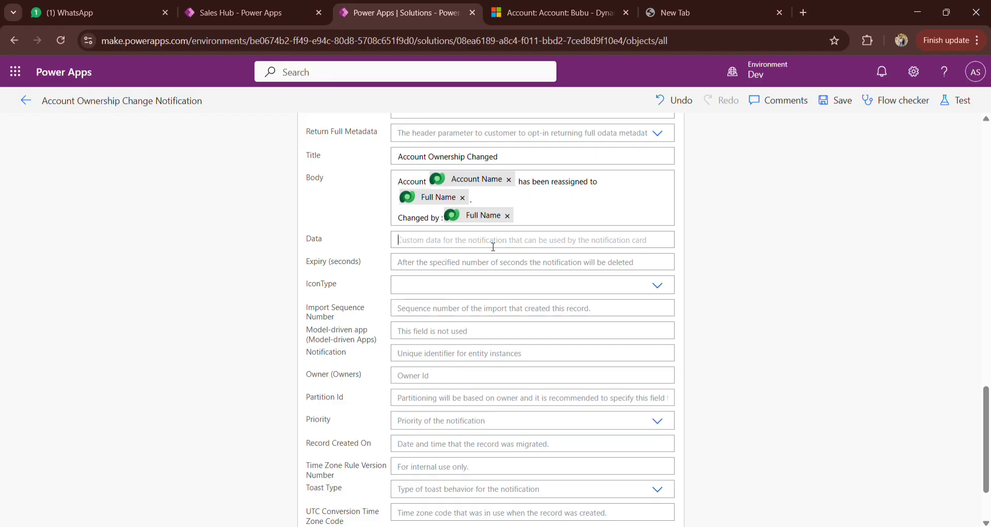
{"action": "left_click", "coordinate": [749, 409]}
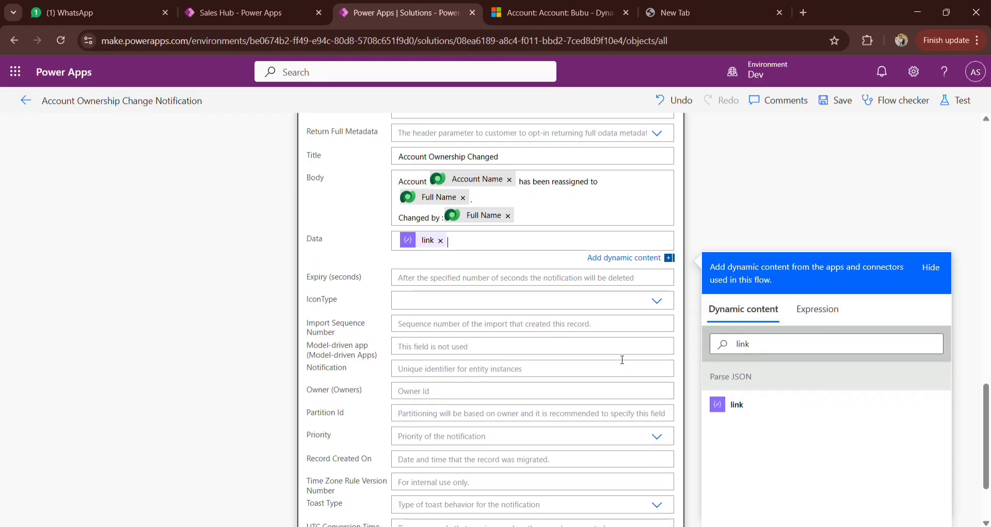
Step: Set the new notification row's expiry to 200 seconds and its icon type to Info
{"action": "scroll", "coordinate": [797, 163], "scroll_direction": "up", "scroll_amount": 10}
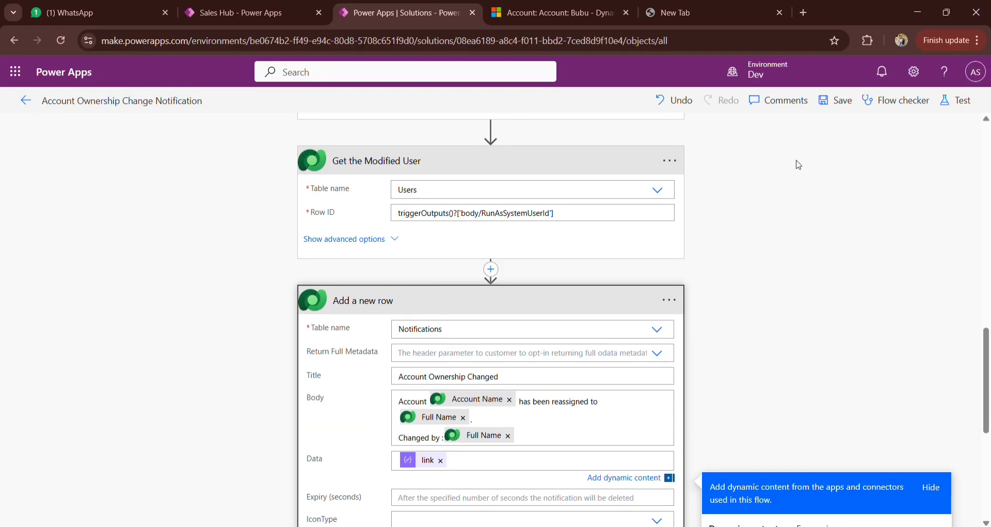
{"action": "scroll", "coordinate": [826, 304], "scroll_direction": "down", "scroll_amount": 10}
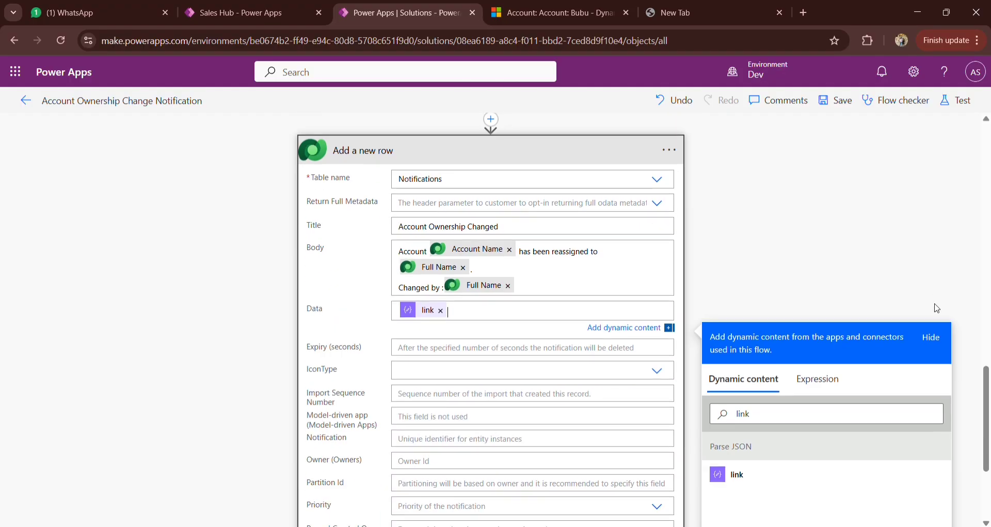
{"action": "left_click", "coordinate": [582, 348]}
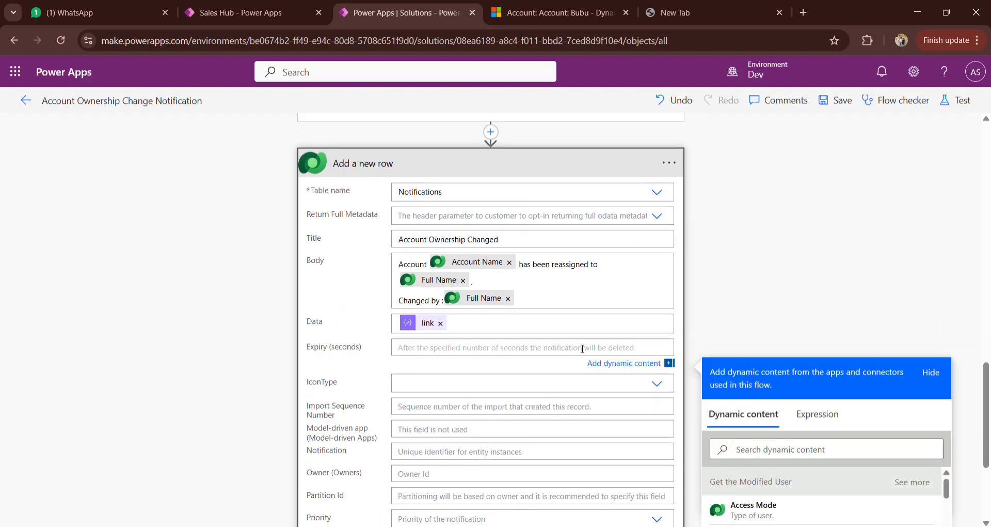
{"action": "type", "text": "2"}
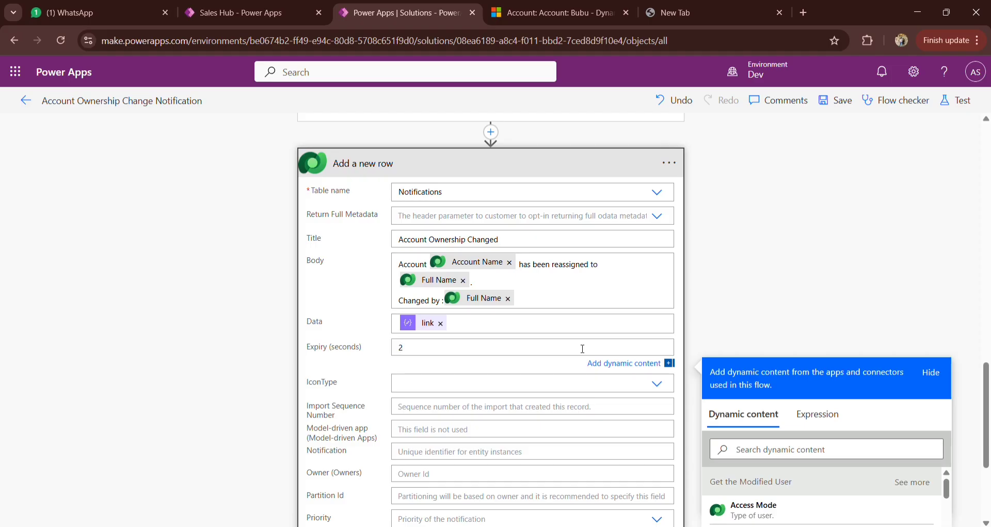
{"action": "type", "text": "00"}
{"action": "left_click", "coordinate": [662, 385]}
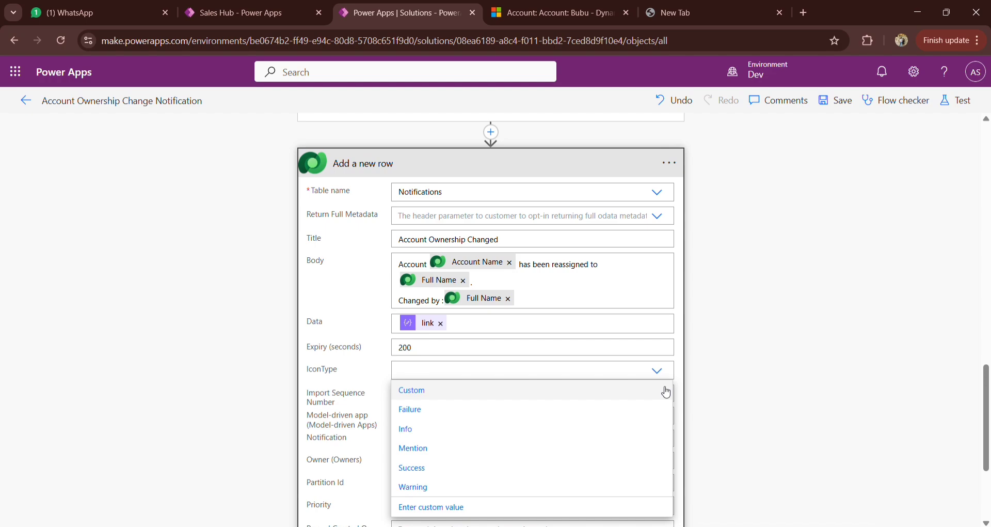
{"action": "left_click", "coordinate": [408, 428]}
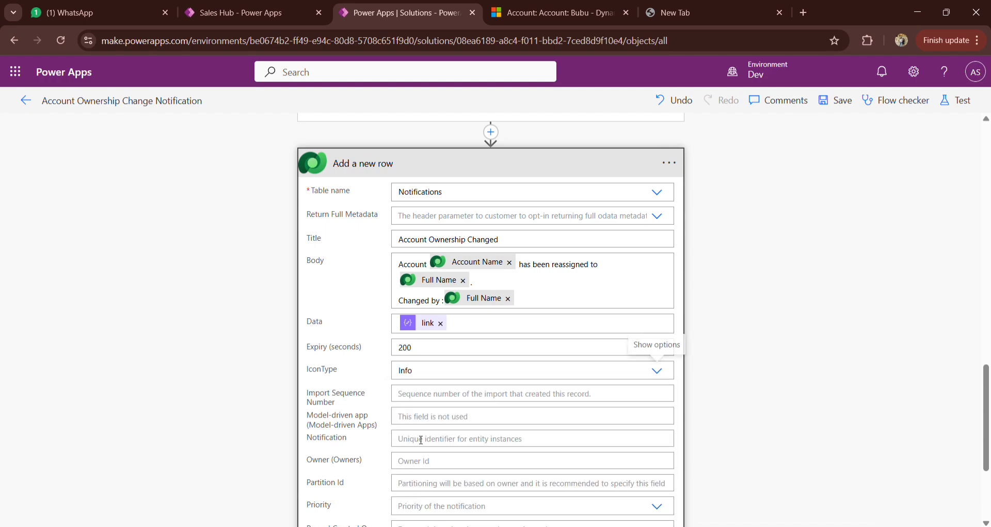
Step: Set the notification row's priority to High
{"action": "scroll", "coordinate": [485, 450], "scroll_direction": "down", "scroll_amount": 3}
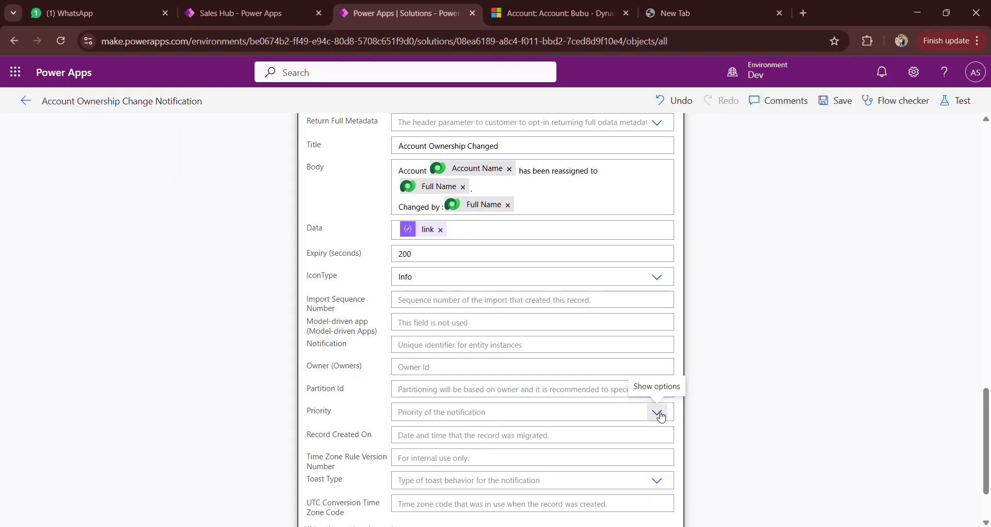
{"action": "left_click", "coordinate": [657, 411]}
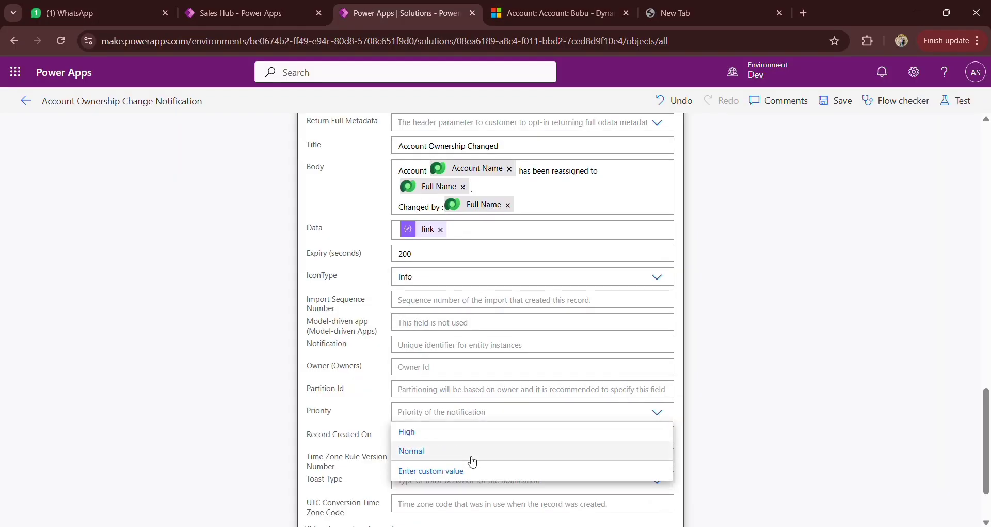
{"action": "left_click", "coordinate": [458, 443]}
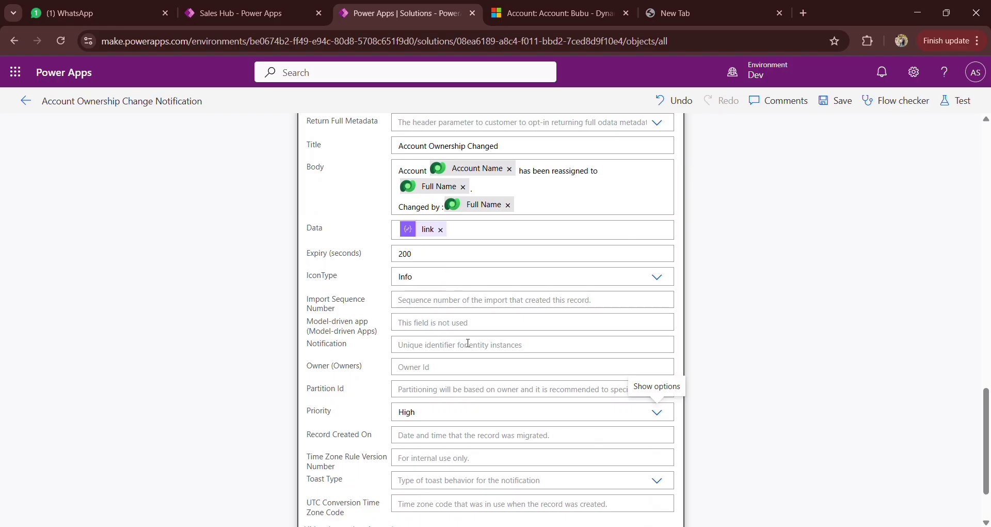
Step: Set the notification's Owner (Owners) field to /systemusers() with the trigger's Owner (Value) output inserted between the parentheses
{"action": "left_click", "coordinate": [440, 368]}
{"action": "type", "text": "/"}
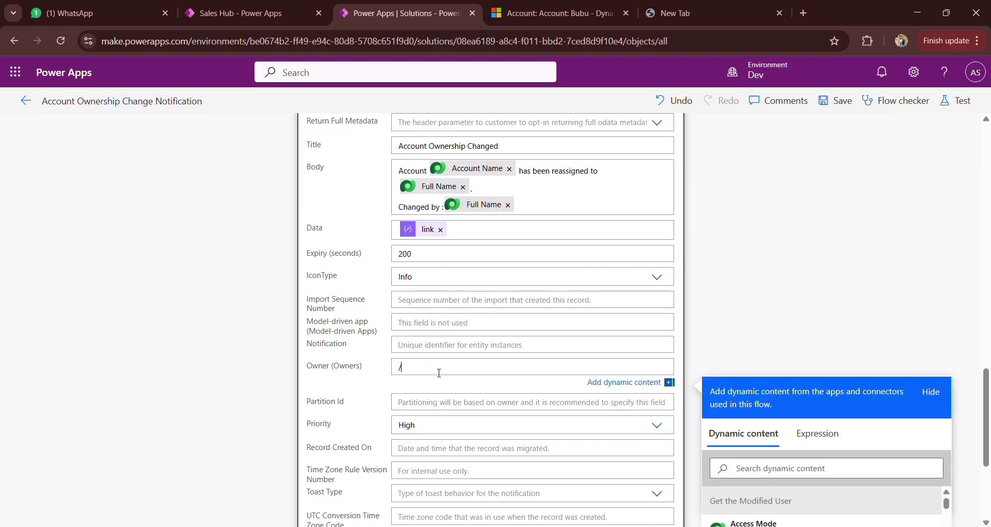
{"action": "type", "text": "systemusers("}
{"action": "scroll", "coordinate": [439, 372], "scroll_direction": "down", "scroll_amount": 2}
{"action": "left_click", "coordinate": [764, 379]}
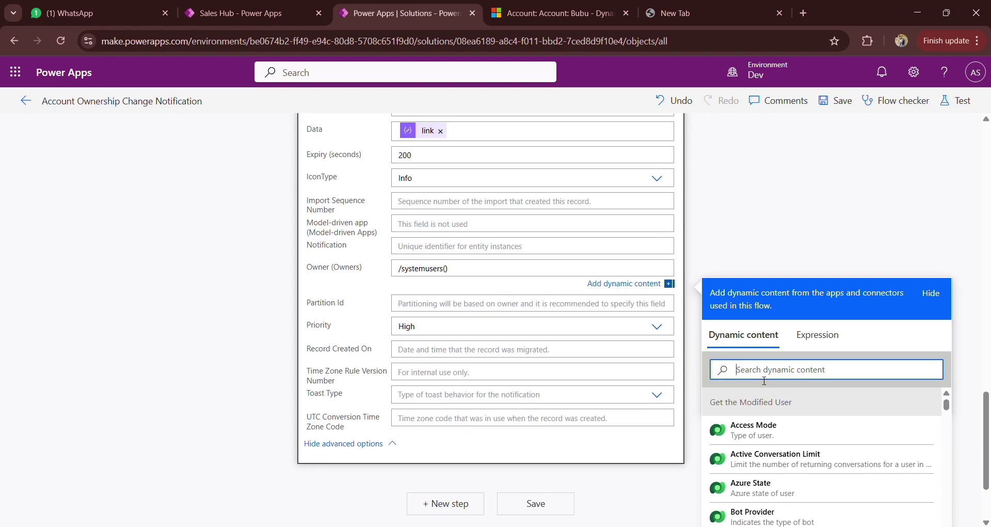
{"action": "type", "text": "owner"}
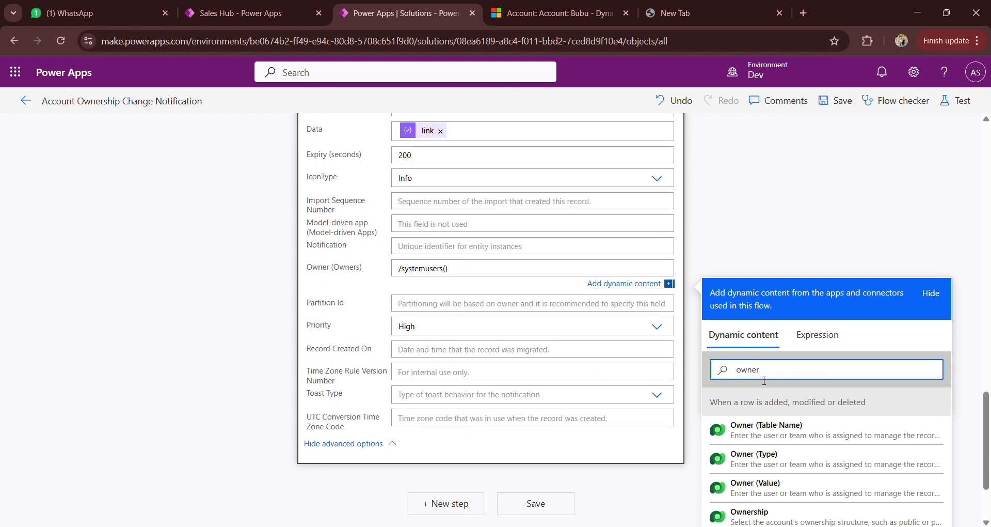
{"action": "scroll", "coordinate": [764, 381], "scroll_direction": "down", "scroll_amount": 1}
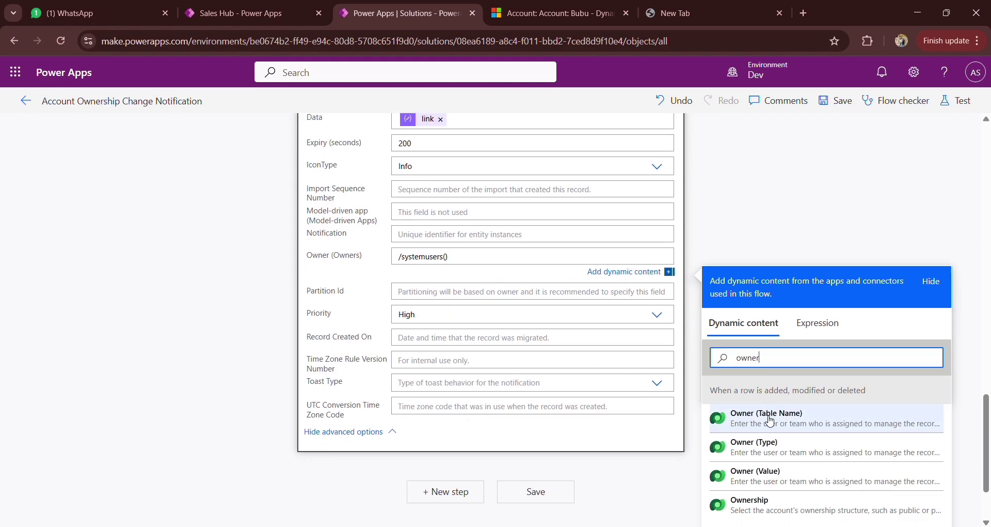
{"action": "left_click", "coordinate": [790, 478]}
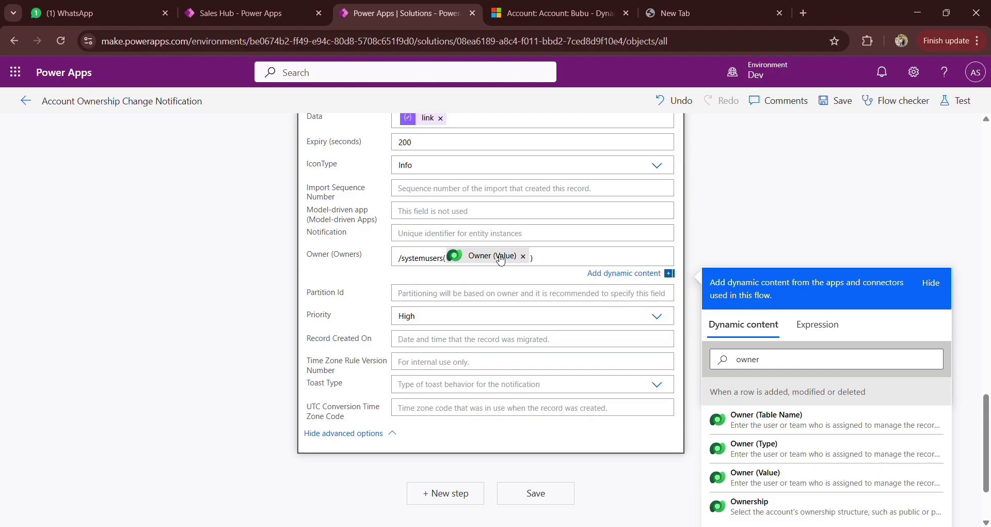
{"action": "scroll", "coordinate": [719, 250], "scroll_direction": "up", "scroll_amount": 3}
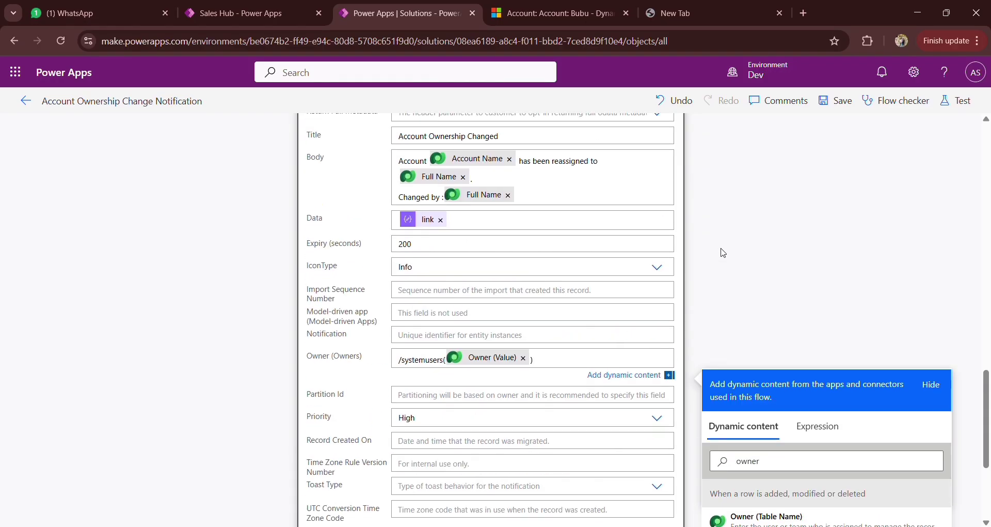
{"action": "left_click", "coordinate": [724, 252]}
Step: Save the Account Ownership Change Notification flow
{"action": "scroll", "coordinate": [723, 253], "scroll_direction": "up", "scroll_amount": 10}
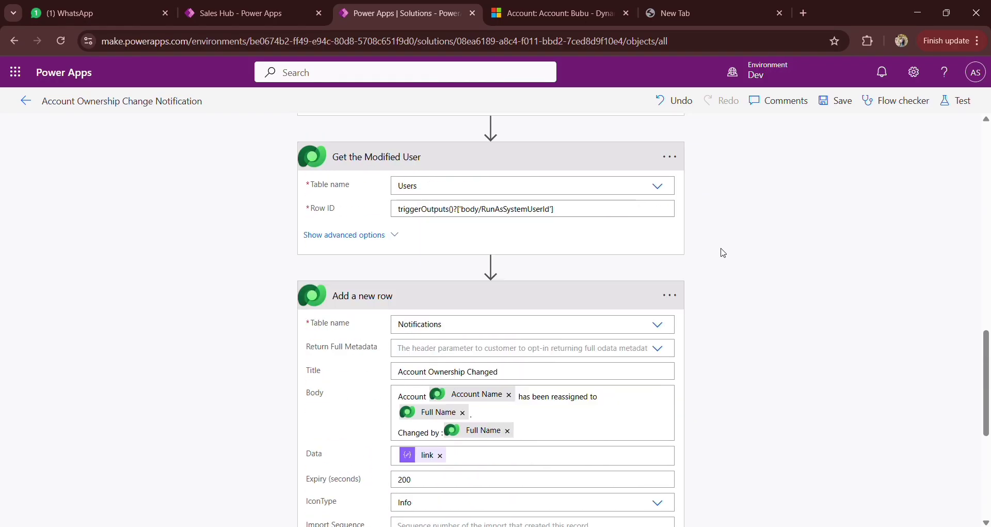
{"action": "scroll", "coordinate": [723, 253], "scroll_direction": "up", "scroll_amount": 5}
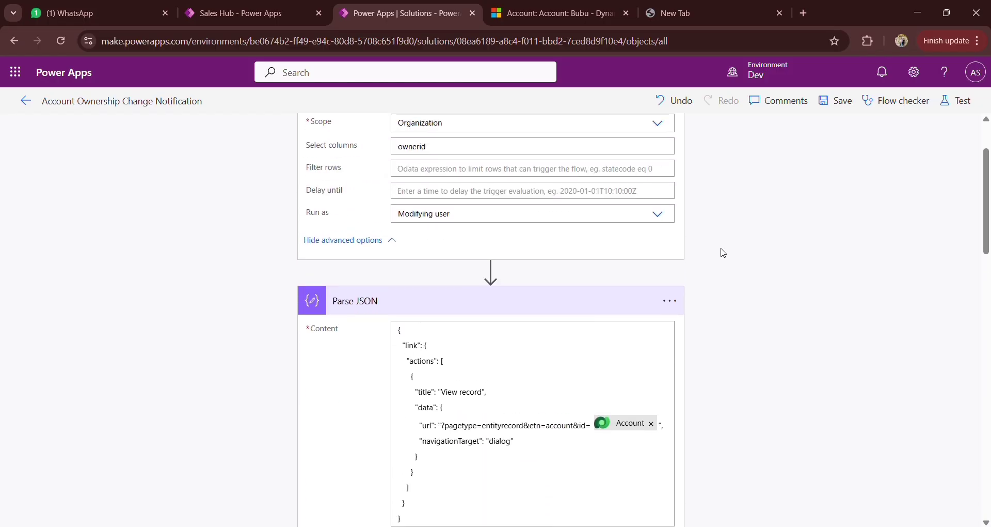
{"action": "left_click", "coordinate": [840, 101]}
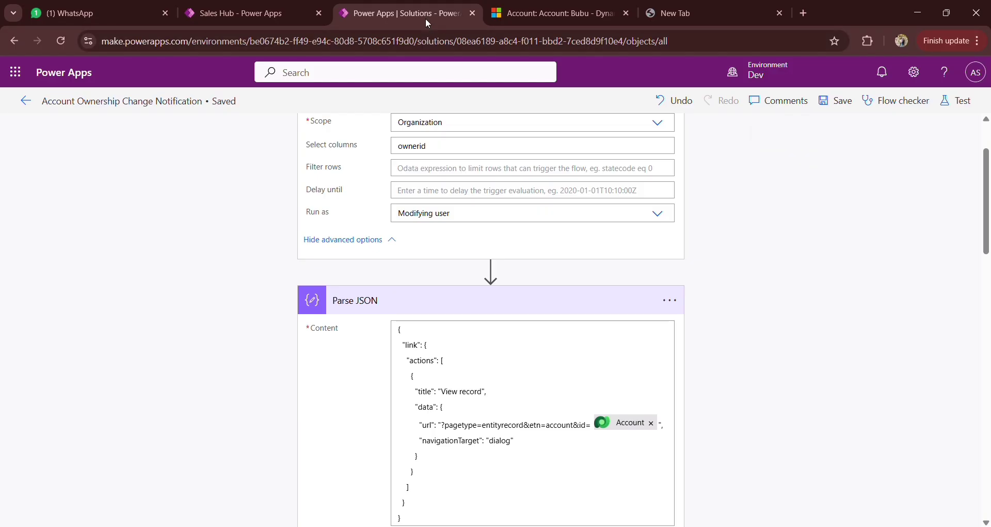
Step: Duplicate the solution's browser tab and open the Account Ownership Change Notification flow's details page there
{"action": "right_click", "coordinate": [407, 7]}
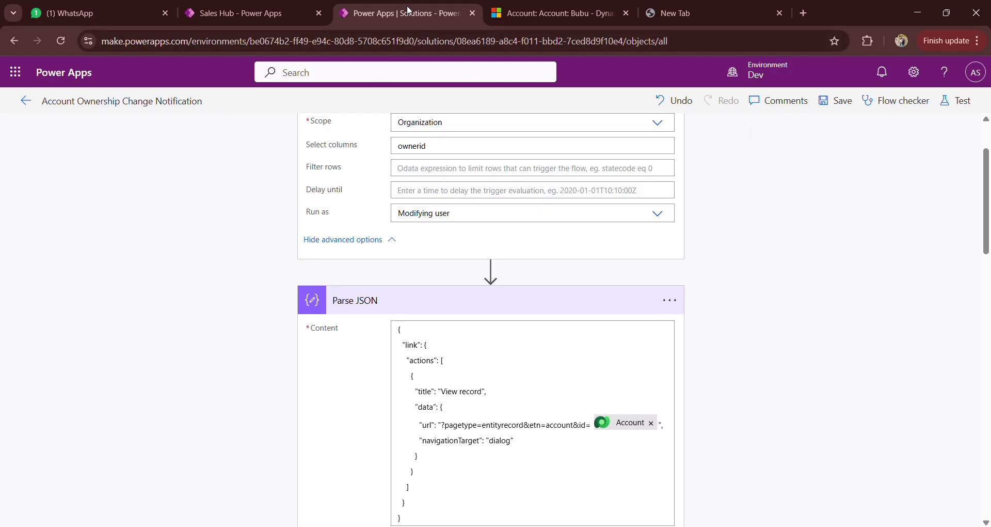
{"action": "left_click", "coordinate": [515, 130]}
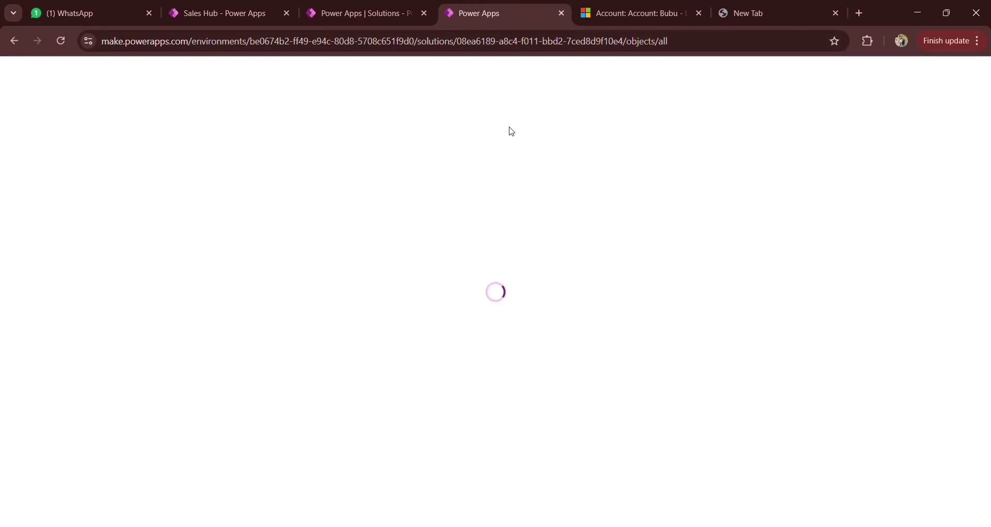
{"action": "left_click", "coordinate": [379, 4]}
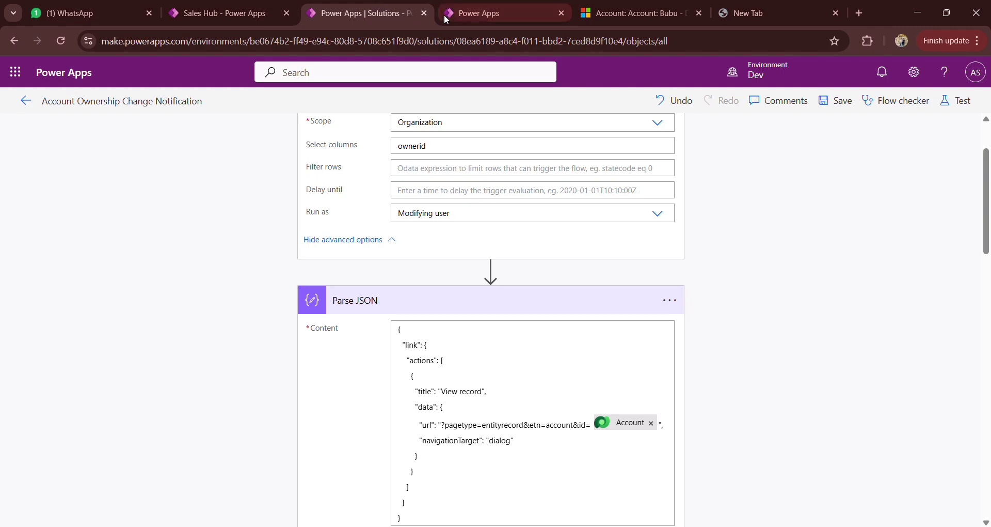
{"action": "left_click", "coordinate": [451, 15]}
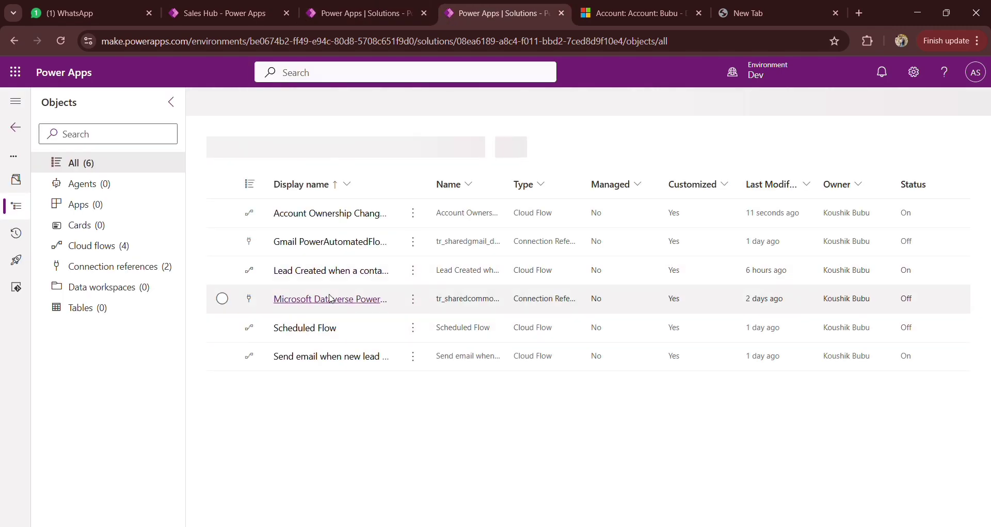
{"action": "left_click", "coordinate": [331, 213]}
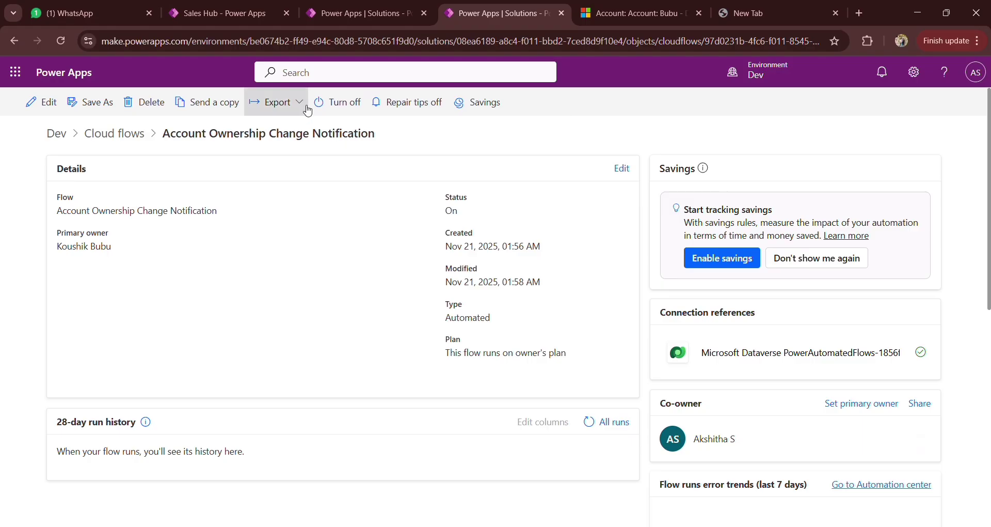
Step: Switch to the account record in Dynamics 365, close its notifications pane and reassign the owner to the first recently used user
{"action": "left_click", "coordinate": [620, 15]}
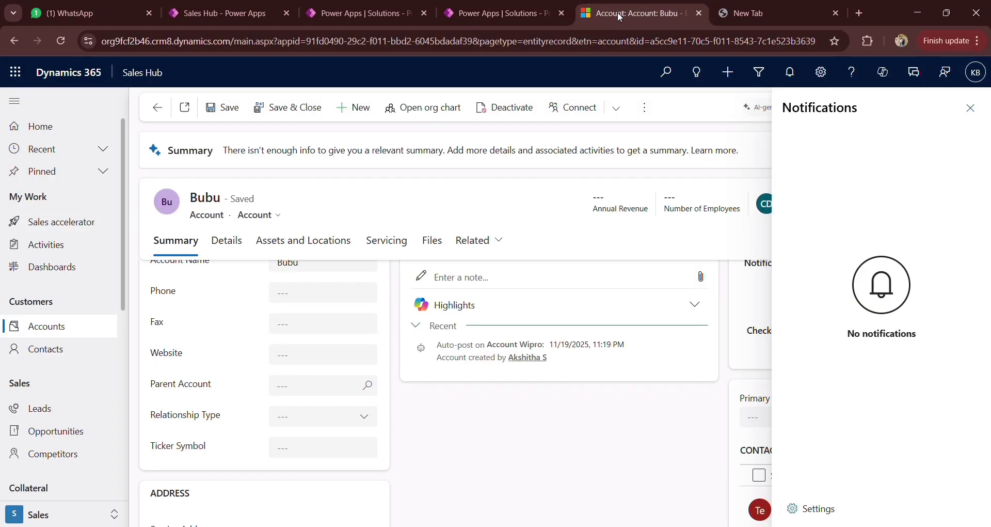
{"action": "left_click", "coordinate": [970, 109]}
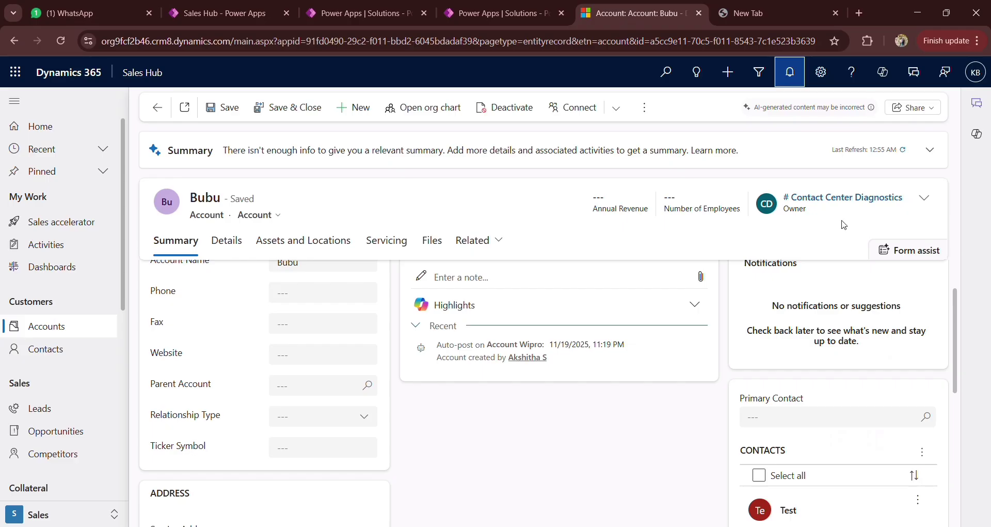
{"action": "left_click", "coordinate": [925, 202]}
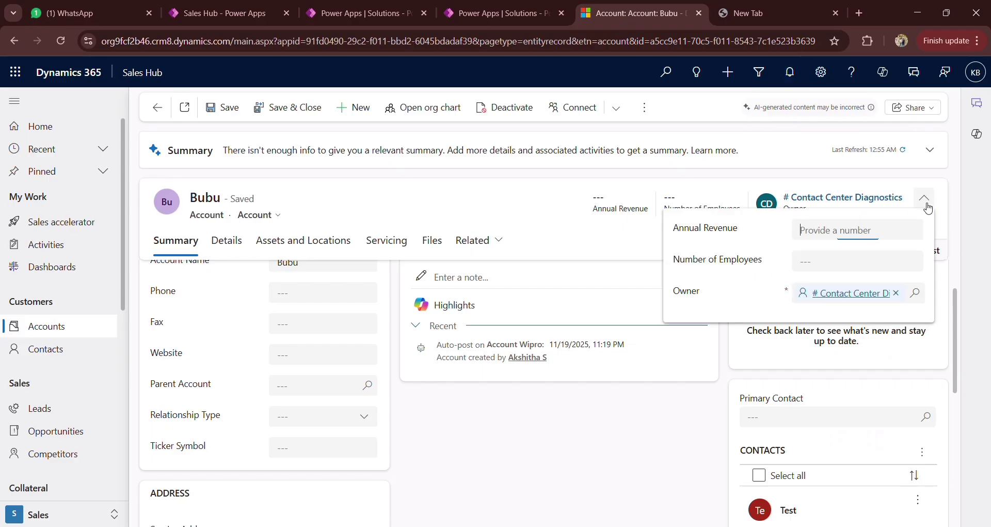
{"action": "left_click", "coordinate": [900, 295]}
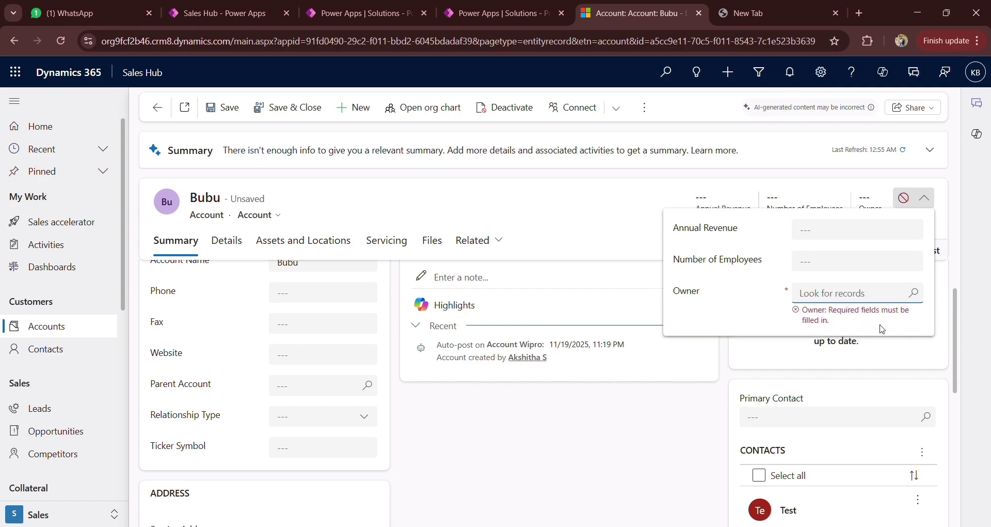
{"action": "left_click", "coordinate": [841, 299]}
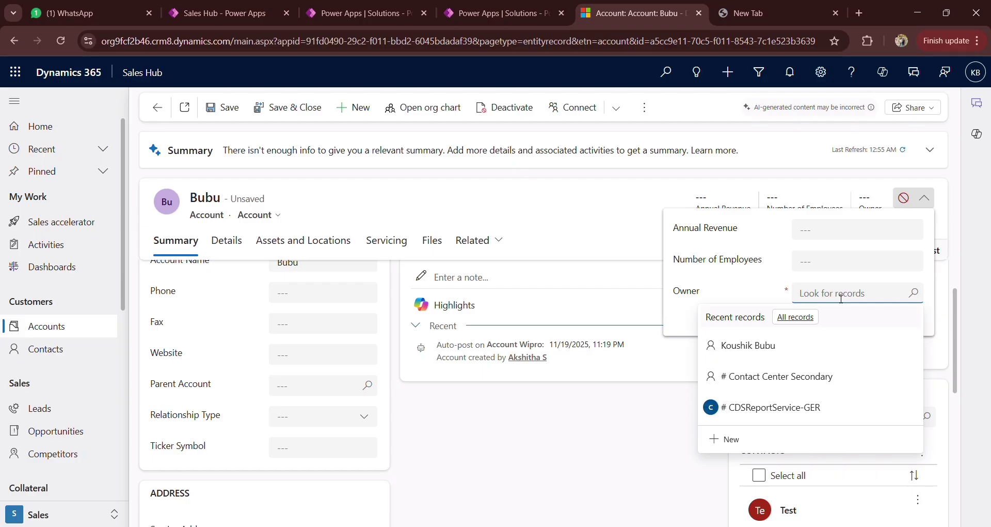
{"action": "left_click", "coordinate": [779, 344]}
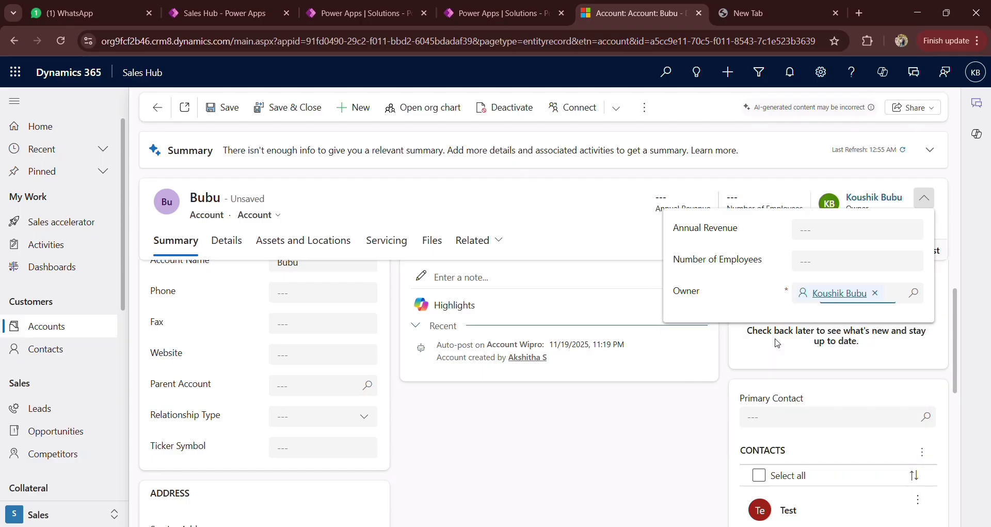
{"action": "left_click", "coordinate": [417, 207]}
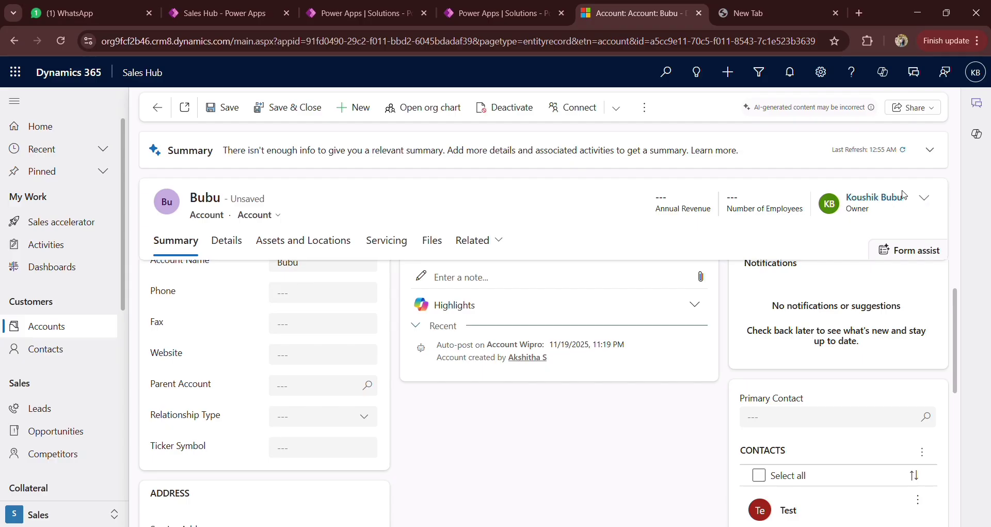
{"action": "left_click", "coordinate": [931, 210]}
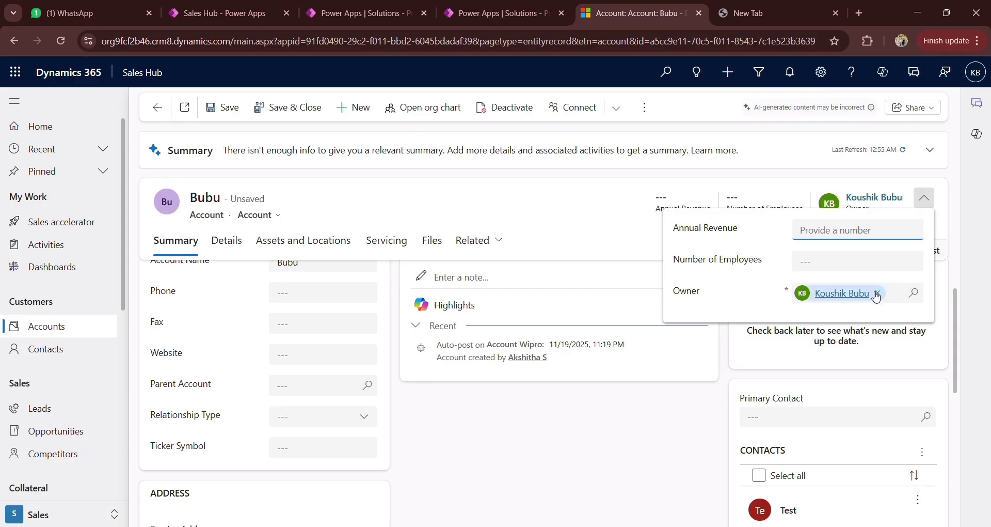
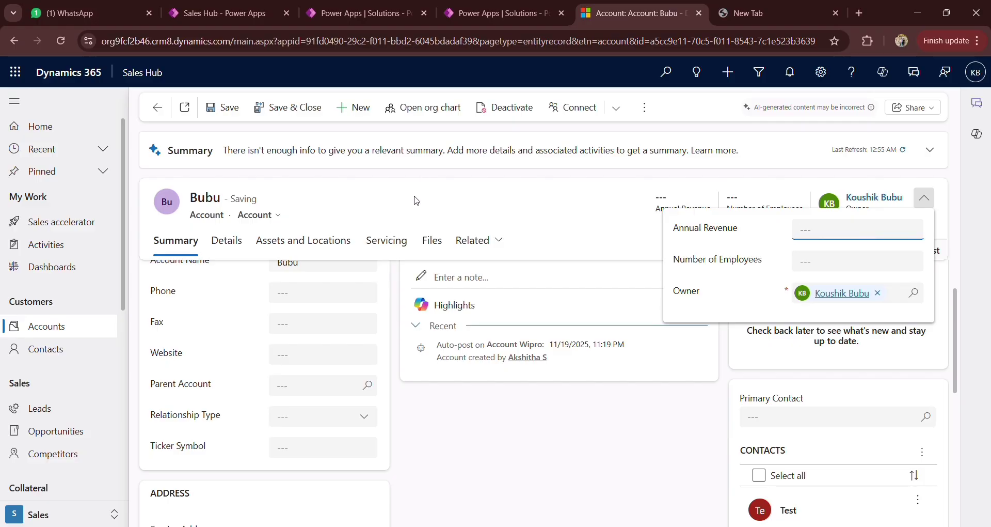
Step: Save the reassigned account, dismiss the saving message and check the record's notifications pane
{"action": "left_click", "coordinate": [222, 109]}
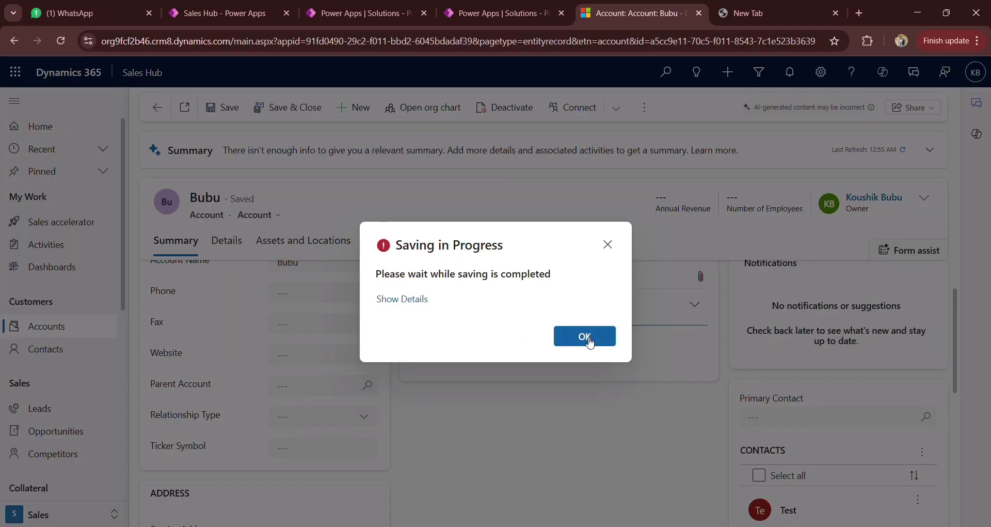
{"action": "left_click", "coordinate": [587, 341]}
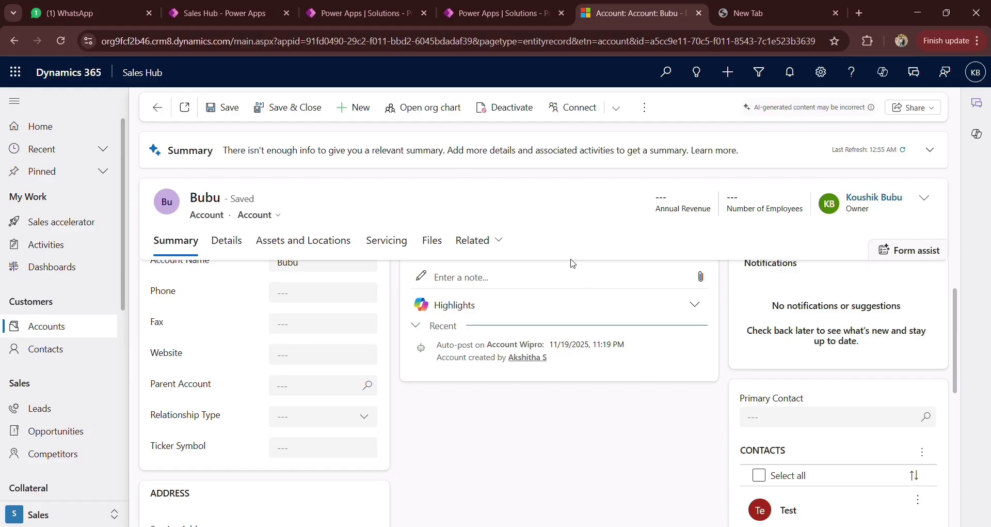
{"action": "left_click", "coordinate": [791, 78]}
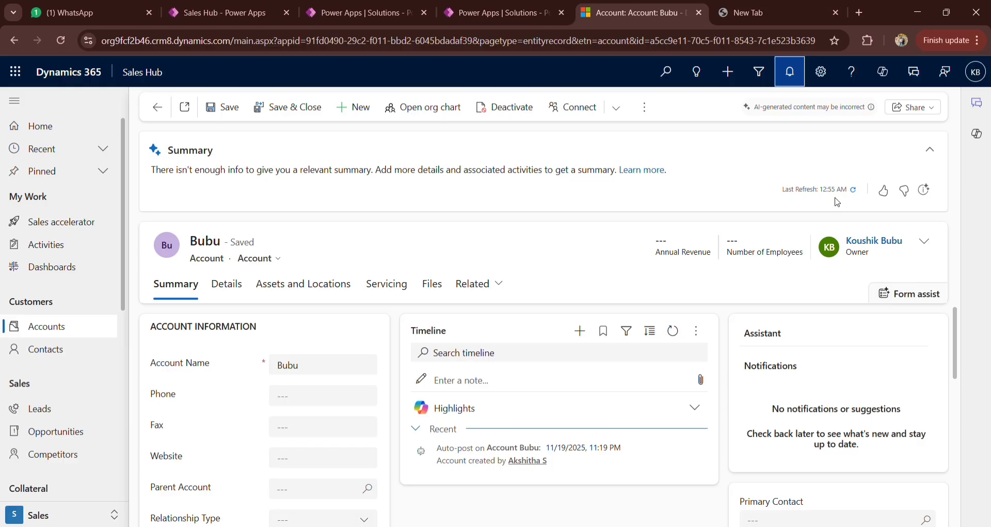
{"action": "left_click", "coordinate": [789, 76]}
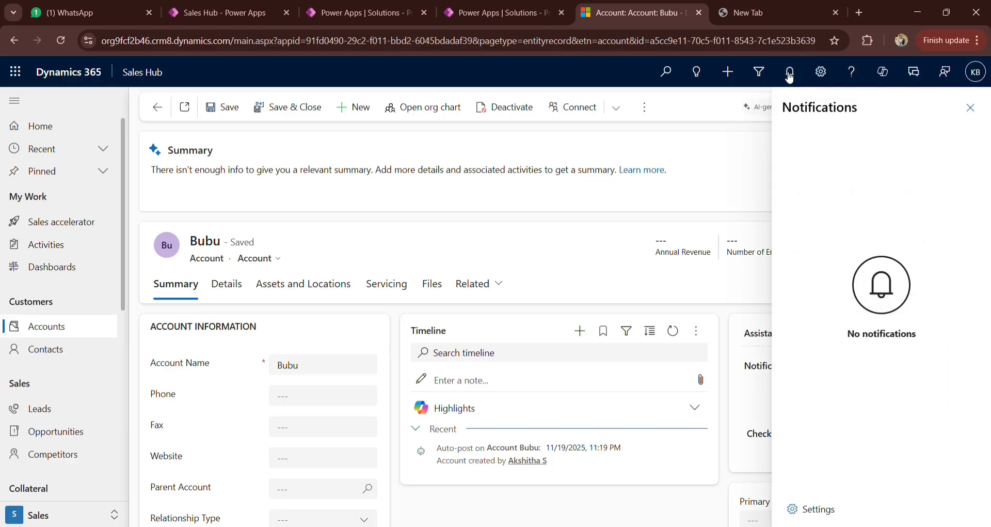
{"action": "left_click", "coordinate": [969, 108]}
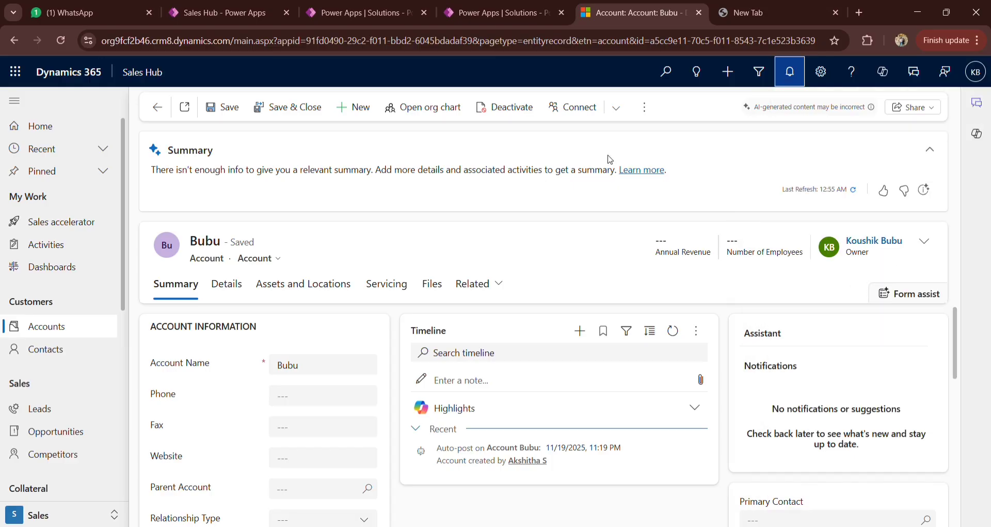
Step: Switch to the failed flow run in Power Apps and examine the inputs and outputs of the Get the Modified User action
{"action": "left_click", "coordinate": [488, 16]}
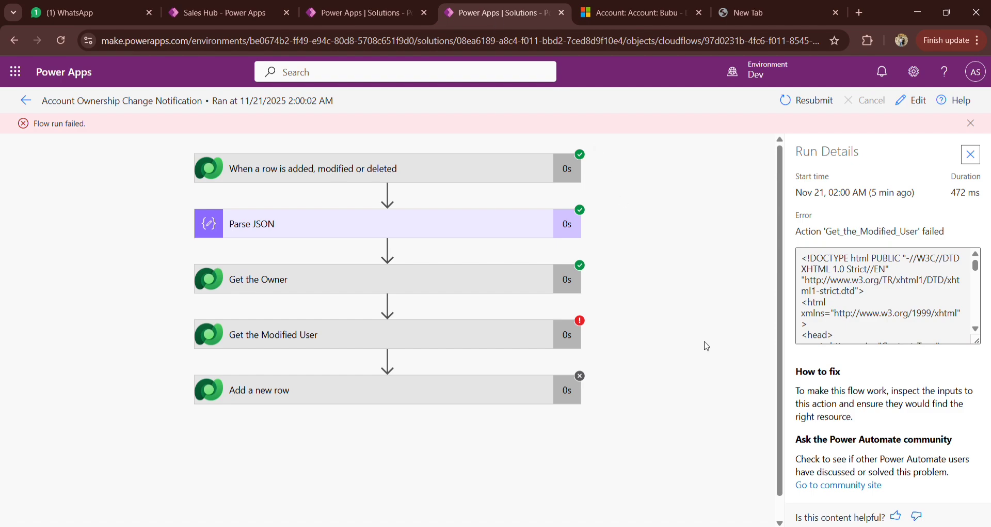
{"action": "left_click", "coordinate": [387, 336]}
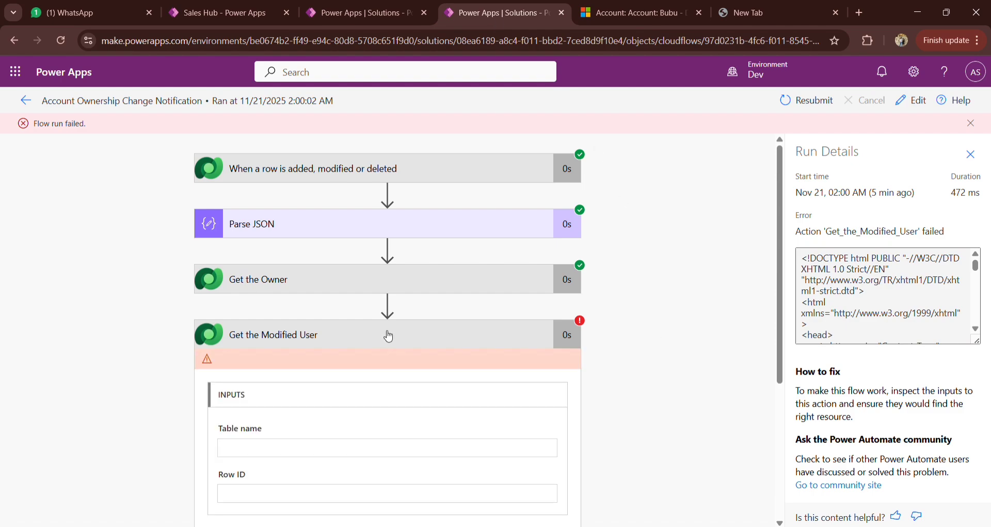
{"action": "scroll", "coordinate": [654, 410], "scroll_direction": "down", "scroll_amount": 2}
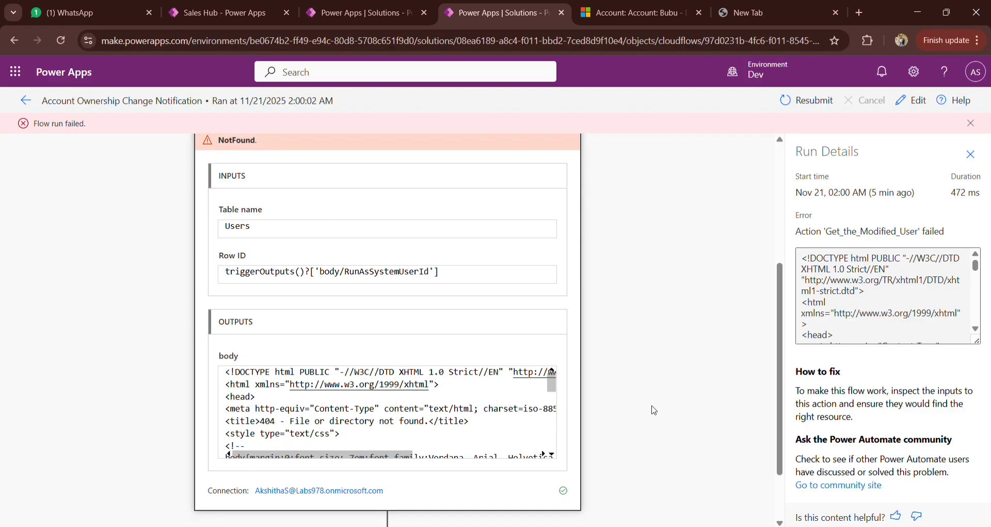
{"action": "scroll", "coordinate": [651, 408], "scroll_direction": "up", "scroll_amount": 4}
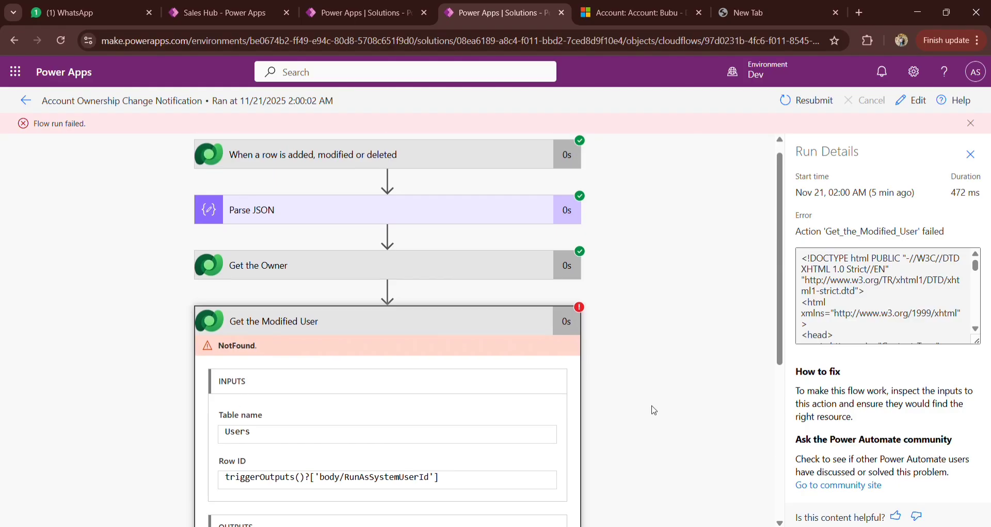
Step: Edit the flow and replace the Get the Modified User Row ID with the expression triggerOutputs()?['body/RunAsSystemUserId']
{"action": "left_click", "coordinate": [912, 101]}
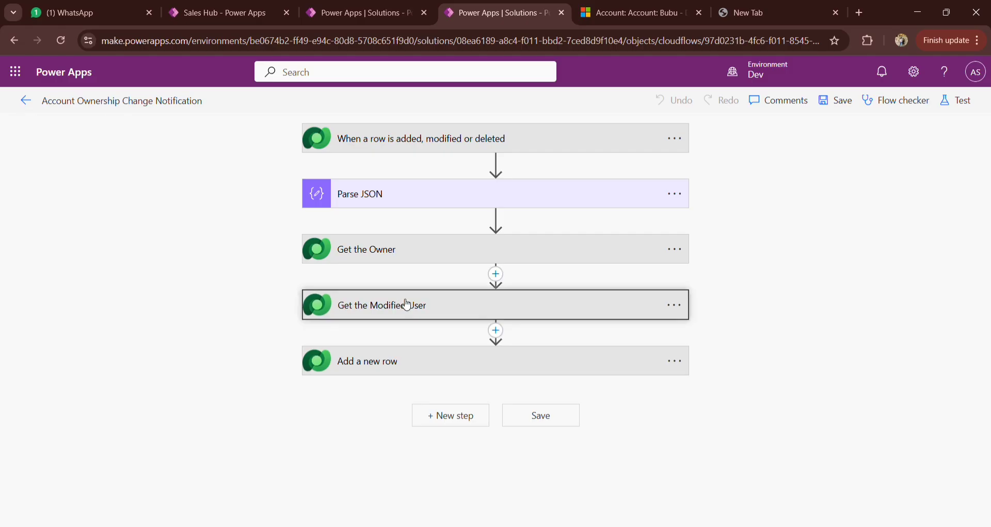
{"action": "left_click", "coordinate": [406, 304]}
{"action": "triple_click", "coordinate": [576, 360]}
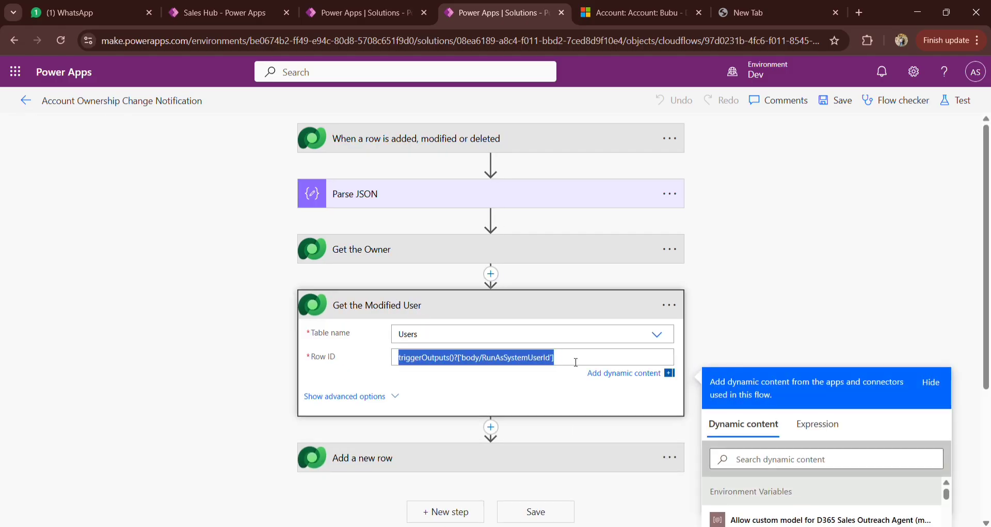
{"action": "key", "text": "BackSpace"}
{"action": "scroll", "coordinate": [577, 359], "scroll_direction": "down", "scroll_amount": 3}
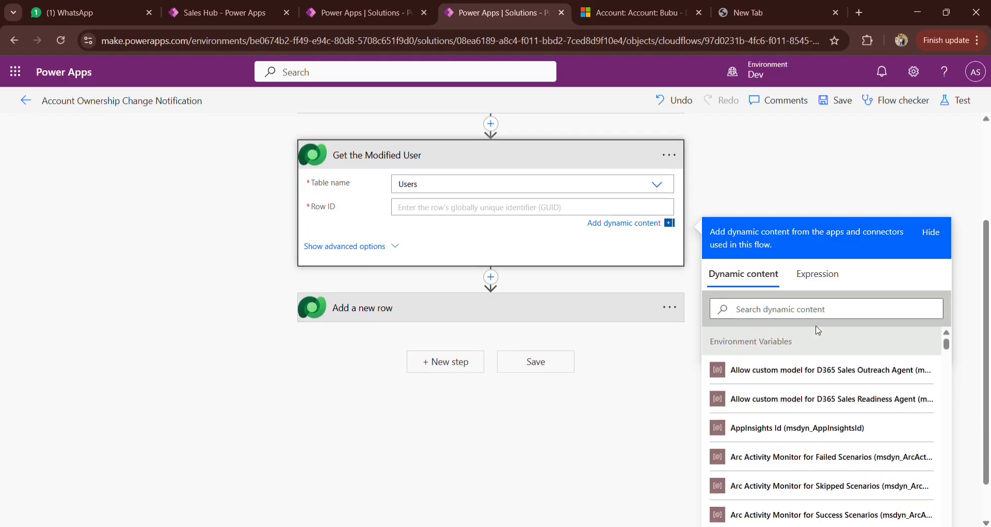
{"action": "left_click", "coordinate": [818, 281]}
{"action": "key", "text": "ctrl+v"}
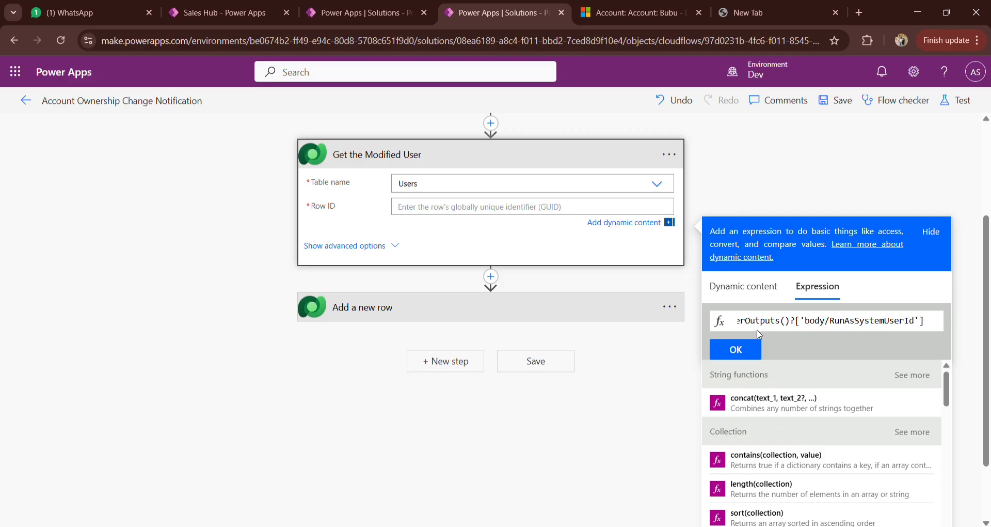
{"action": "left_click", "coordinate": [745, 348]}
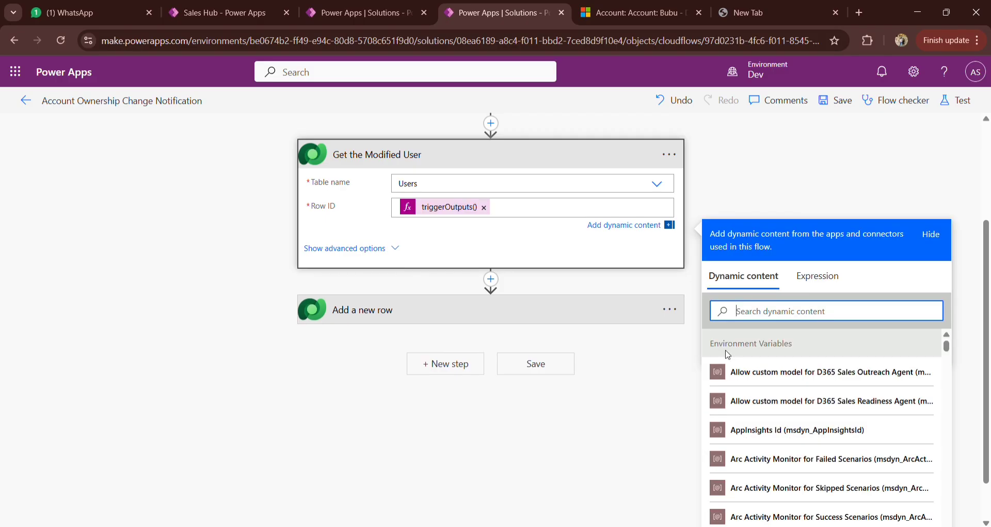
{"action": "left_click", "coordinate": [847, 143]}
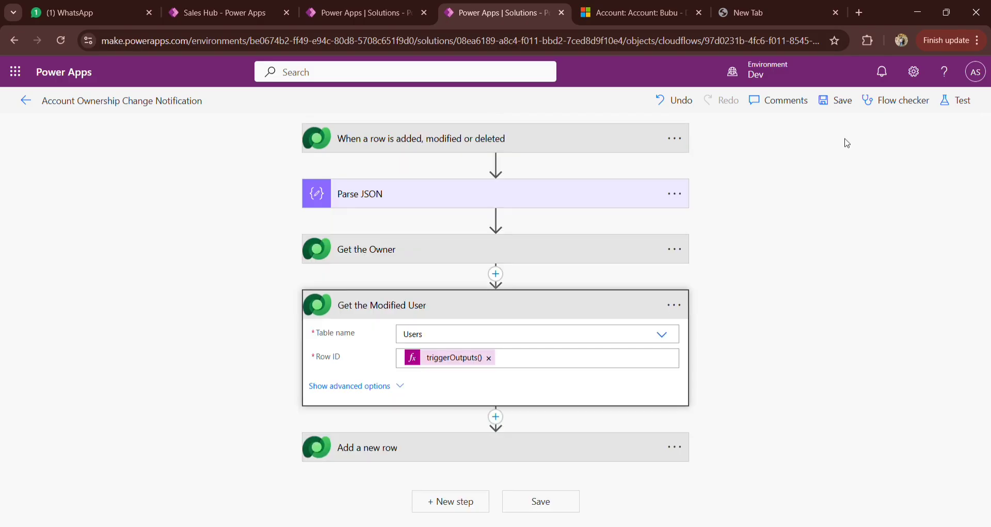
Step: Save and test the flow automatically with a recently used trigger, picking the failed run
{"action": "left_click", "coordinate": [954, 100]}
{"action": "left_click", "coordinate": [761, 172]}
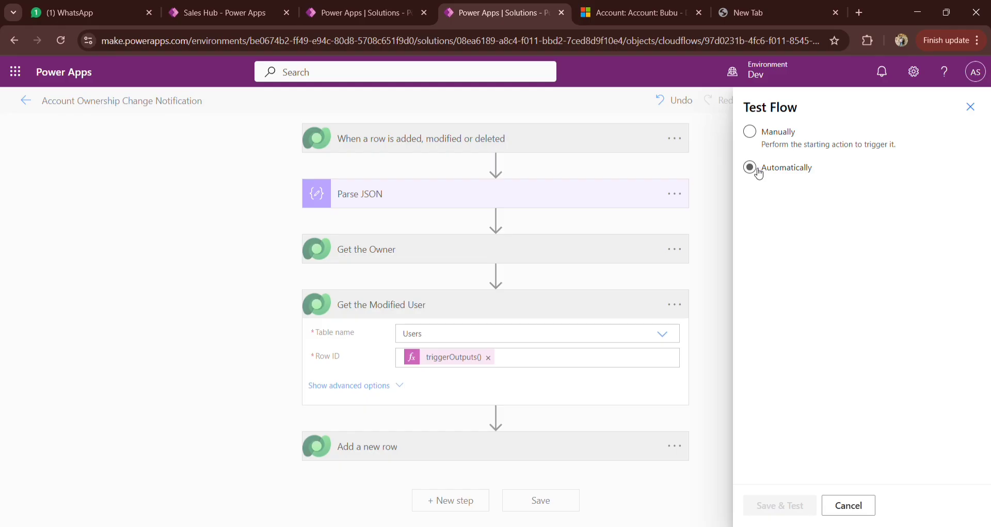
{"action": "left_click", "coordinate": [770, 191]}
{"action": "left_click", "coordinate": [755, 240]}
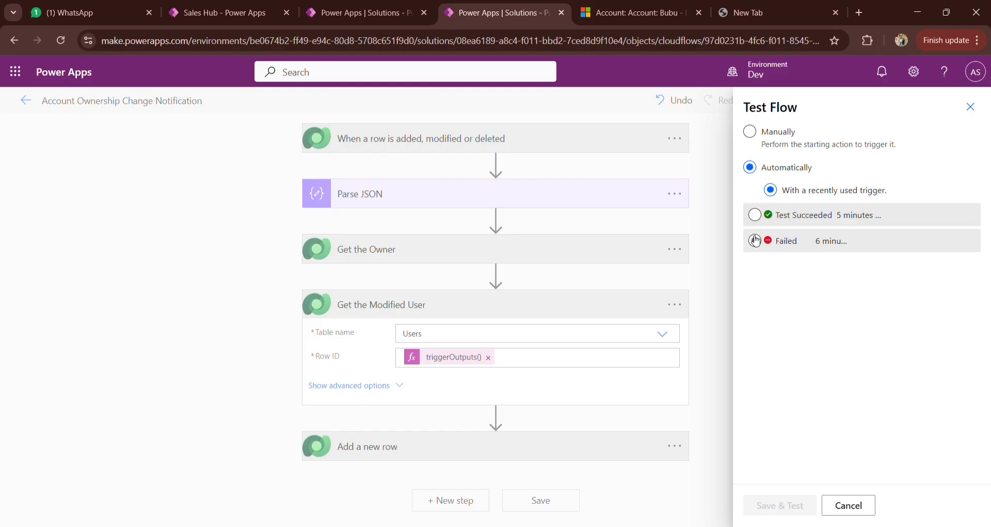
{"action": "left_click", "coordinate": [768, 502]}
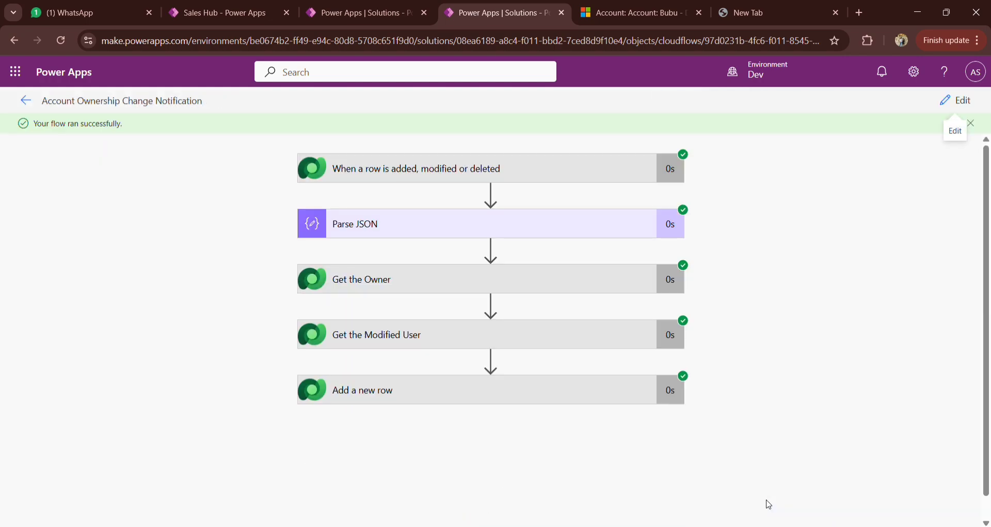
Step: Switch to the account record in Dynamics 365 and check the notifications for the ownership change
{"action": "left_click", "coordinate": [628, 4]}
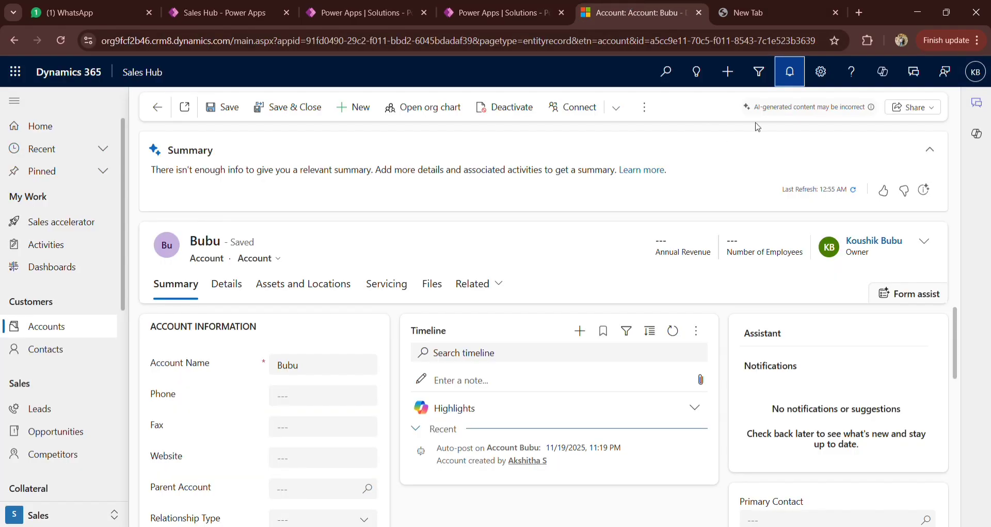
{"action": "left_click", "coordinate": [790, 72]}
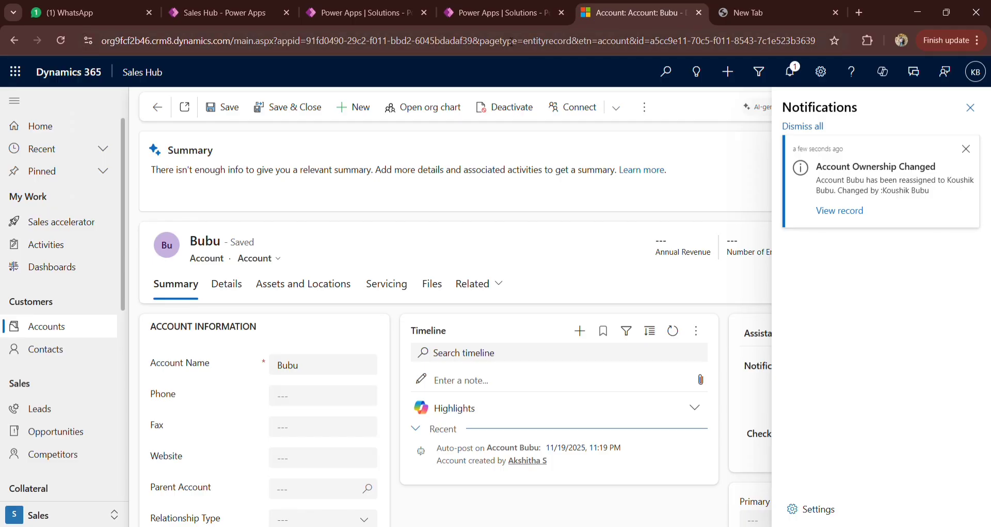
Step: Close the Test Flow pane in the original designer tab and review the trigger's settings, closing the account's notifications pane in between
{"action": "left_click", "coordinate": [461, 14]}
{"action": "left_click", "coordinate": [360, 5]}
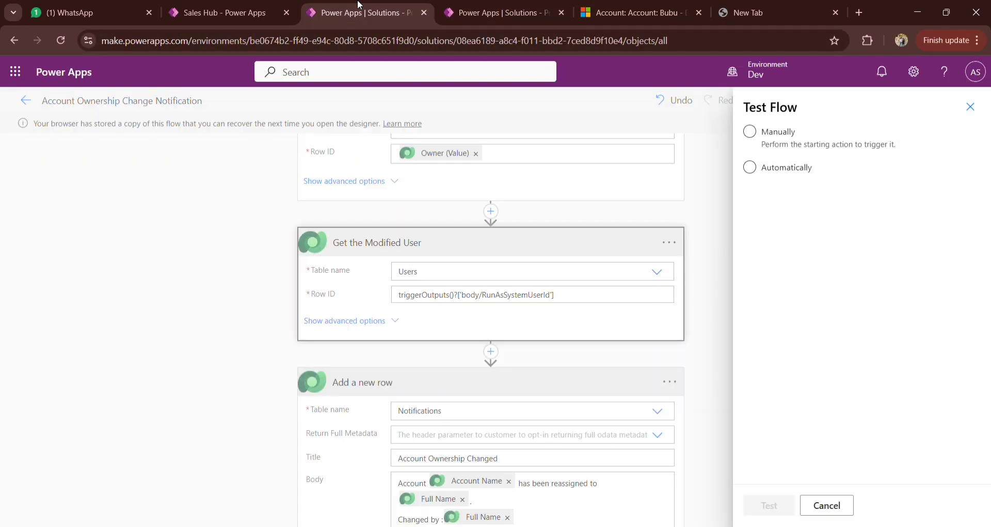
{"action": "left_click", "coordinate": [970, 107]}
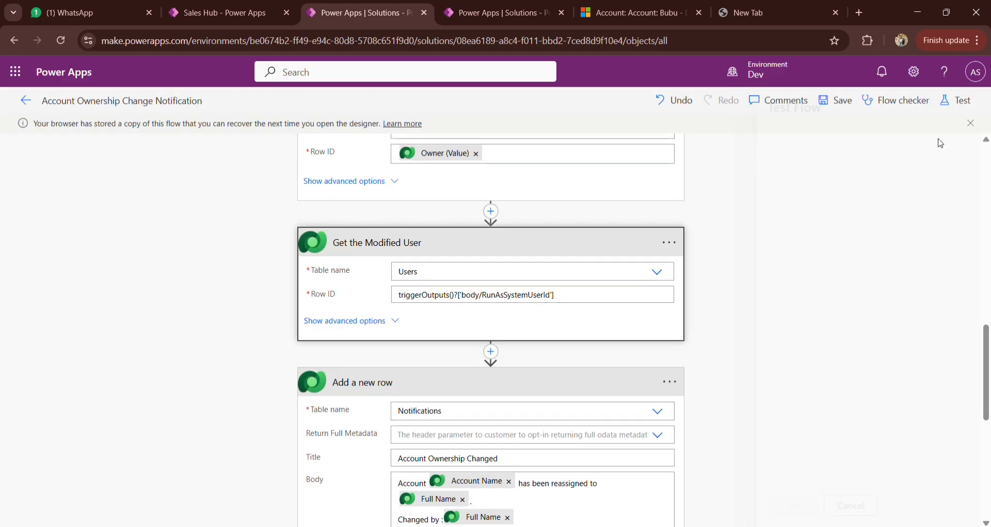
{"action": "scroll", "coordinate": [780, 228], "scroll_direction": "up", "scroll_amount": 10}
{"action": "scroll", "coordinate": [780, 229], "scroll_direction": "up", "scroll_amount": 1}
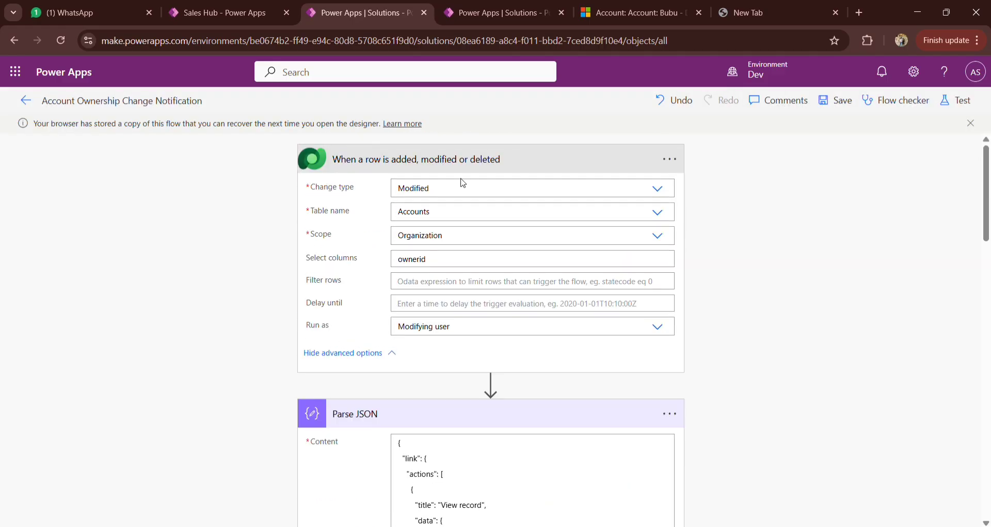
{"action": "left_click", "coordinate": [633, 13]}
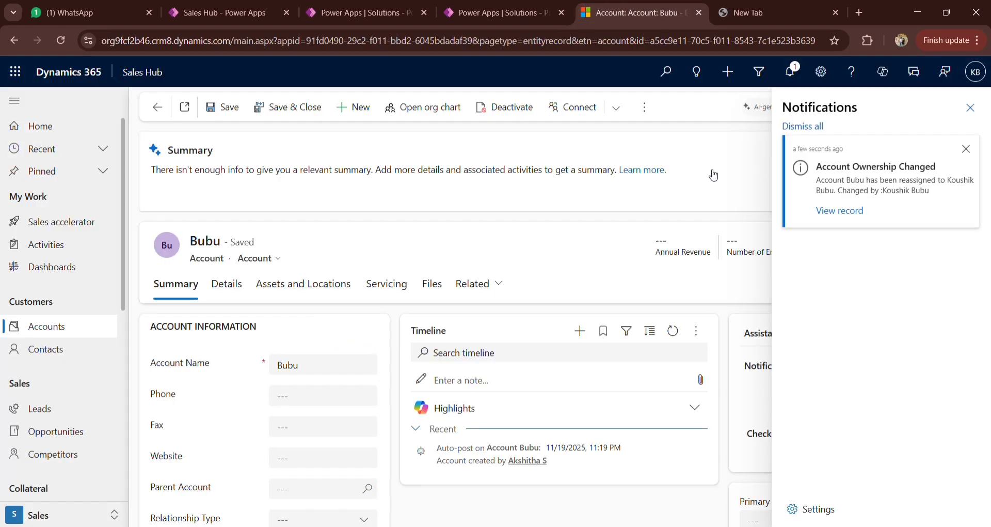
{"action": "left_click", "coordinate": [970, 107]}
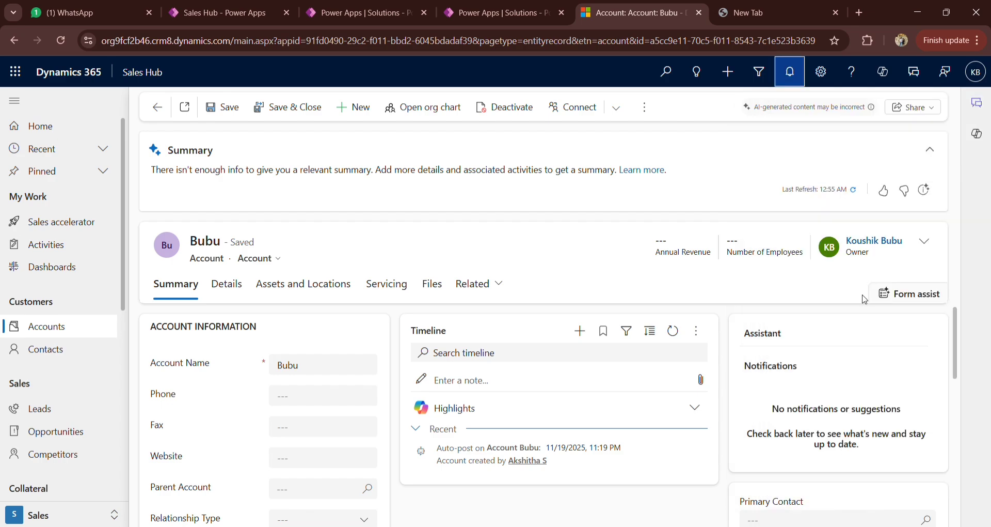
{"action": "left_click", "coordinate": [356, 10]}
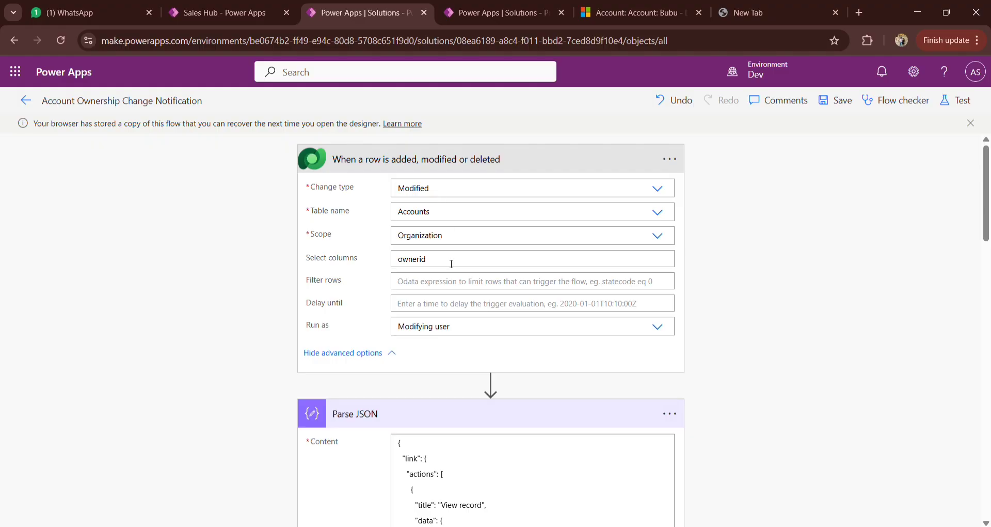
{"action": "scroll", "coordinate": [748, 317], "scroll_direction": "down", "scroll_amount": 1}
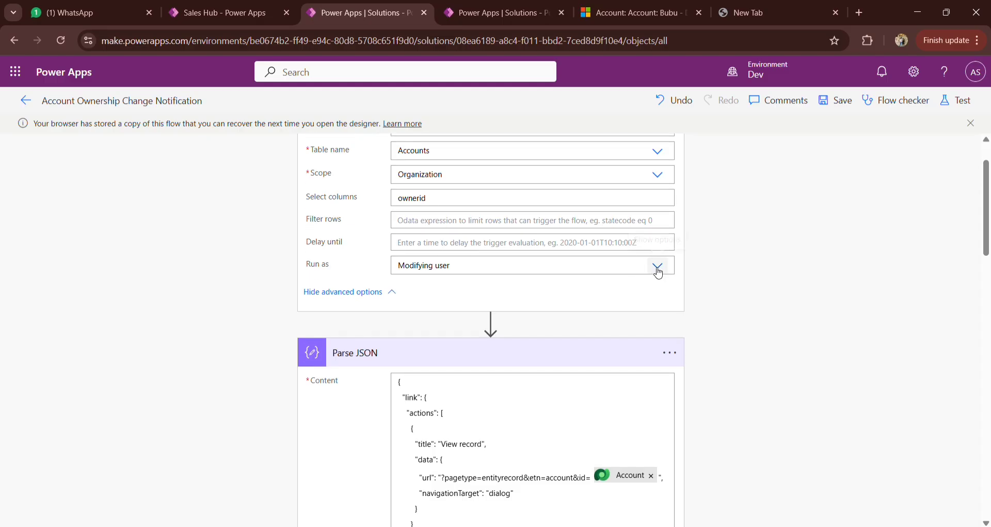
Step: Reopen the notifications on the account record and examine the Changed by text of the ownership notification
{"action": "left_click", "coordinate": [630, 5]}
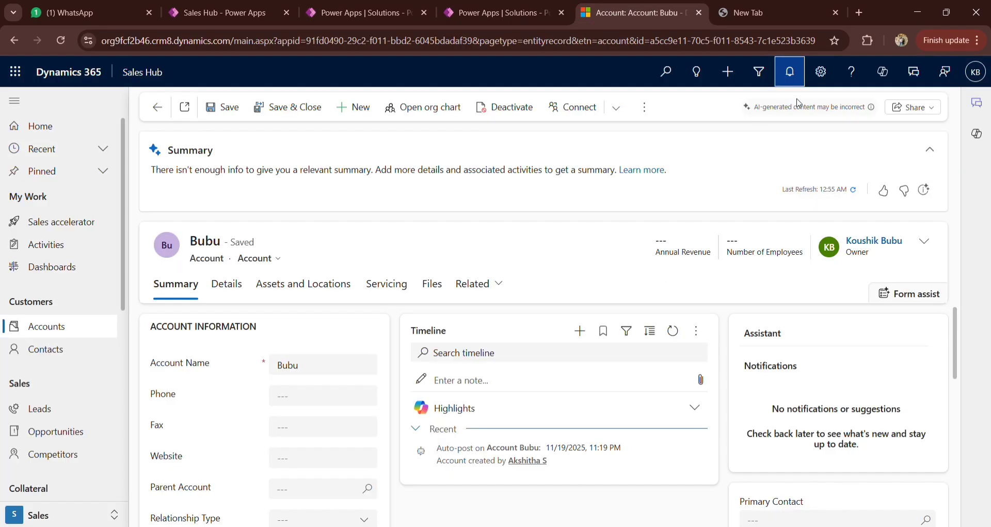
{"action": "left_click", "coordinate": [792, 65]}
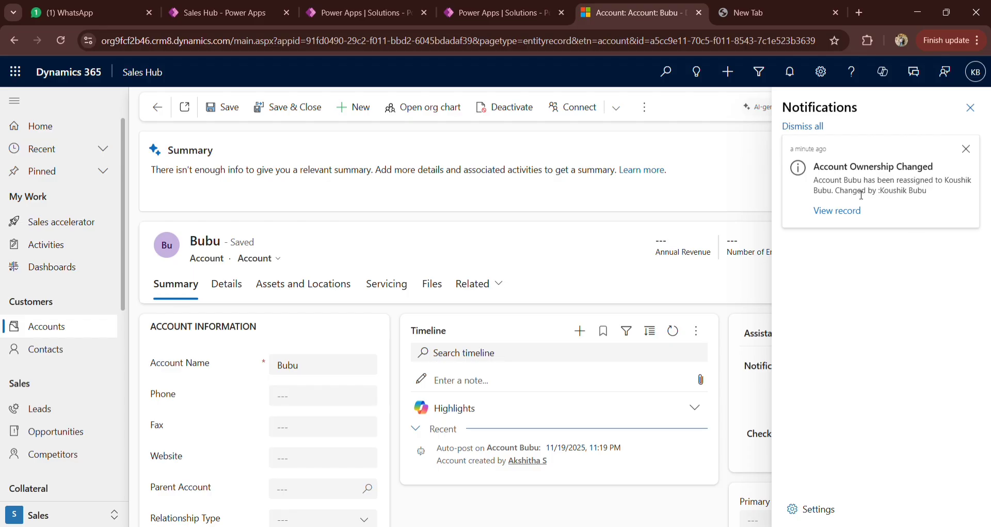
{"action": "left_click_drag", "start_coordinate": [884, 193], "coordinate": [931, 196]}
Step: Review the record link in the flow's Parse JSON content, and open the account through the notification's View record link in Dynamics 365
{"action": "left_click", "coordinate": [463, 8]}
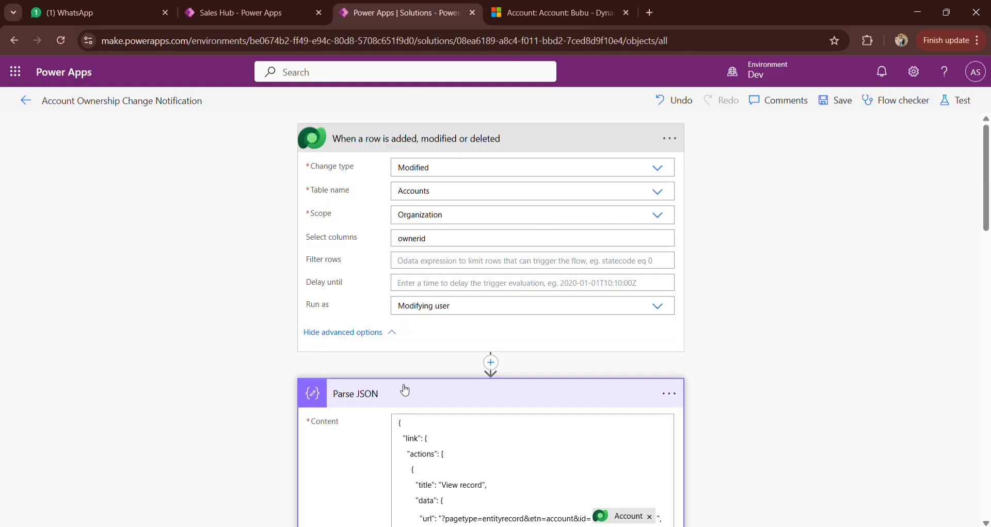
{"action": "scroll", "coordinate": [664, 377], "scroll_direction": "down", "scroll_amount": 5}
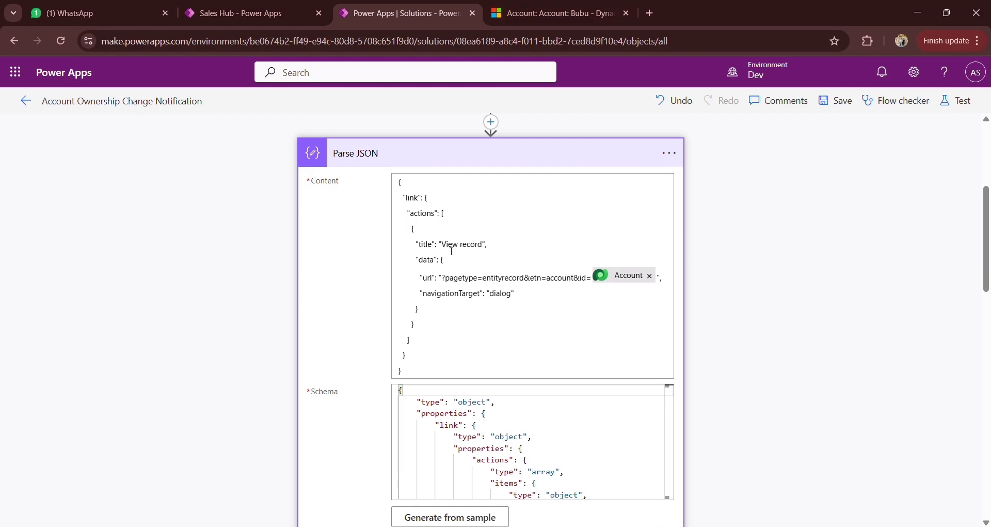
{"action": "left_click", "coordinate": [552, 13]}
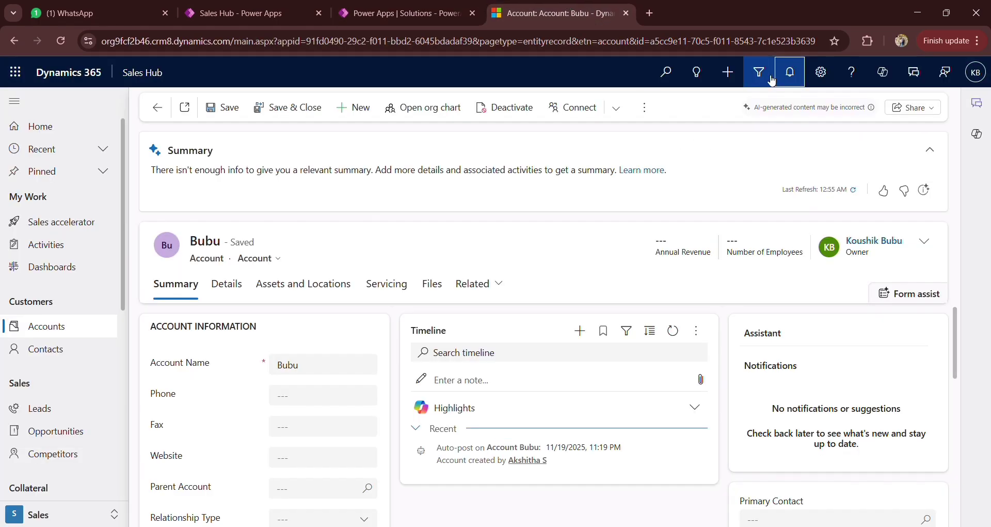
{"action": "left_click", "coordinate": [788, 72]}
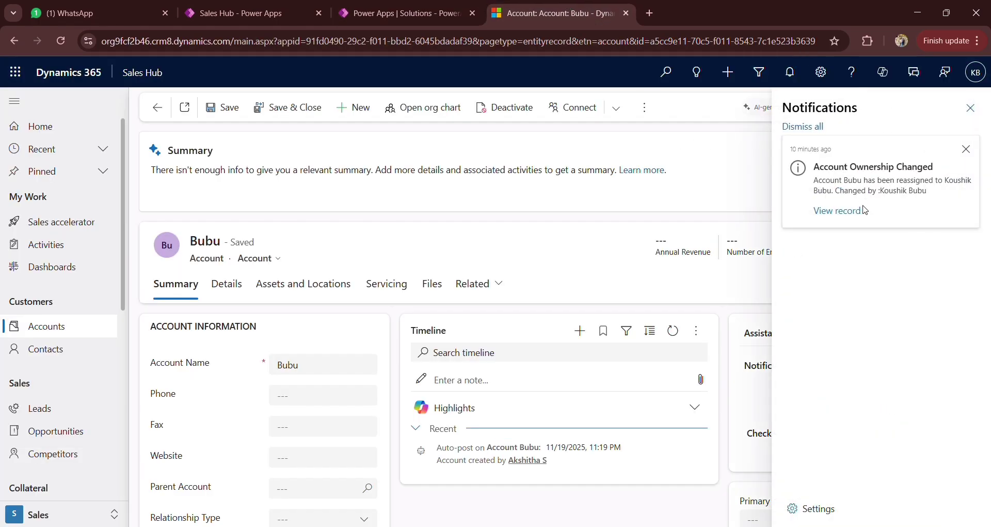
{"action": "left_click", "coordinate": [831, 211]}
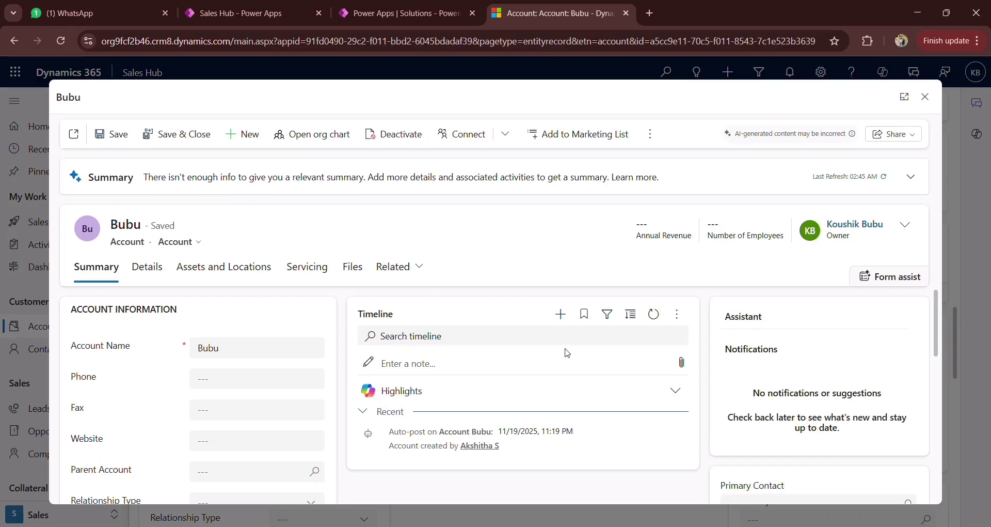
{"action": "scroll", "coordinate": [503, 359], "scroll_direction": "down", "scroll_amount": 1}
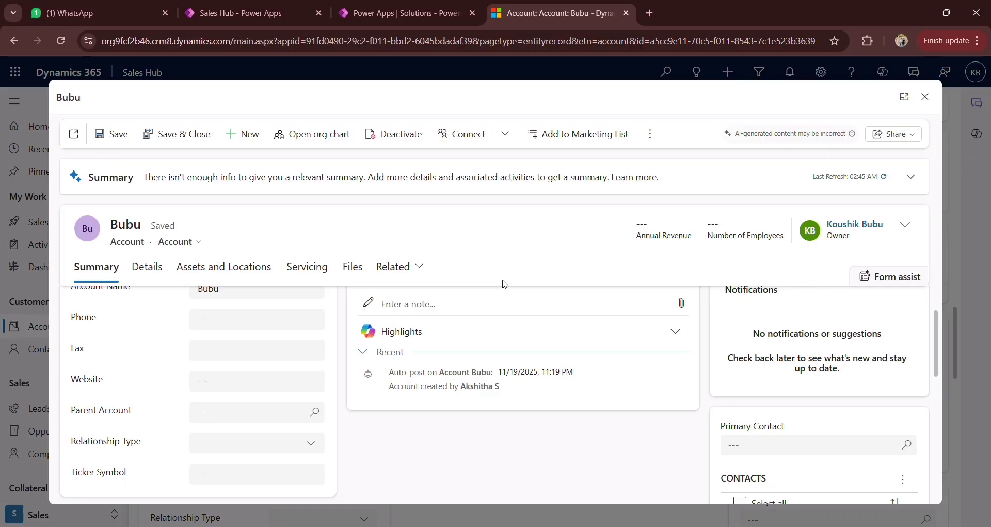
Step: Review the flow's Get the Owner action, and close the account dialog in Dynamics 365 to examine the ownership notification's message
{"action": "left_click", "coordinate": [405, 13]}
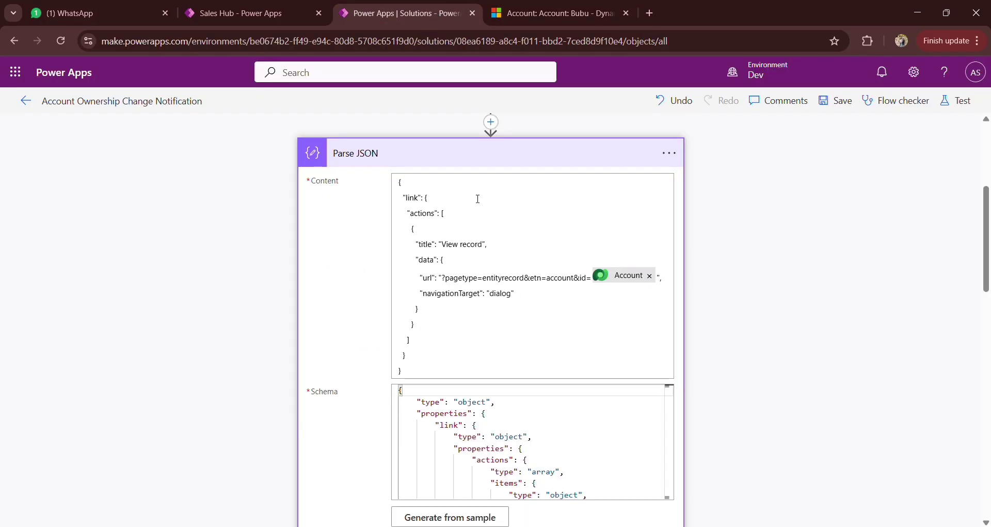
{"action": "scroll", "coordinate": [699, 311], "scroll_direction": "down", "scroll_amount": 5}
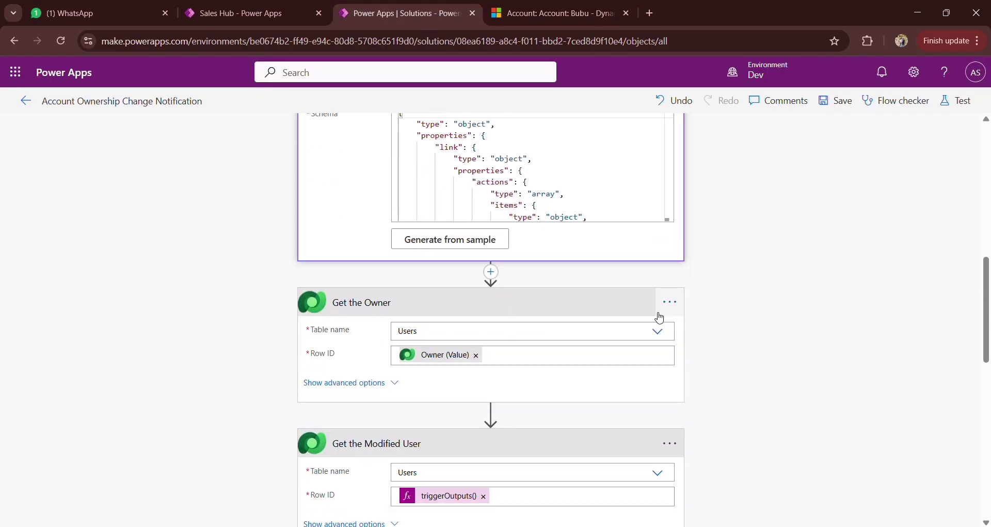
{"action": "left_click", "coordinate": [552, 13]}
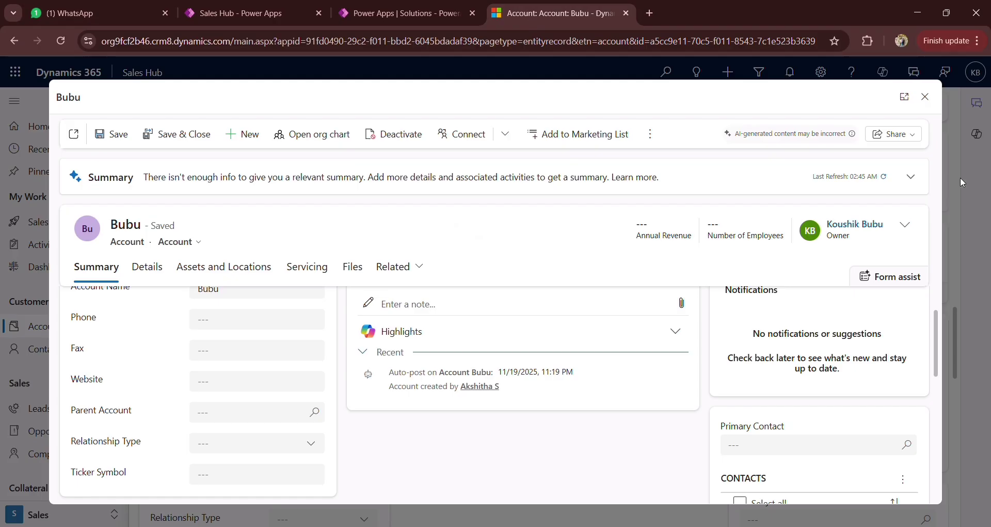
{"action": "left_click", "coordinate": [789, 78]}
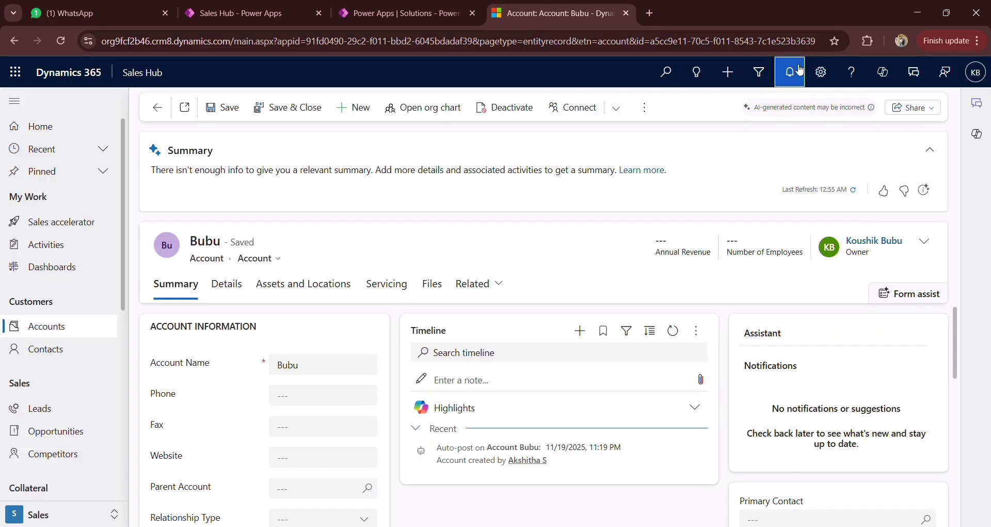
{"action": "left_click_drag", "start_coordinate": [946, 179], "coordinate": [832, 190]}
Step: Check the flow's Get the Modified User action against the Changed by text of the Dynamics 365 notification
{"action": "left_click", "coordinate": [431, 16]}
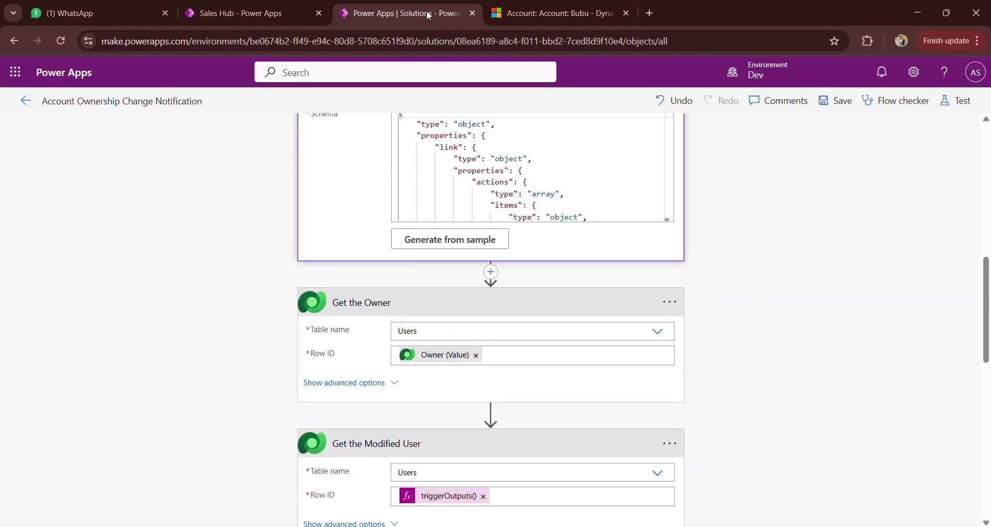
{"action": "scroll", "coordinate": [655, 377], "scroll_direction": "down", "scroll_amount": 3}
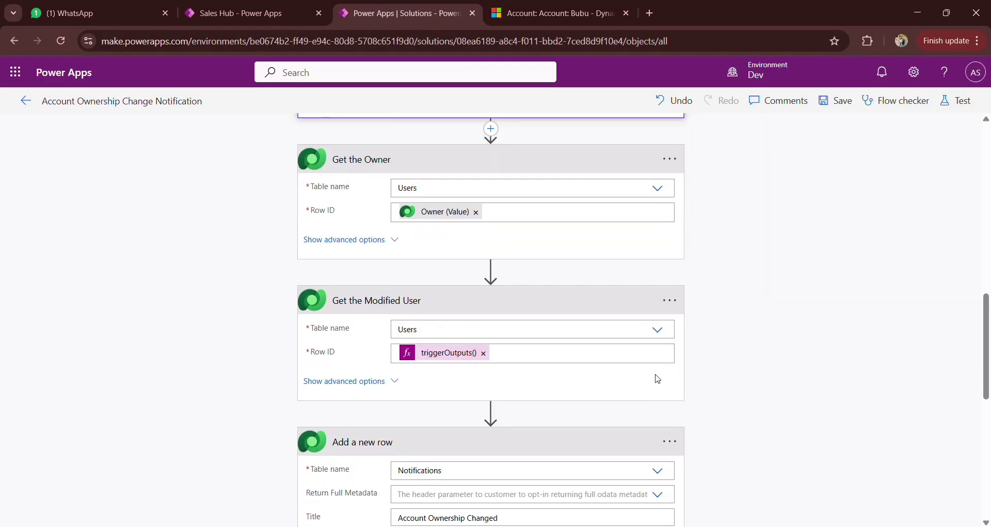
{"action": "left_click", "coordinate": [541, 7]}
{"action": "left_click_drag", "start_coordinate": [881, 191], "coordinate": [932, 197]}
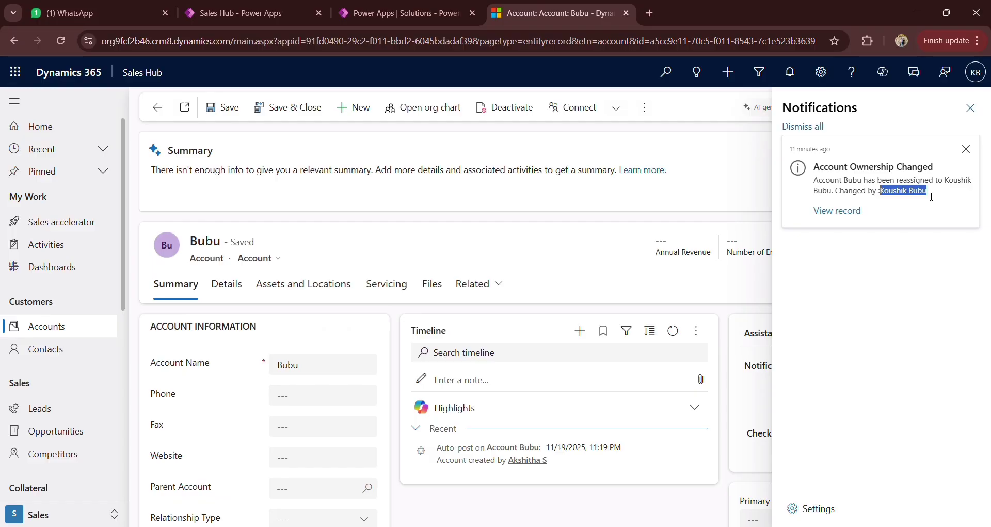
Step: Close the flow designer's browser tab and examine the Account Ownership Changed notification's text and title
{"action": "left_click", "coordinate": [473, 13]}
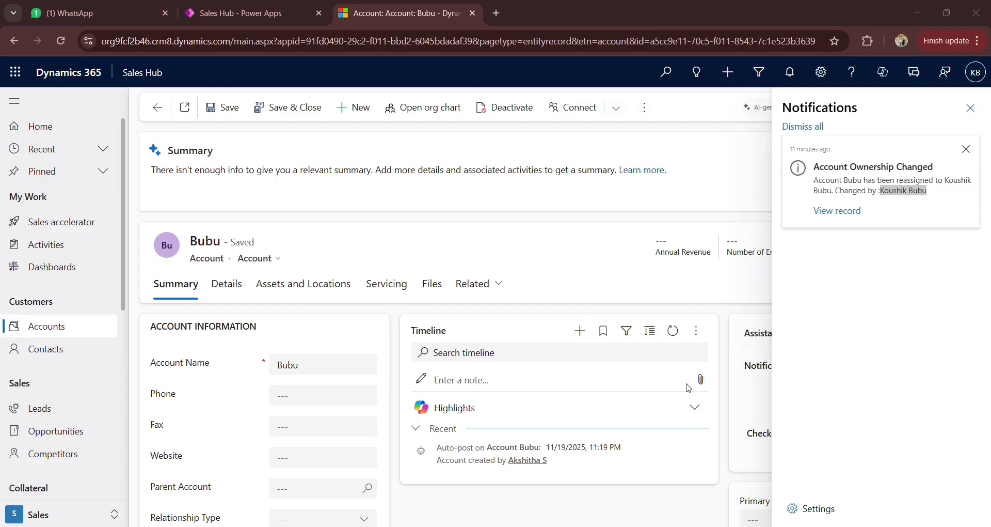
{"action": "left_click", "coordinate": [539, 369]}
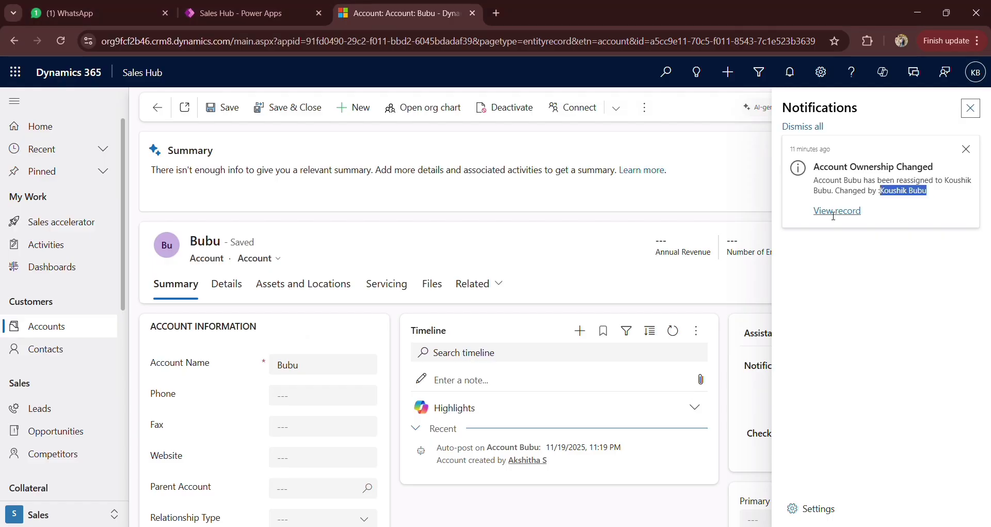
{"action": "left_click", "coordinate": [939, 194]}
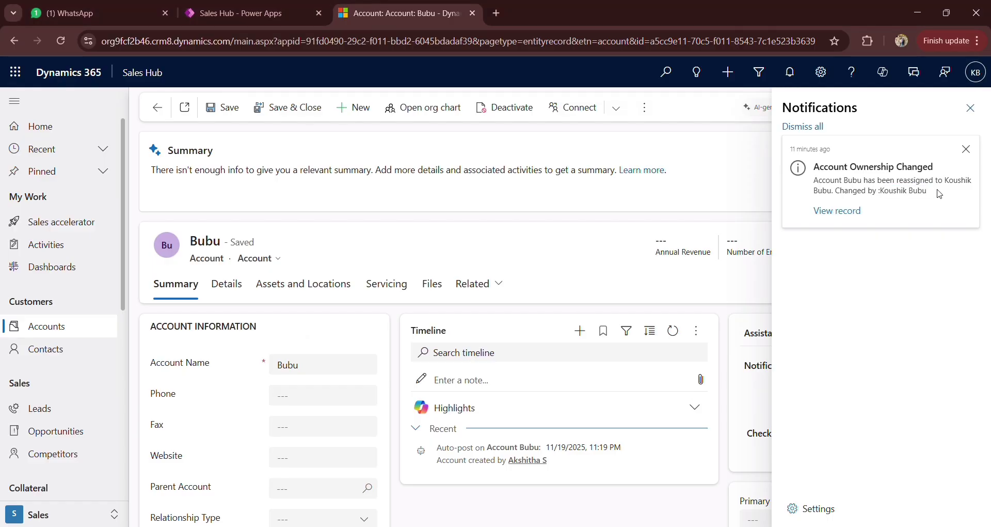
{"action": "left_click_drag", "start_coordinate": [940, 165], "coordinate": [821, 166]}
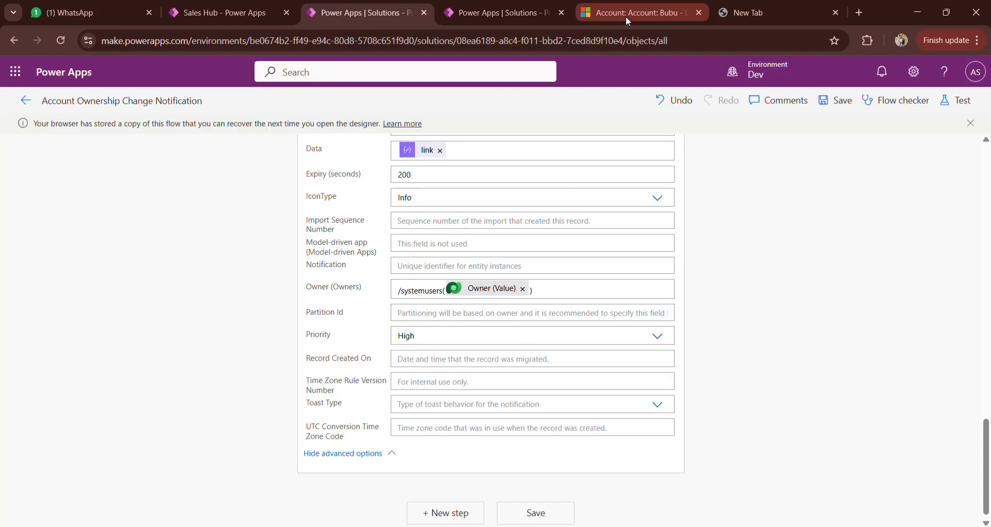
Step: Switch to the Dynamics 365 account record, look through its form with the notifications pane closed, and reopen the notifications
{"action": "left_click", "coordinate": [626, 17]}
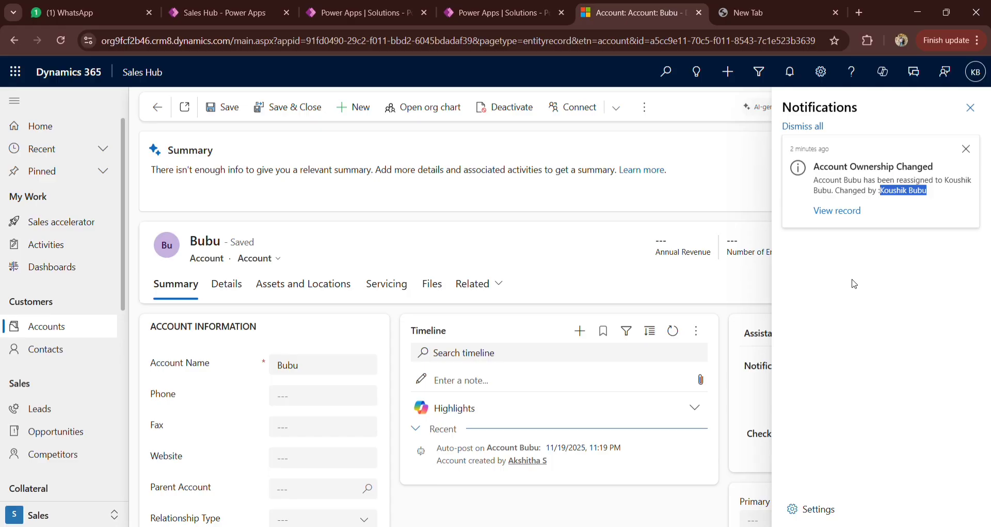
{"action": "left_click", "coordinate": [970, 107]}
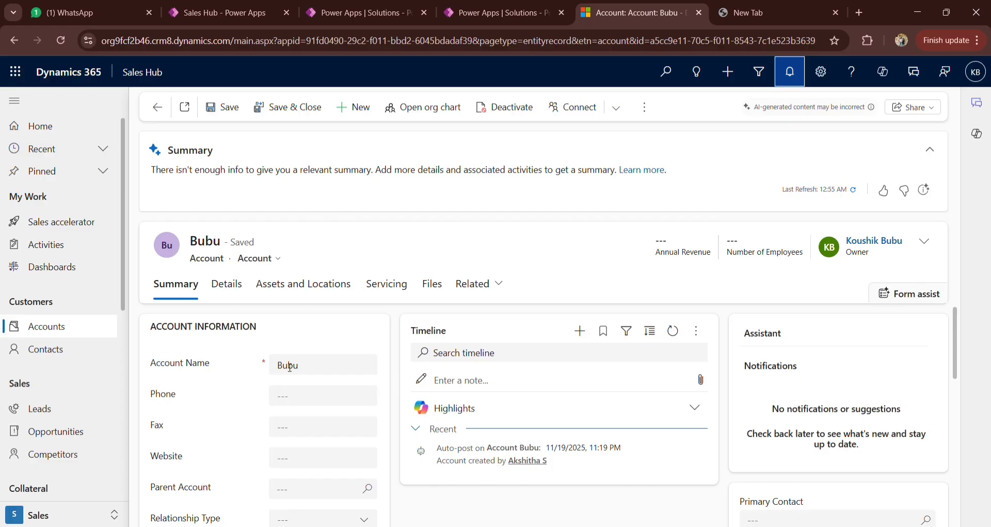
{"action": "scroll", "coordinate": [290, 367], "scroll_direction": "down", "scroll_amount": 2}
{"action": "scroll", "coordinate": [290, 367], "scroll_direction": "up", "scroll_amount": 2}
{"action": "left_click", "coordinate": [789, 75]}
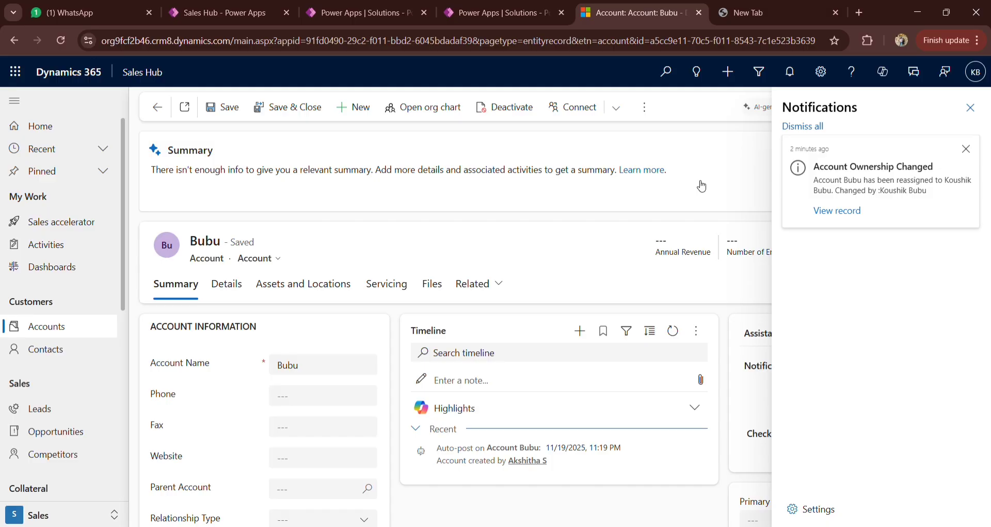
Step: Switch to the flow designer, expand the Parse JSON action and review the actions down to Add a new row
{"action": "left_click", "coordinate": [493, 13]}
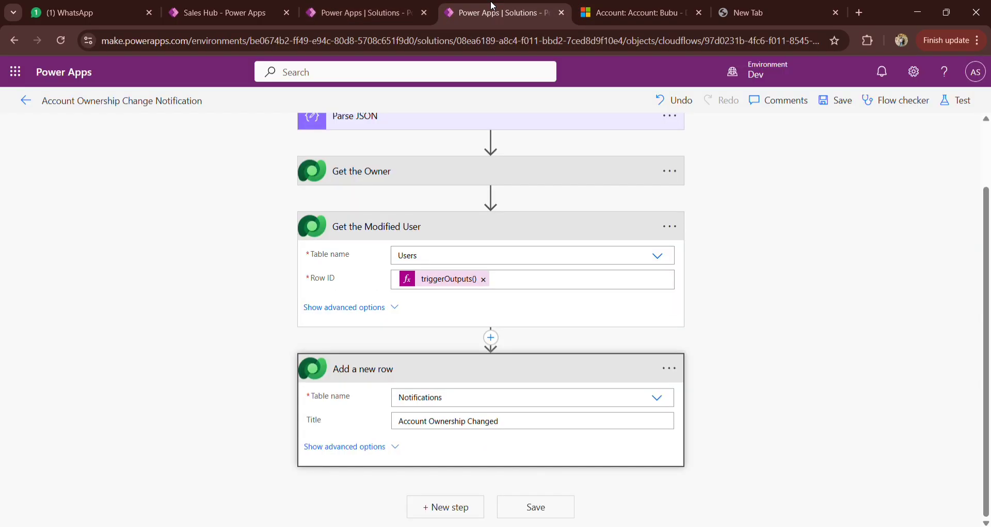
{"action": "scroll", "coordinate": [519, 284], "scroll_direction": "up", "scroll_amount": 3}
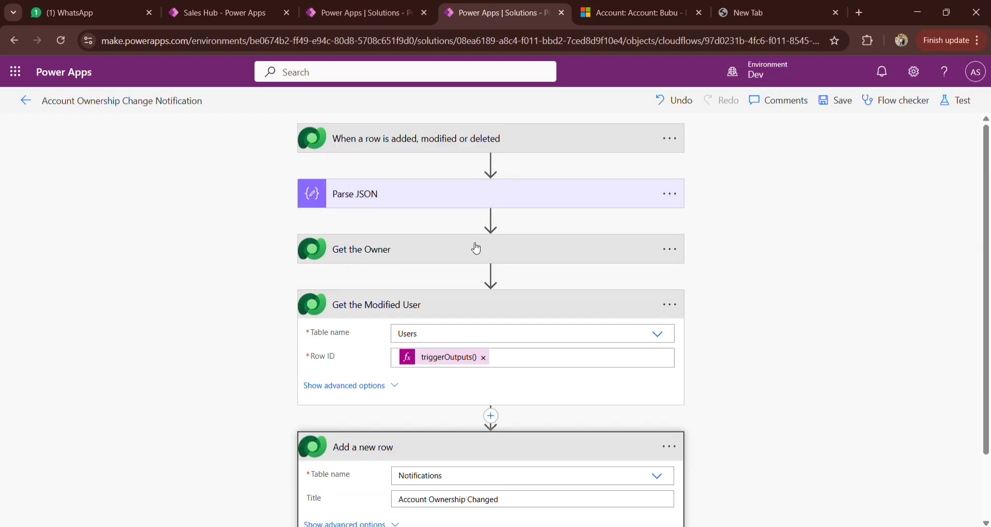
{"action": "left_click", "coordinate": [431, 204]}
{"action": "scroll", "coordinate": [567, 383], "scroll_direction": "down", "scroll_amount": 8}
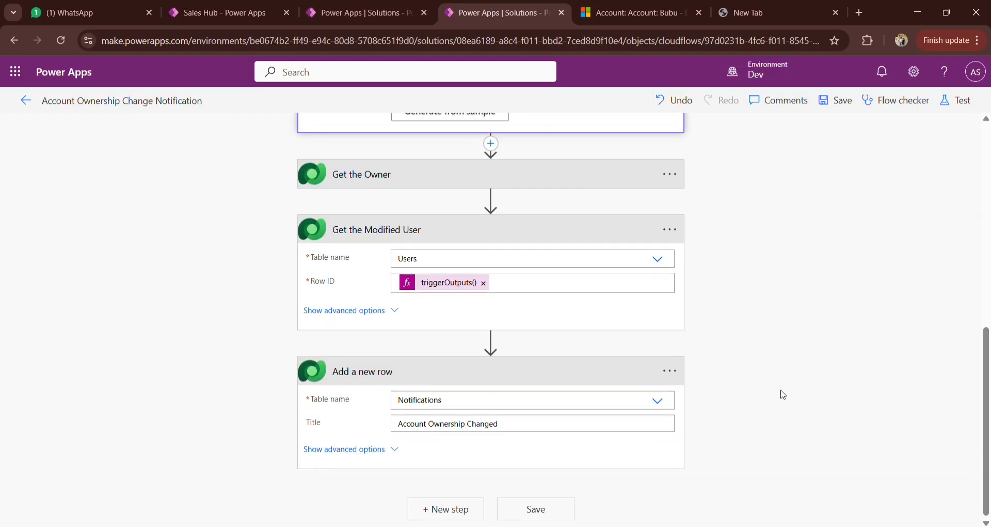
Step: Return to the account record in Dynamics 365, close the notifications pane and look over the account's details
{"action": "left_click", "coordinate": [634, 12]}
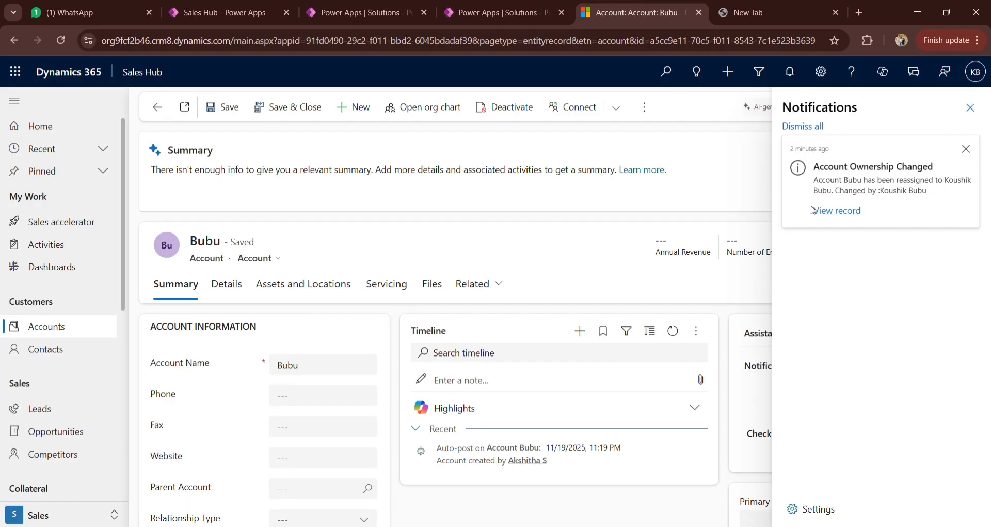
{"action": "left_click", "coordinate": [969, 108]}
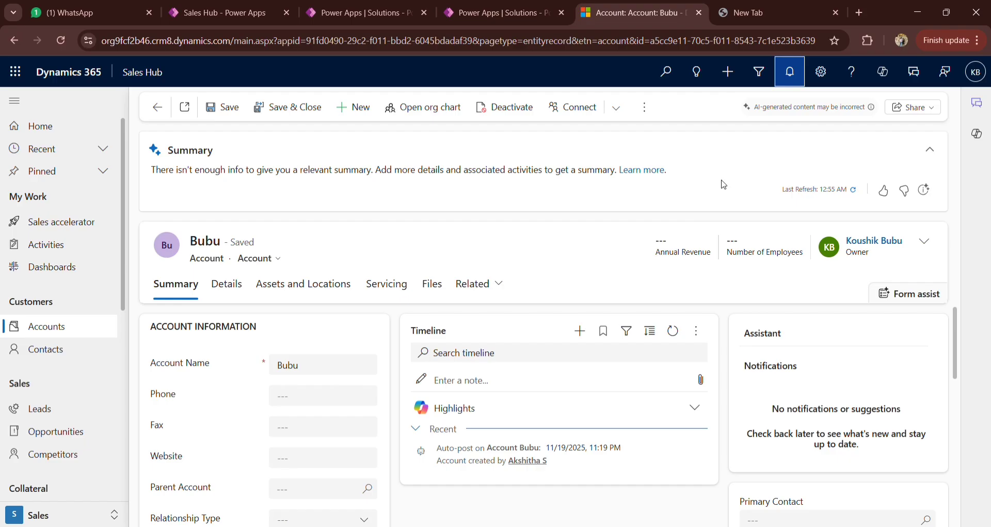
{"action": "scroll", "coordinate": [594, 313], "scroll_direction": "down", "scroll_amount": 2}
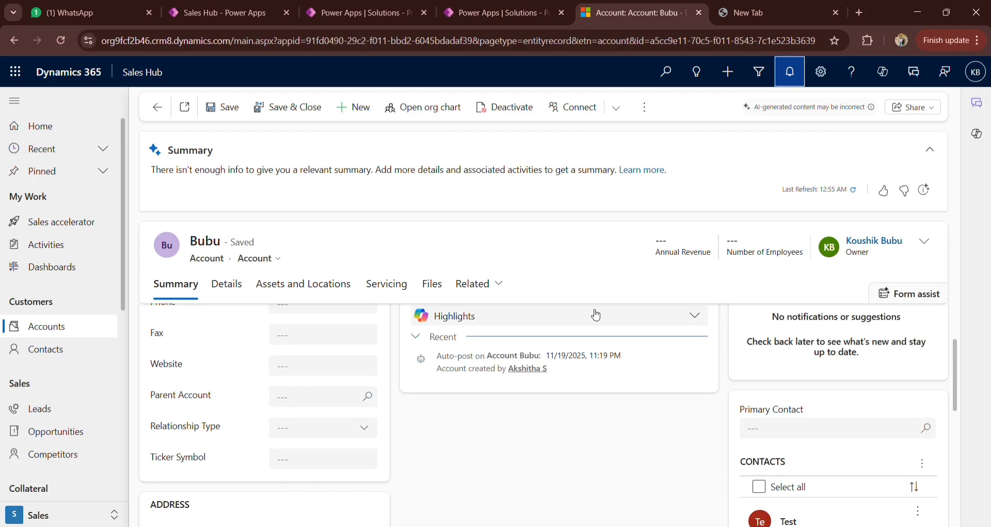